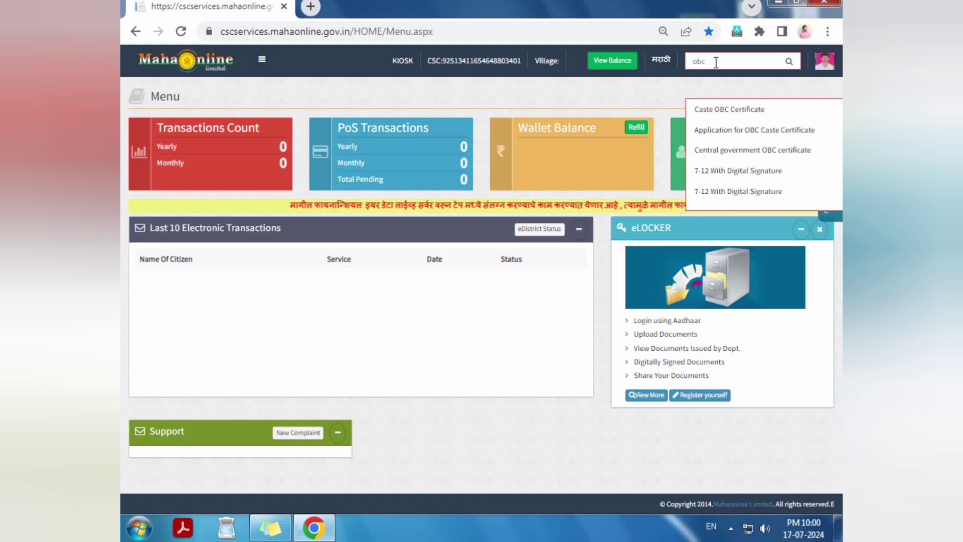
# Step: Search the portal for 'obc' and open the Caste OBC Certificate service
pyautogui.doubleClick(709, 60)
pyautogui.write('obc')
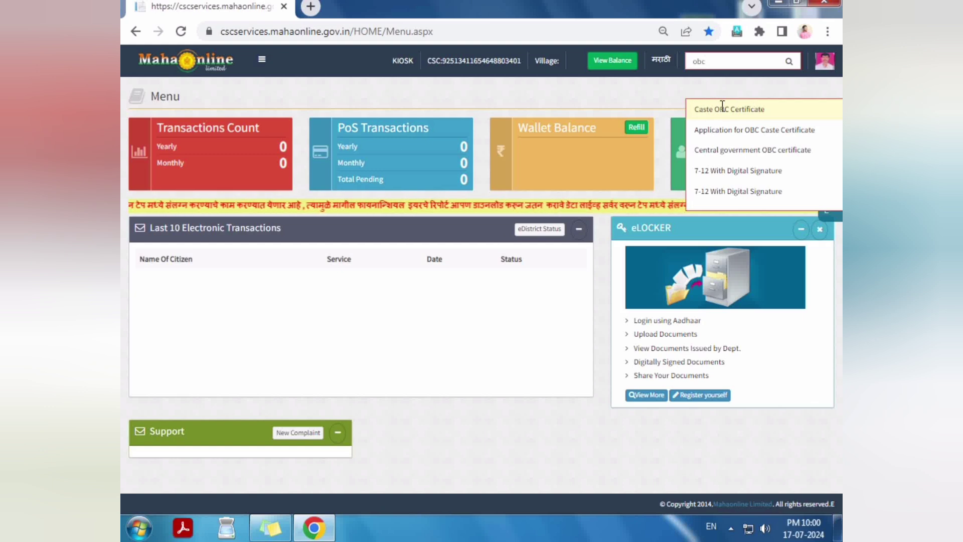
pyautogui.click(755, 109)
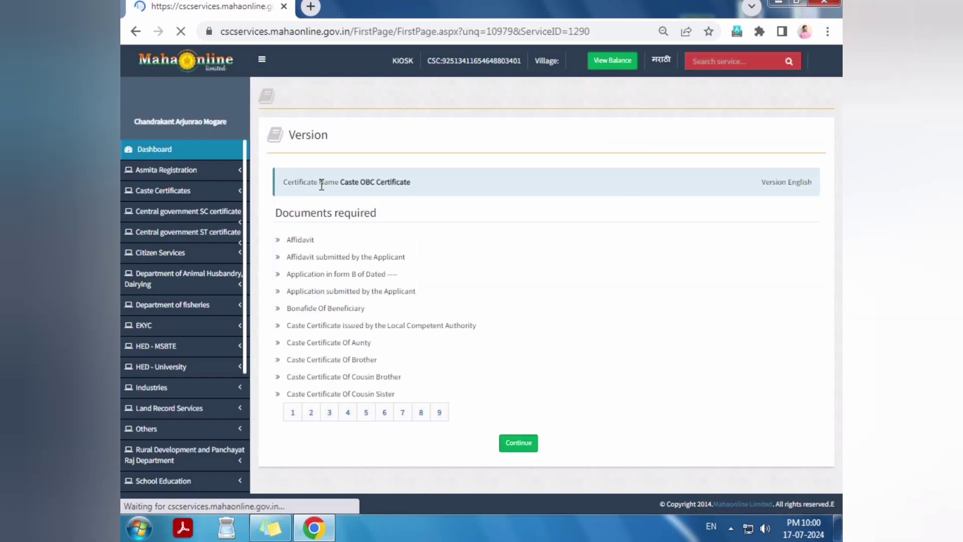
# Step: Review the required documents pages and proceed to the application form
pyautogui.moveTo(285, 181); pyautogui.dragTo(410, 388)
pyautogui.click(410, 389)
pyautogui.click(331, 416)
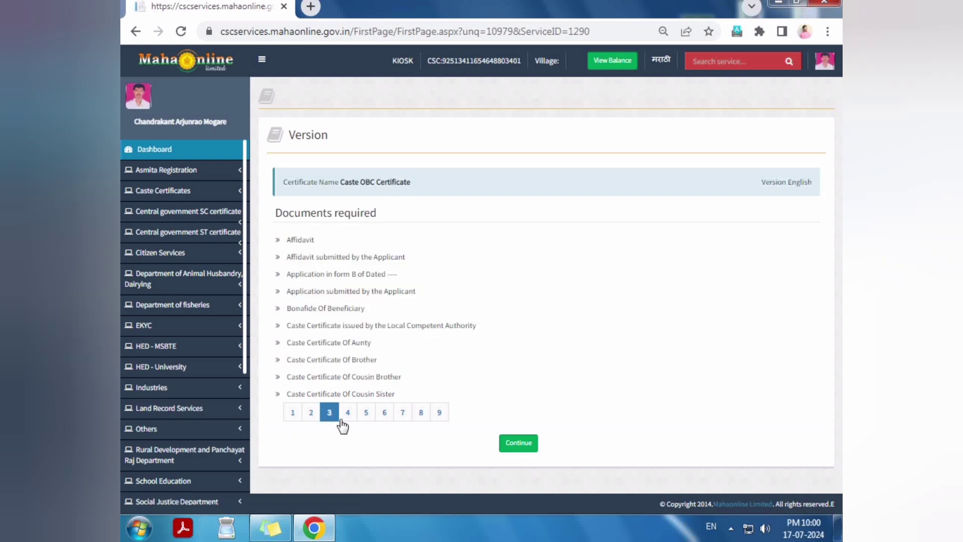
pyautogui.click(522, 444)
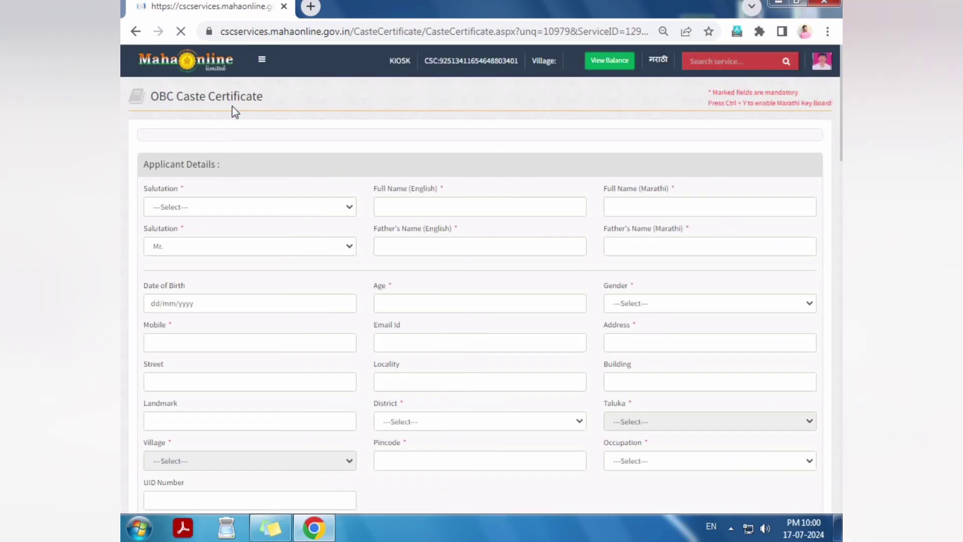
# Step: Enlarge the page zoom and bring the Applicant Details section into view
pyautogui.moveTo(230, 98); pyautogui.dragTo(150, 96)
pyautogui.click(239, 98)
pyautogui.hotkey('ctrl', '+')
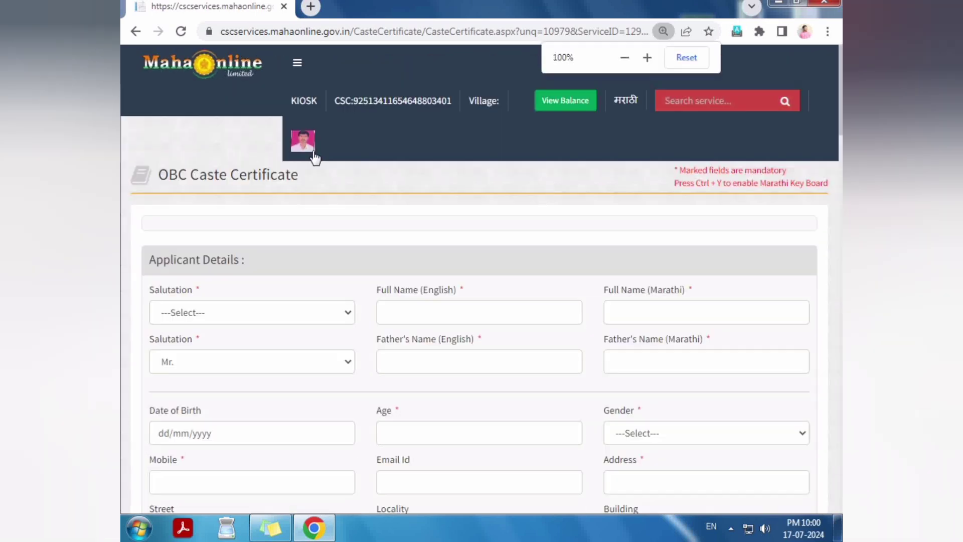
pyautogui.hotkey('ctrl', '+')
pyautogui.scroll(-2, 253, 199)
pyautogui.scroll(2, 246, 186)
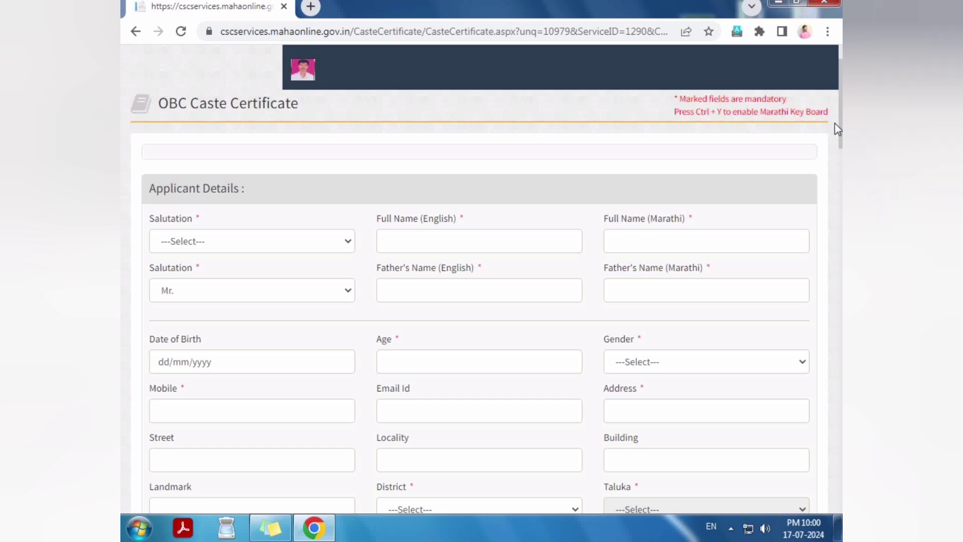
pyautogui.scroll(-1, 837, 129)
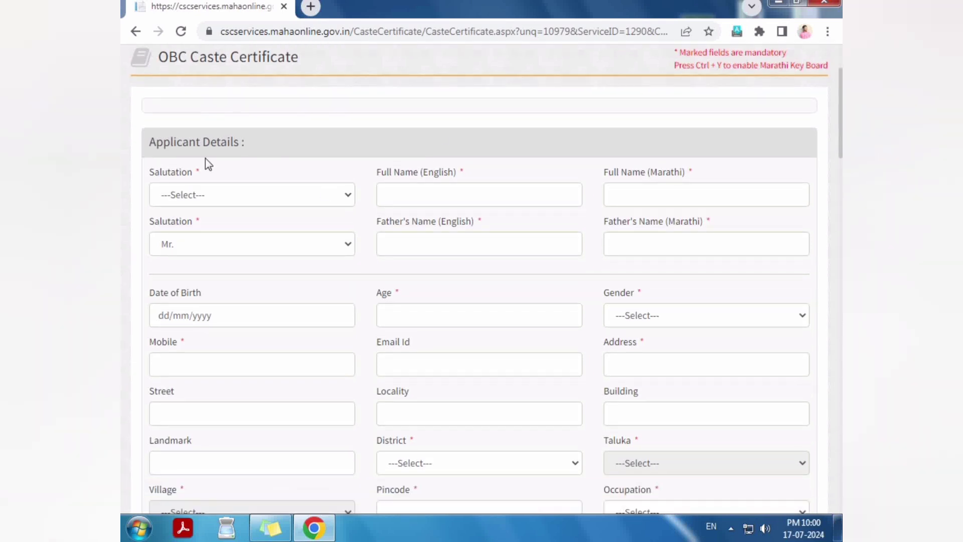
pyautogui.moveTo(143, 142); pyautogui.dragTo(278, 155)
pyautogui.click(281, 144)
# Step: Set the salutation to Mr. and enter the applicant's full name in English
pyautogui.click(215, 195)
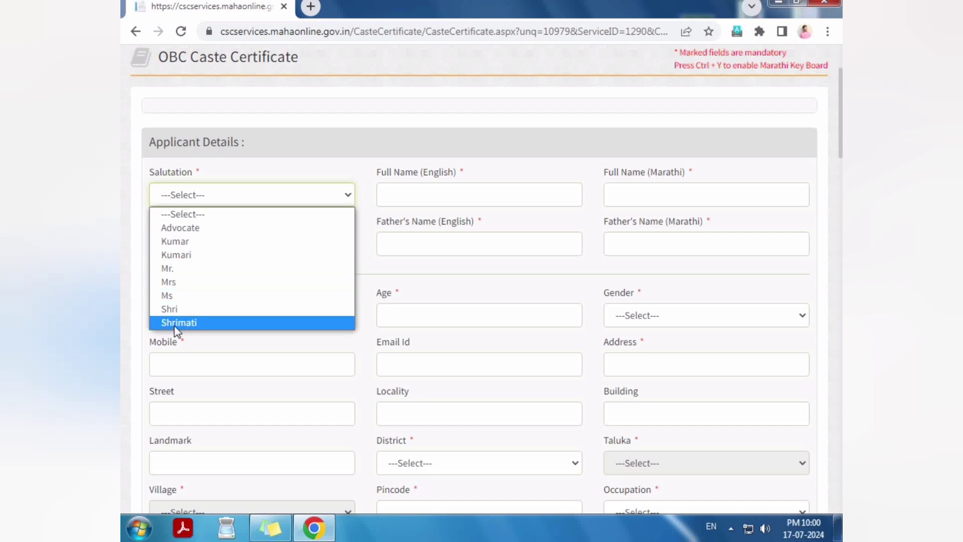
pyautogui.click(173, 269)
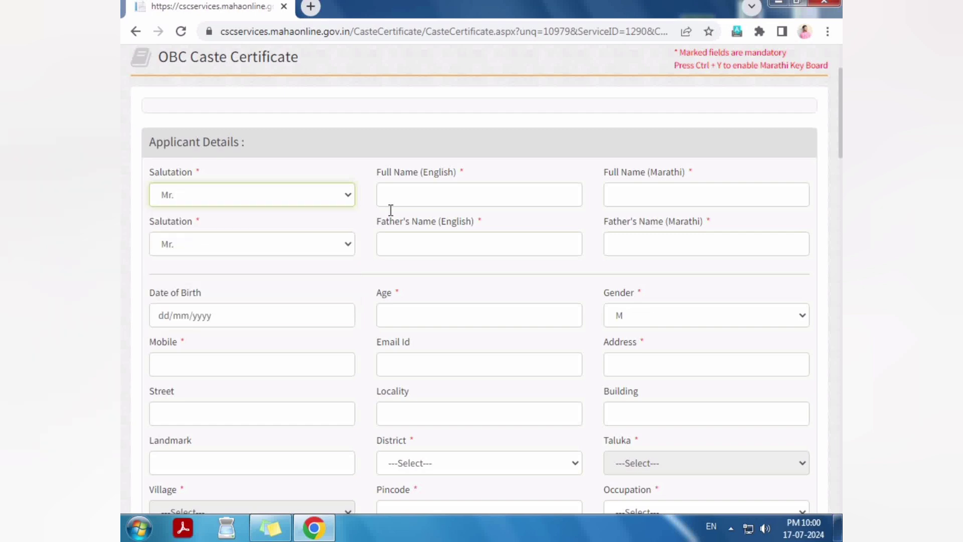
pyautogui.click(380, 168)
pyautogui.moveTo(379, 170); pyautogui.dragTo(482, 184)
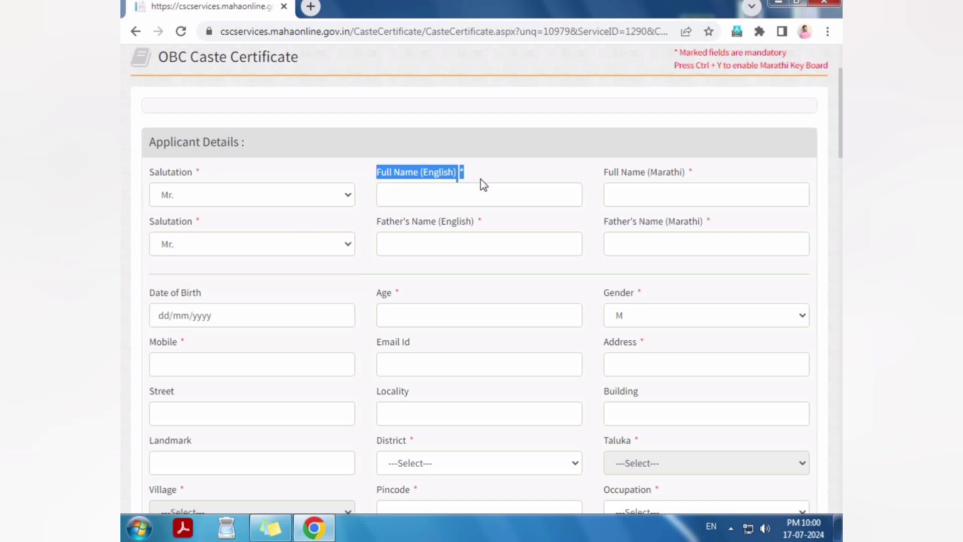
pyautogui.click(446, 197)
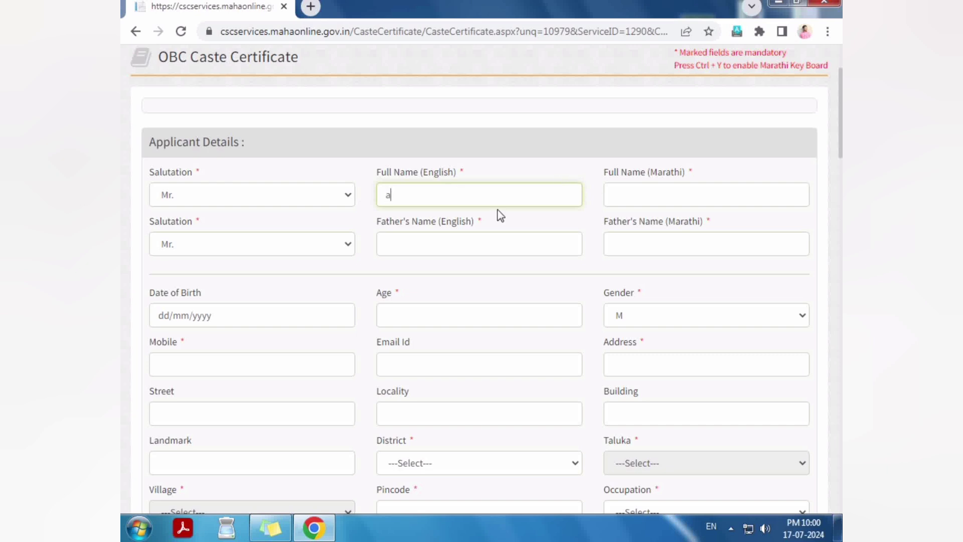
pyautogui.press('Tab')
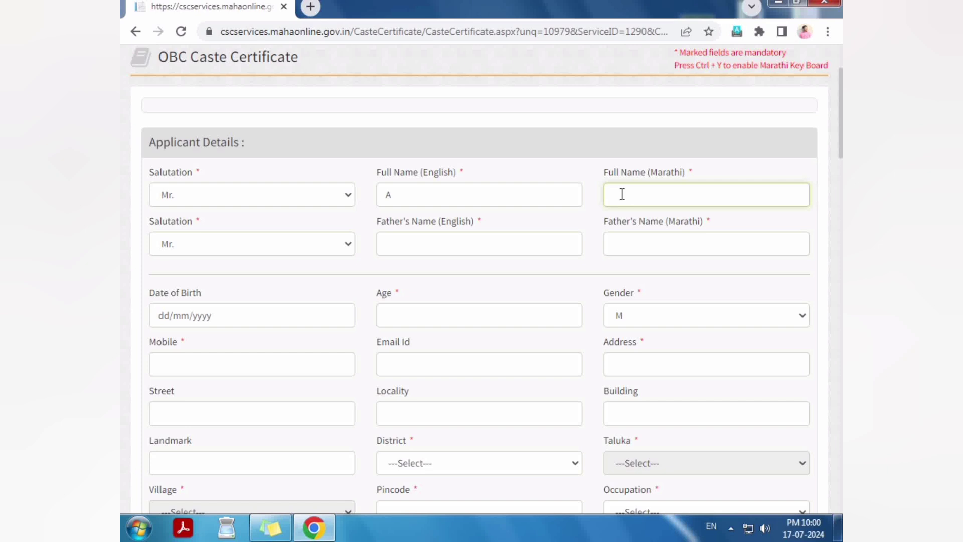
# Step: Enter the applicant's full name in Marathi using the input tool extension
pyautogui.click(736, 31)
pyautogui.click(639, 80)
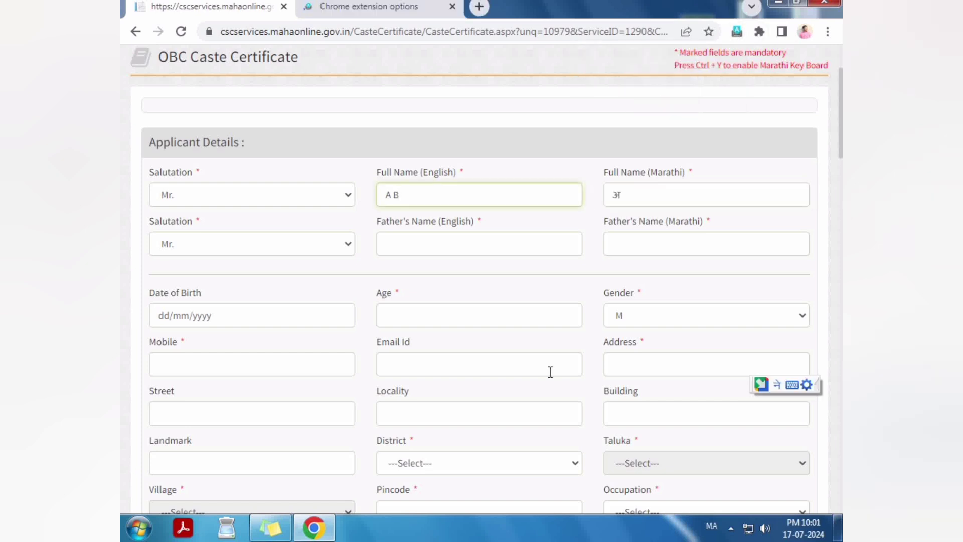
pyautogui.write('c')
pyautogui.press('Down')
pyautogui.press('Down')
pyautogui.press('Down')
pyautogui.press('Down')
pyautogui.press('Return')
pyautogui.doubleClick(644, 197)
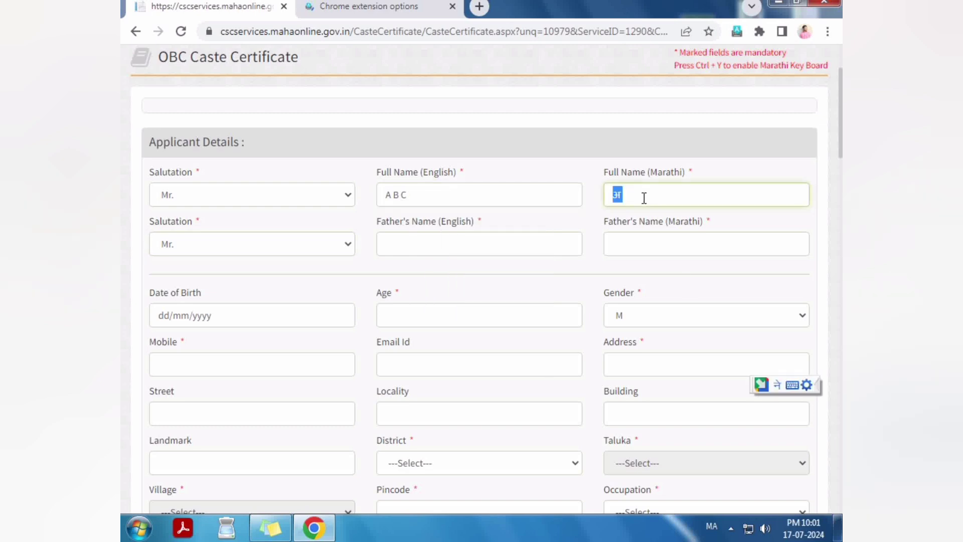
pyautogui.write('A b k')
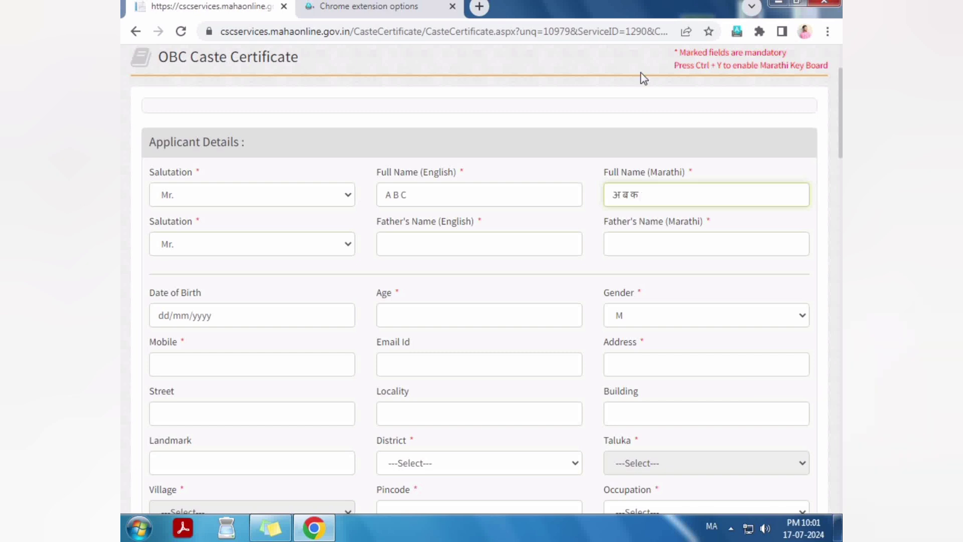
pyautogui.press('Tab')
pyautogui.press('Tab')
# Step: Fill the father's name in Marathi, switching typing language to Marathi and back to English
pyautogui.click(711, 526)
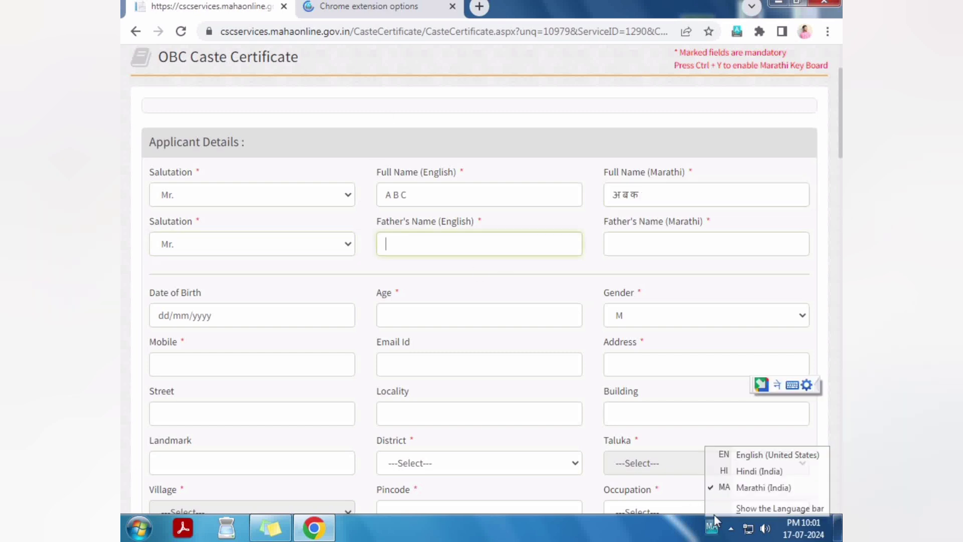
pyautogui.click(725, 455)
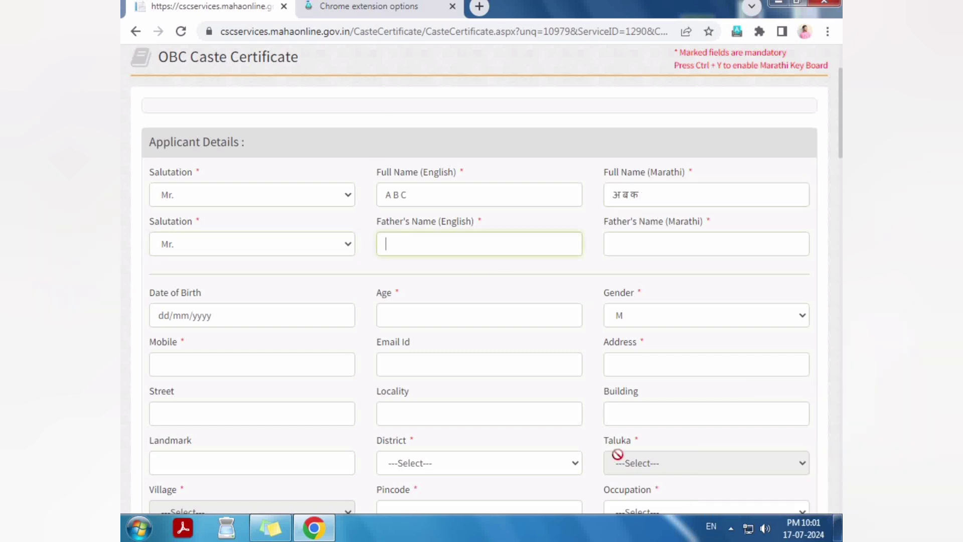
pyautogui.press('Tab')
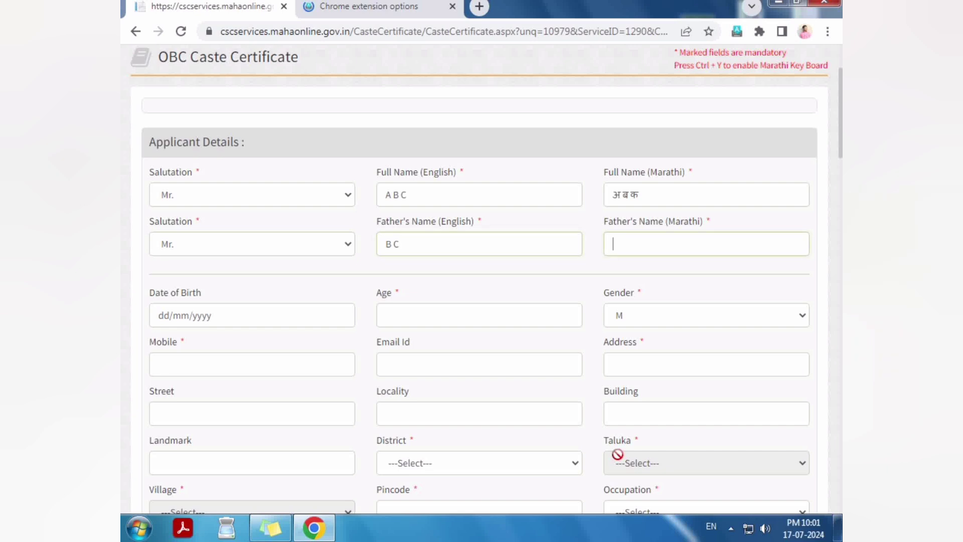
pyautogui.click(711, 525)
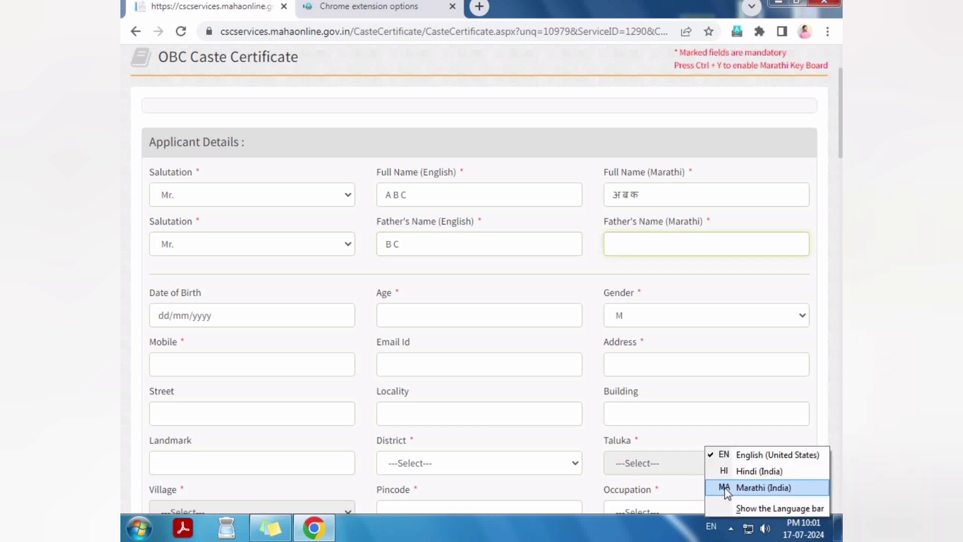
pyautogui.click(724, 488)
pyautogui.write('ब क')
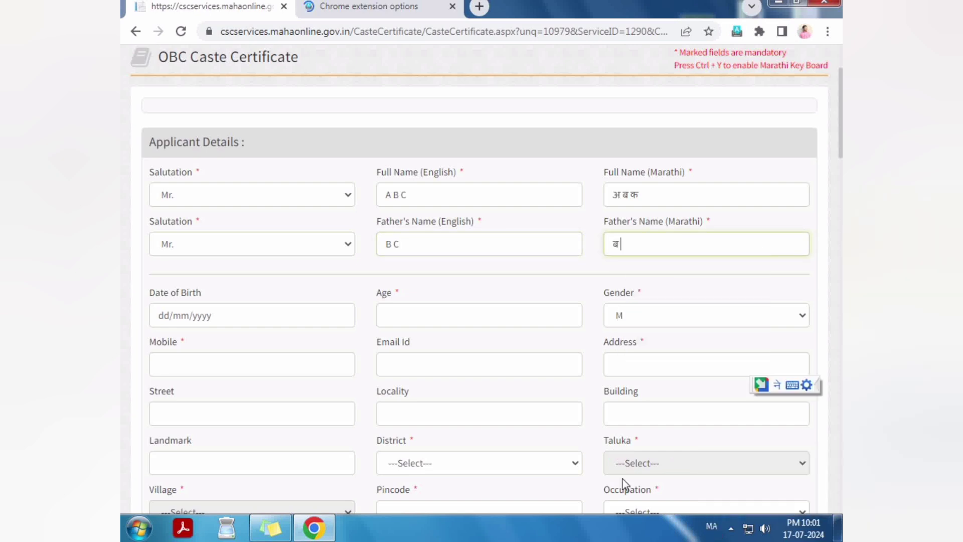
pyautogui.click(711, 525)
pyautogui.click(721, 452)
pyautogui.click(262, 316)
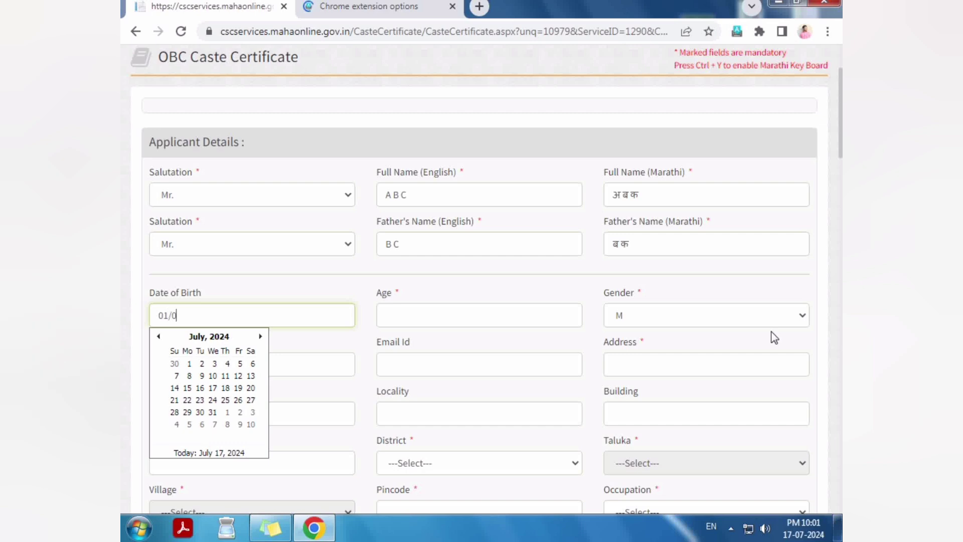
# Step: Enter date of birth 01/01/2000 after fixing an invalid date, and keep gender M
pyautogui.write('01/01/9000')
pyautogui.click(612, 121)
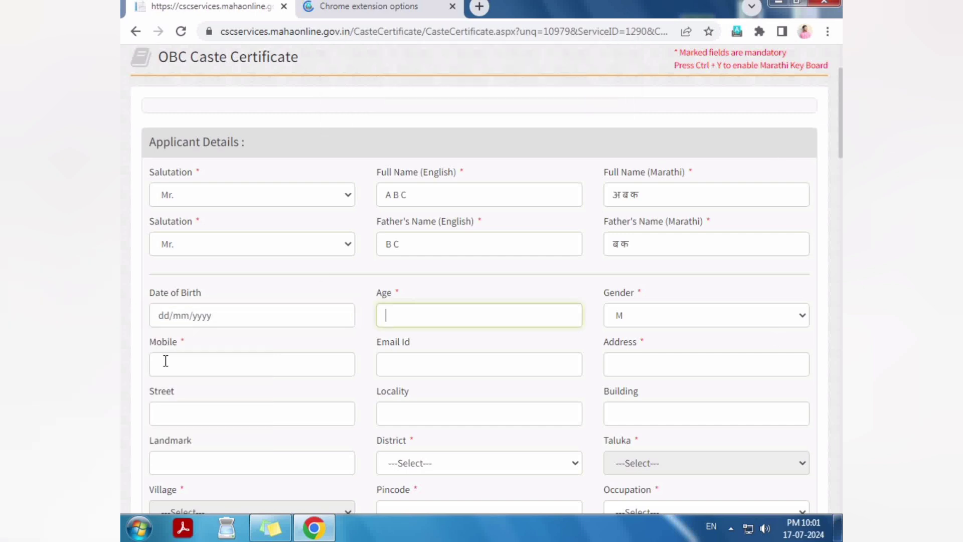
pyautogui.click(173, 312)
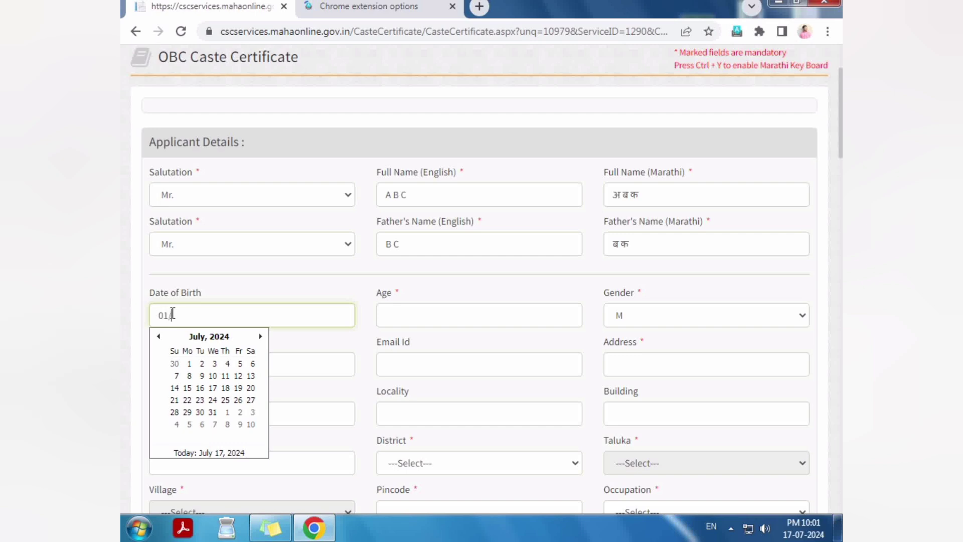
pyautogui.write('01/01/2000')
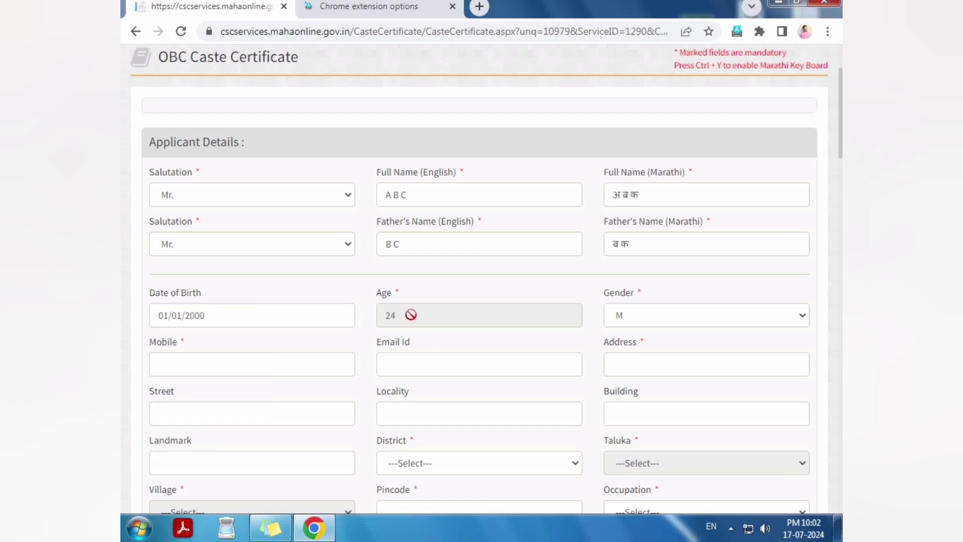
pyautogui.click(631, 317)
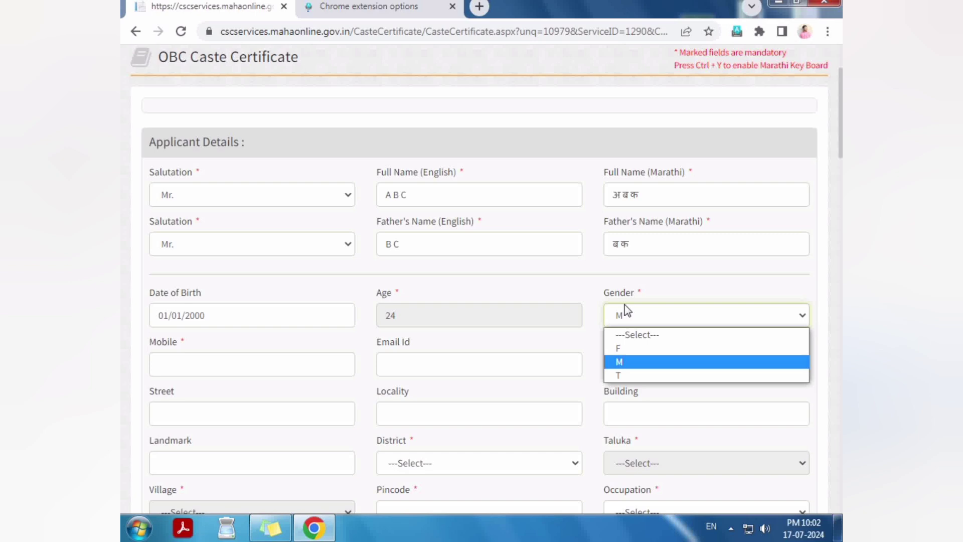
pyautogui.click(618, 361)
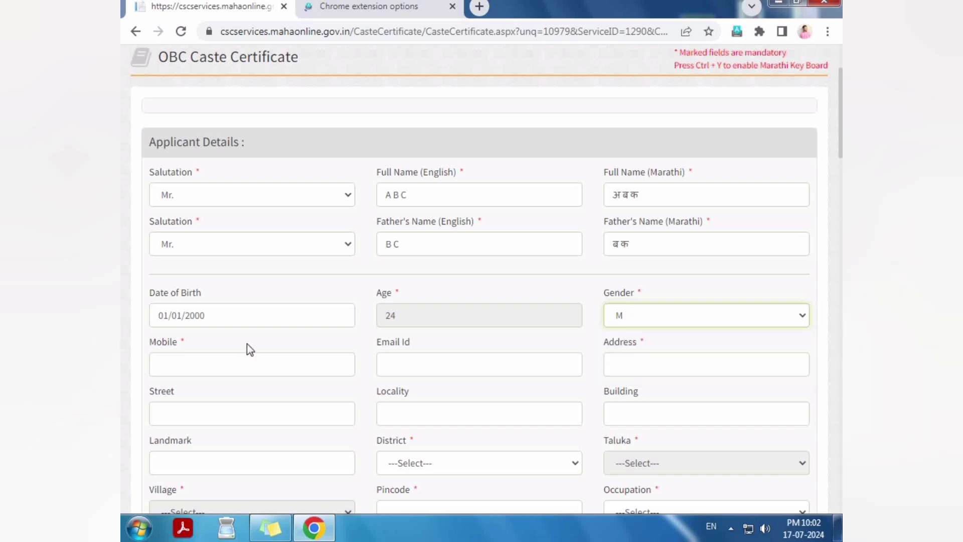
# Step: Fill in the applicant's mobile number and e-mail address
pyautogui.click(190, 364)
pyautogui.moveTo(143, 344); pyautogui.dragTo(194, 350)
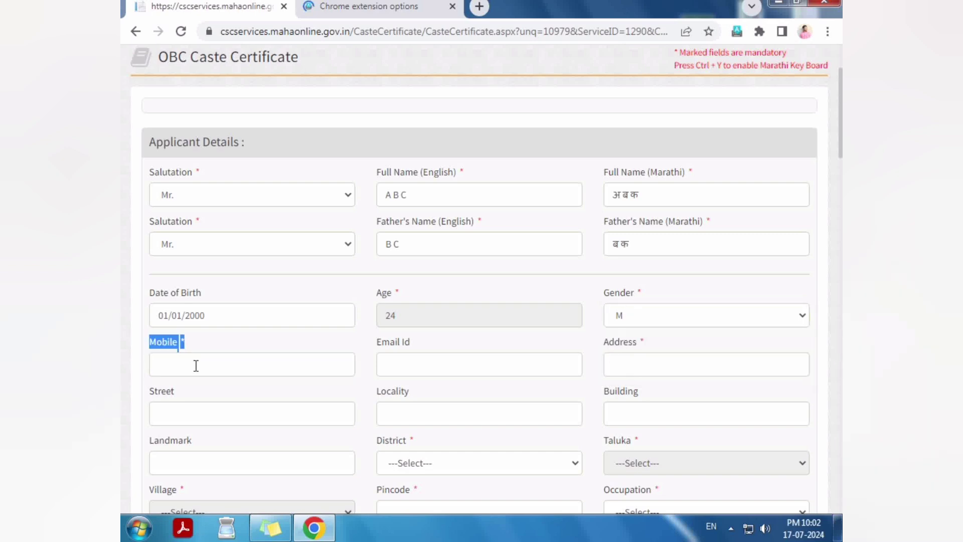
pyautogui.click(195, 364)
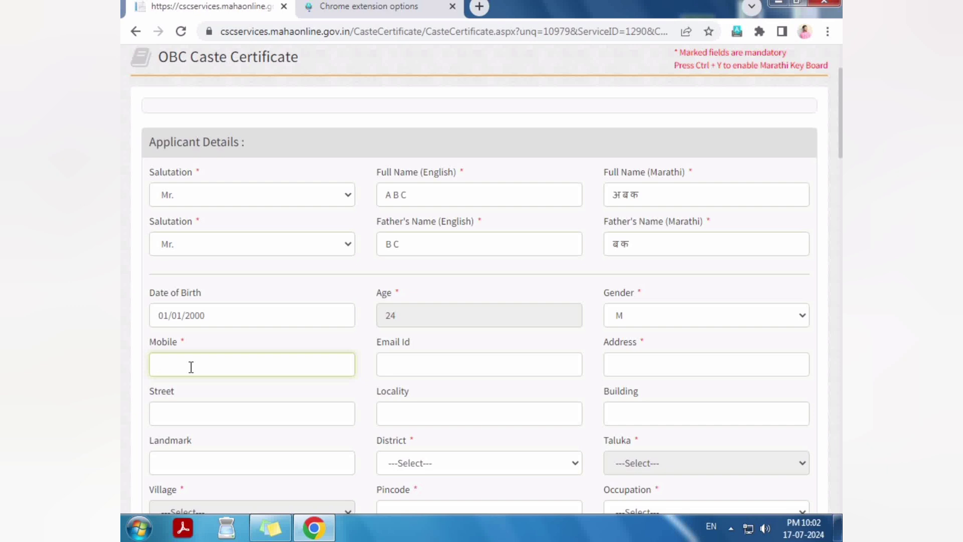
pyautogui.press('Tab')
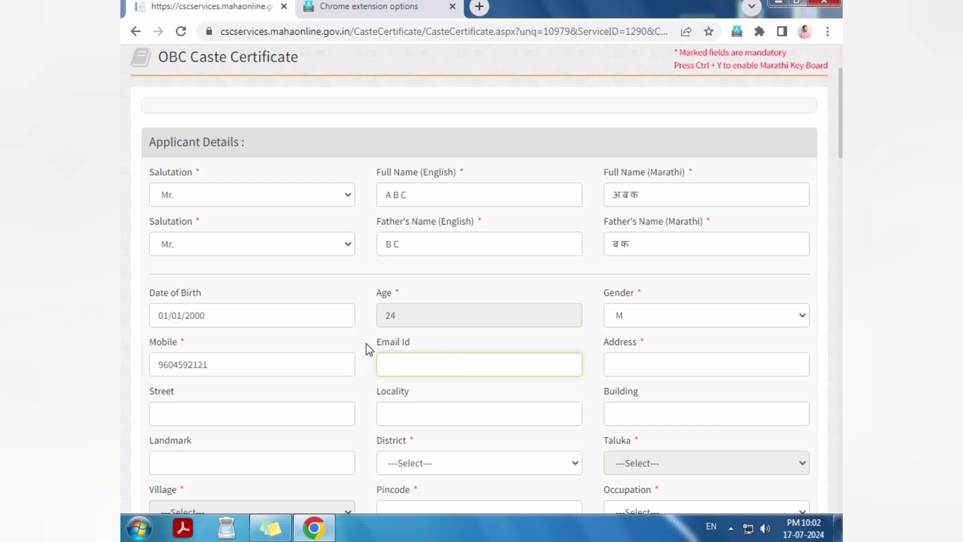
pyautogui.moveTo(382, 343); pyautogui.dragTo(418, 362)
pyautogui.click(416, 363)
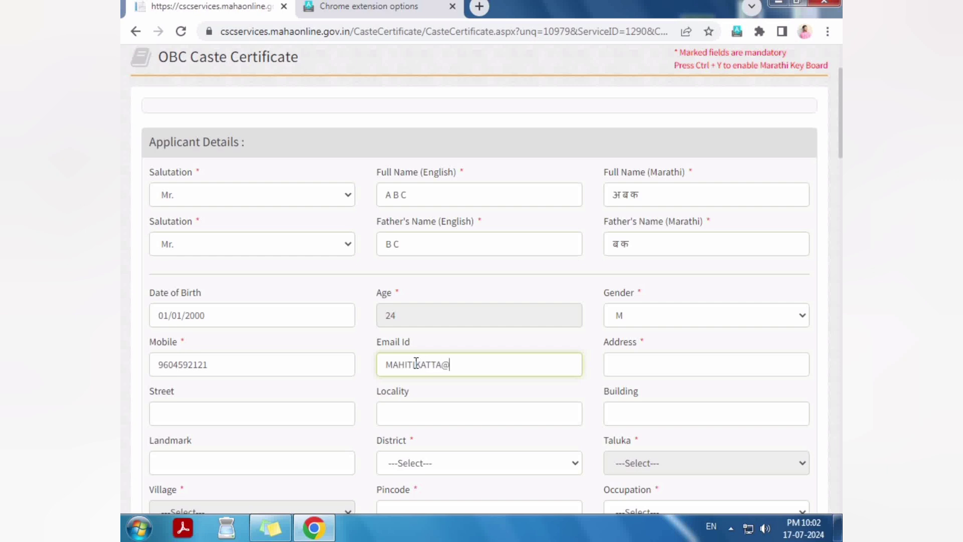
# Step: Enter the applicant's address and move through the Street, Locality and Landmark fields
pyautogui.press('Tab')
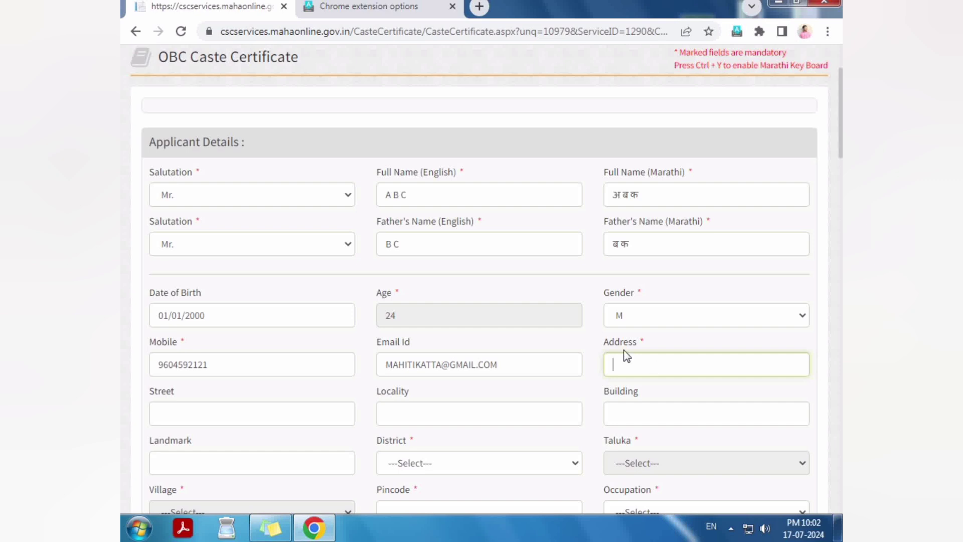
pyautogui.moveTo(603, 343); pyautogui.dragTo(648, 345)
pyautogui.click(657, 365)
pyautogui.write('MAHITI KATTA YO')
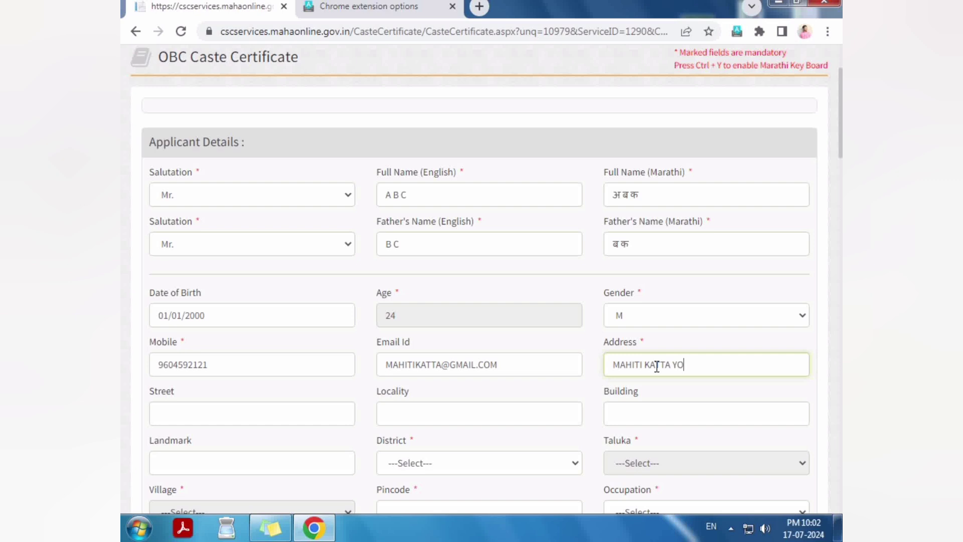
pyautogui.write('TUBE STUDIO')
pyautogui.press('Tab')
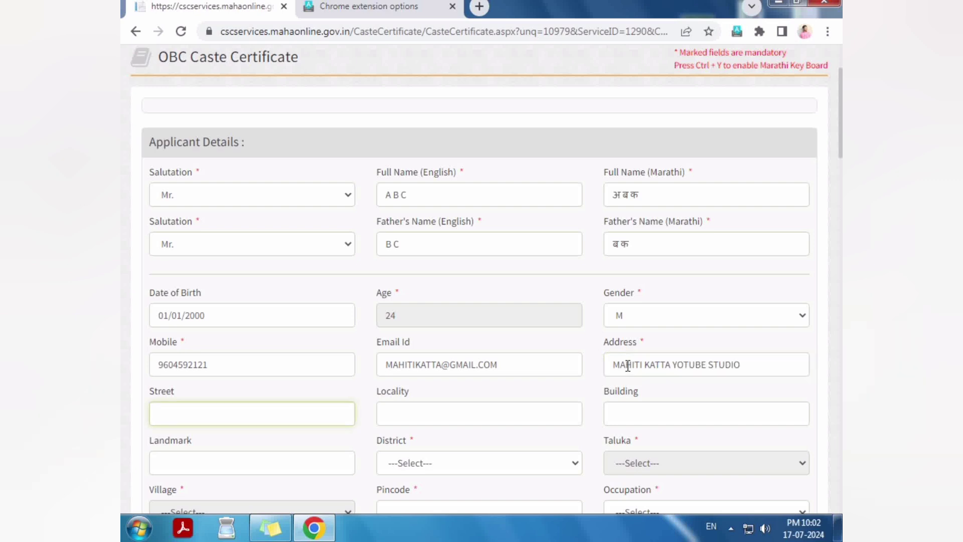
pyautogui.click(439, 409)
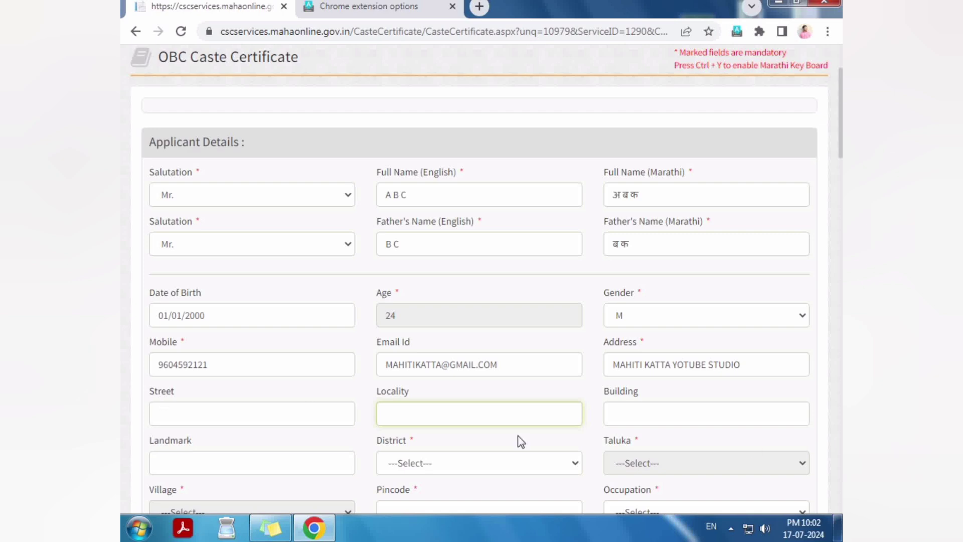
pyautogui.scroll(-3, 296, 444)
pyautogui.click(348, 327)
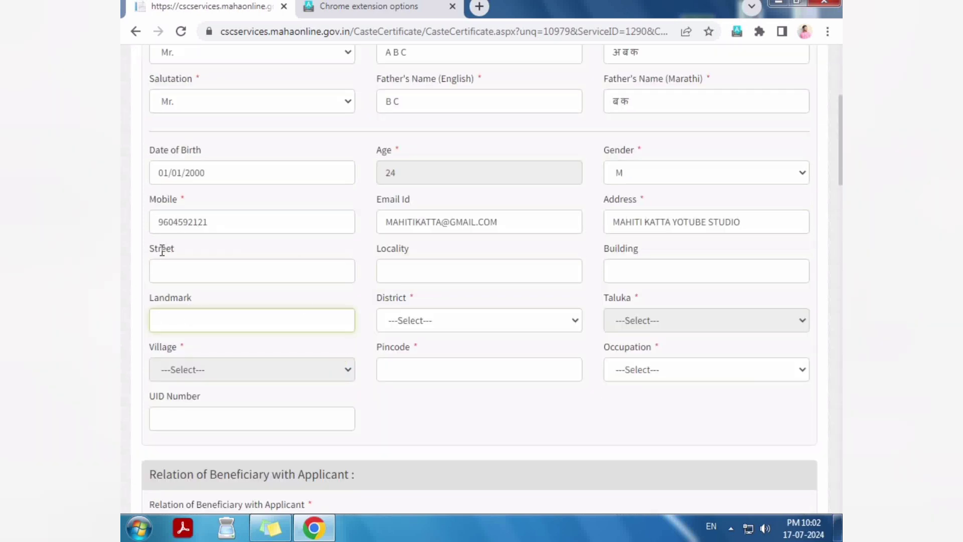
# Step: Choose a district from the District list, settling first on Mumbai City
pyautogui.moveTo(161, 250); pyautogui.dragTo(190, 266)
pyautogui.click(189, 273)
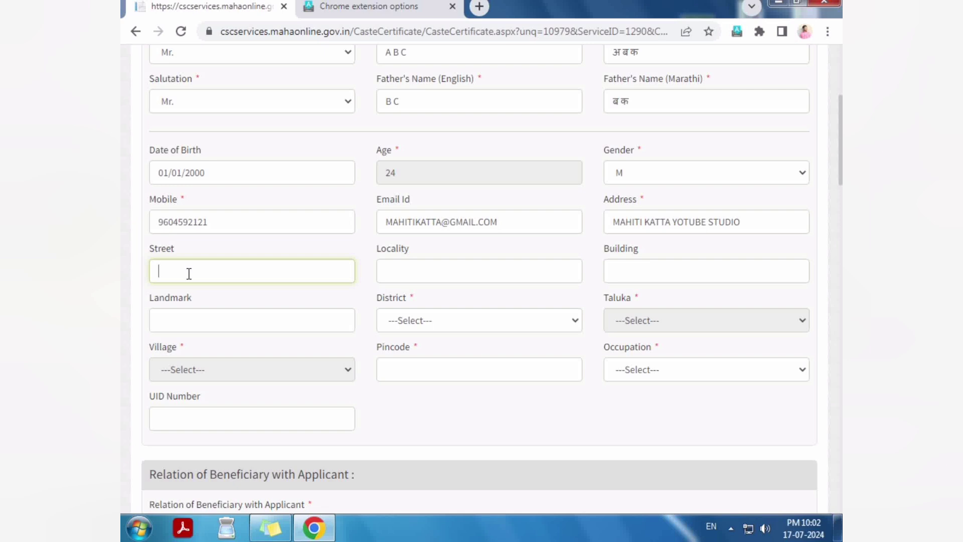
pyautogui.click(419, 320)
pyautogui.scroll(-3, 410, 176)
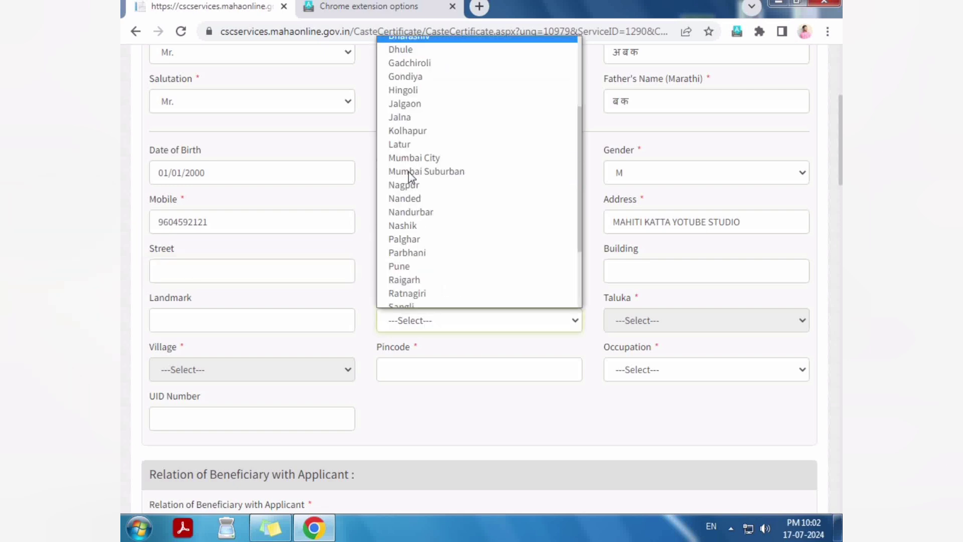
pyautogui.scroll(3, 409, 176)
pyautogui.press('p')
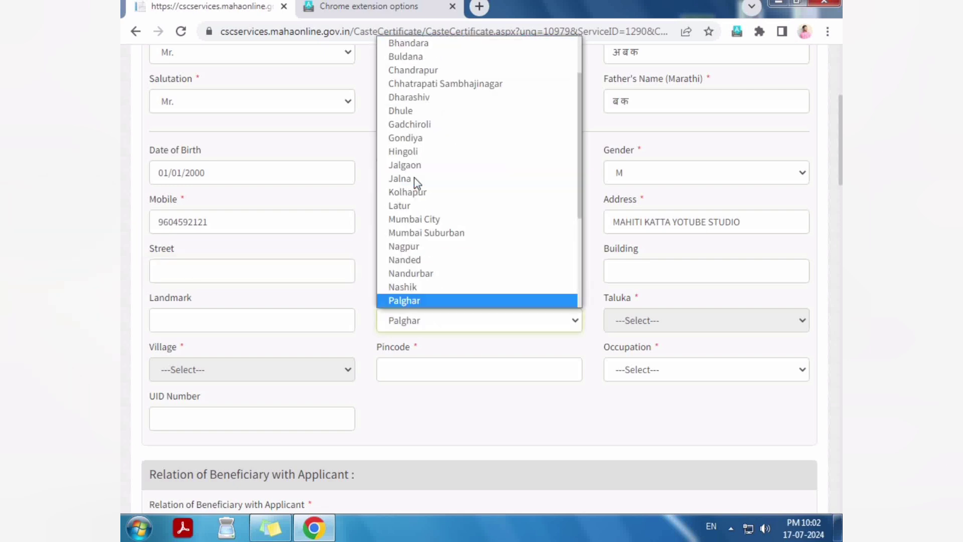
pyautogui.press('p')
pyautogui.press('p')
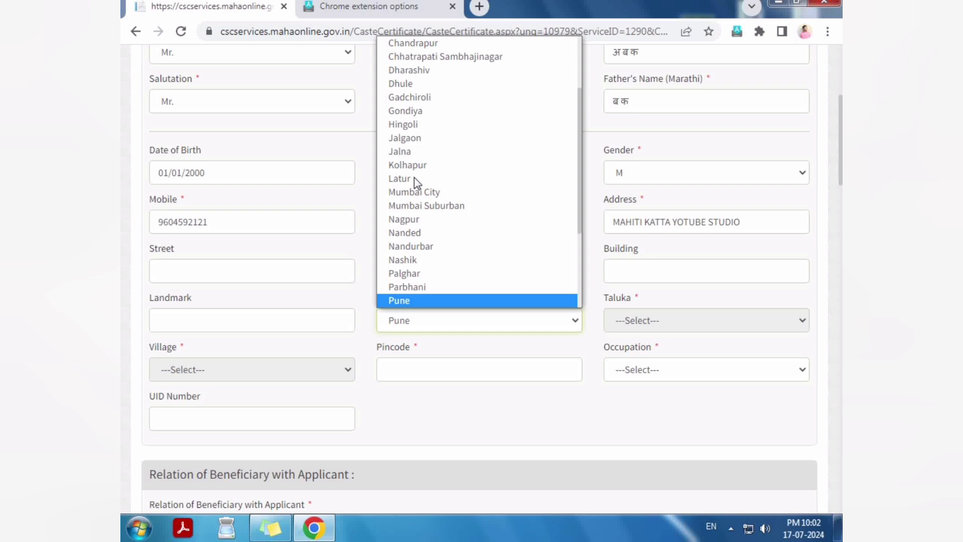
pyautogui.press('m')
pyautogui.press('Down')
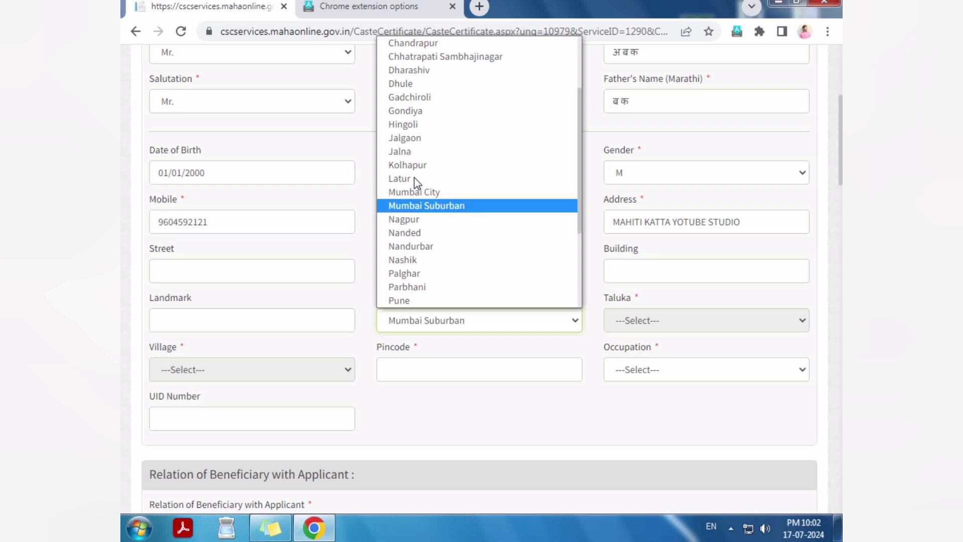
pyautogui.press('Up')
pyautogui.press('Return')
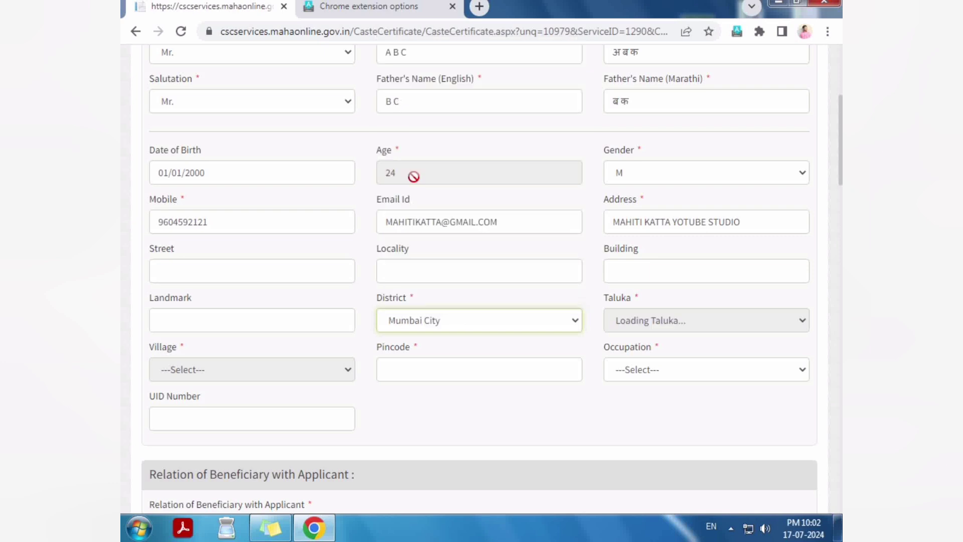
# Step: Change the district to Mumbai Suburban and choose Borivali as the taluka
pyautogui.click(661, 323)
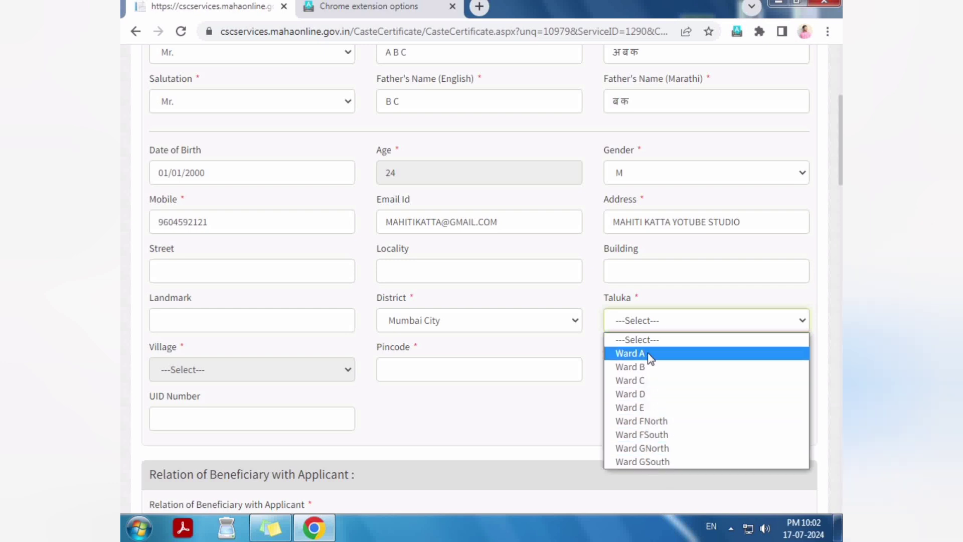
pyautogui.click(415, 317)
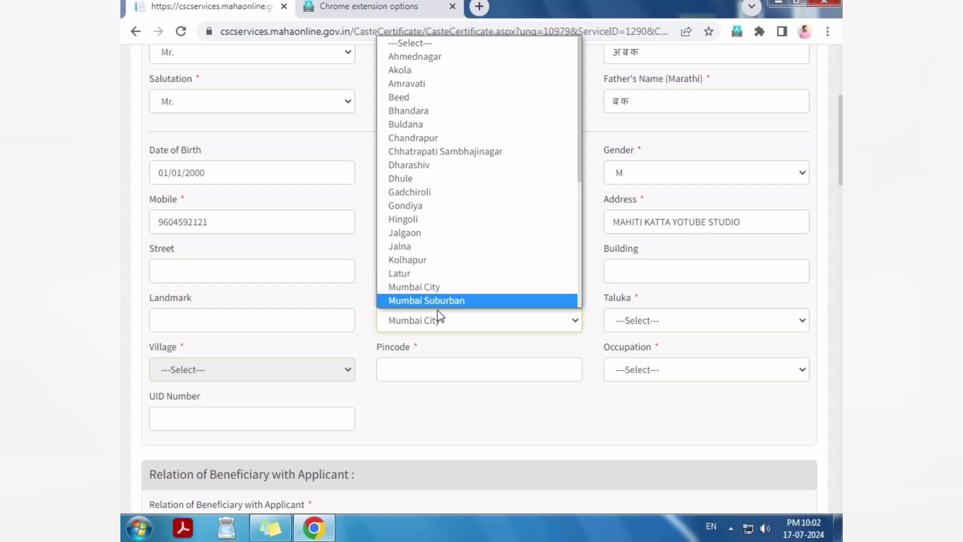
pyautogui.click(435, 303)
pyautogui.click(635, 321)
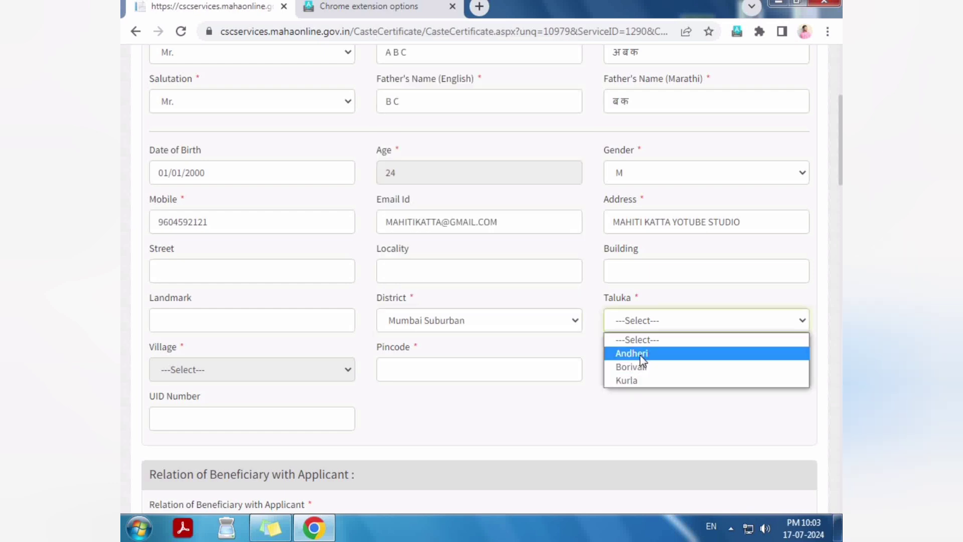
pyautogui.click(658, 375)
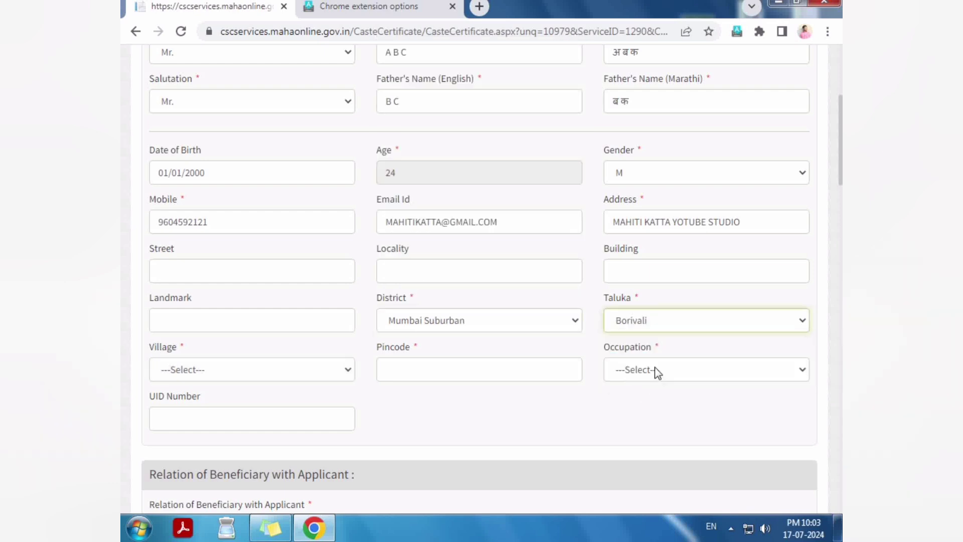
# Step: Select Akse as the village
pyautogui.click(235, 370)
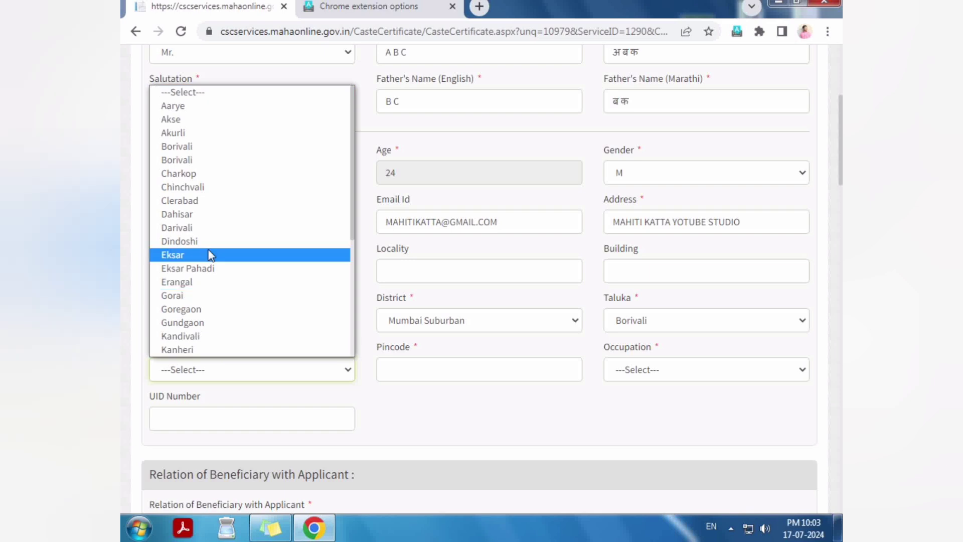
pyautogui.scroll(-5, 211, 254)
pyautogui.scroll(5, 205, 194)
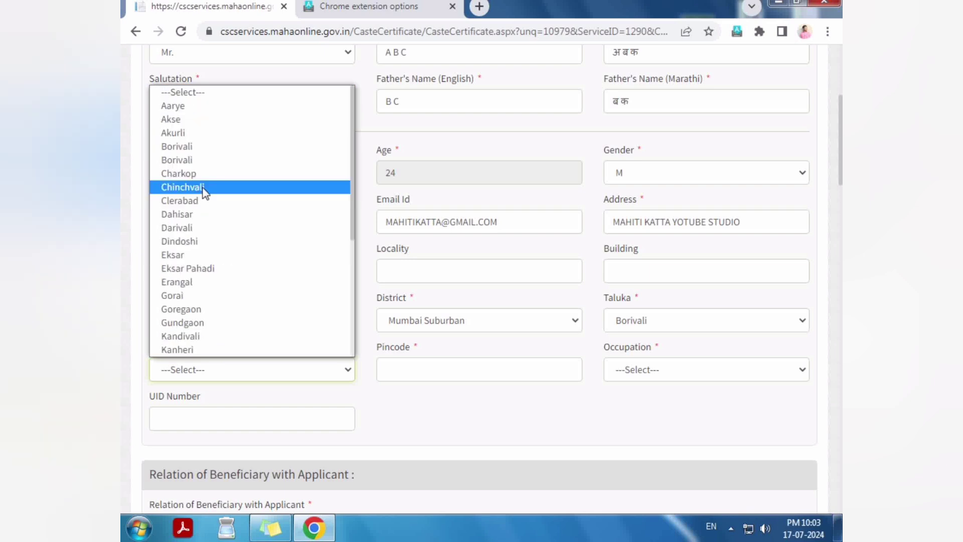
pyautogui.press('g')
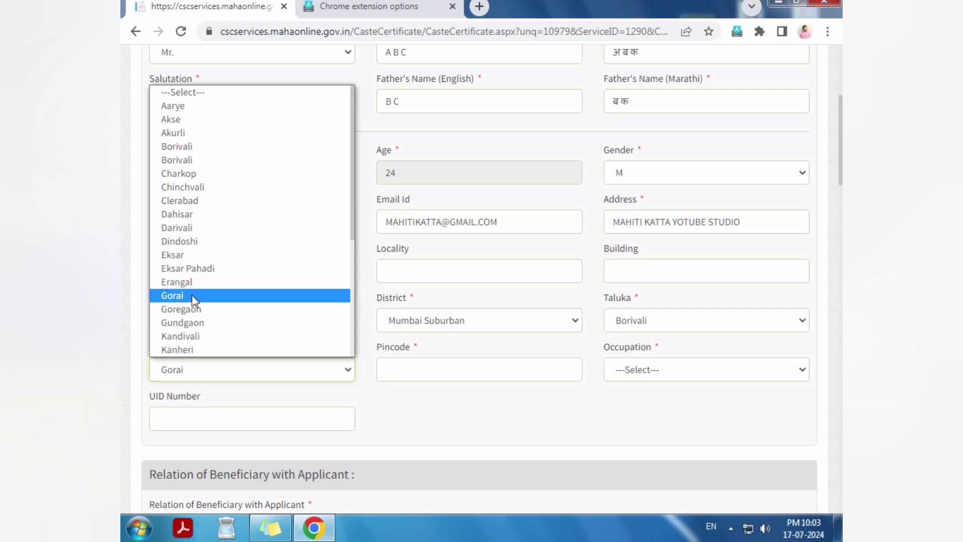
pyautogui.press('v')
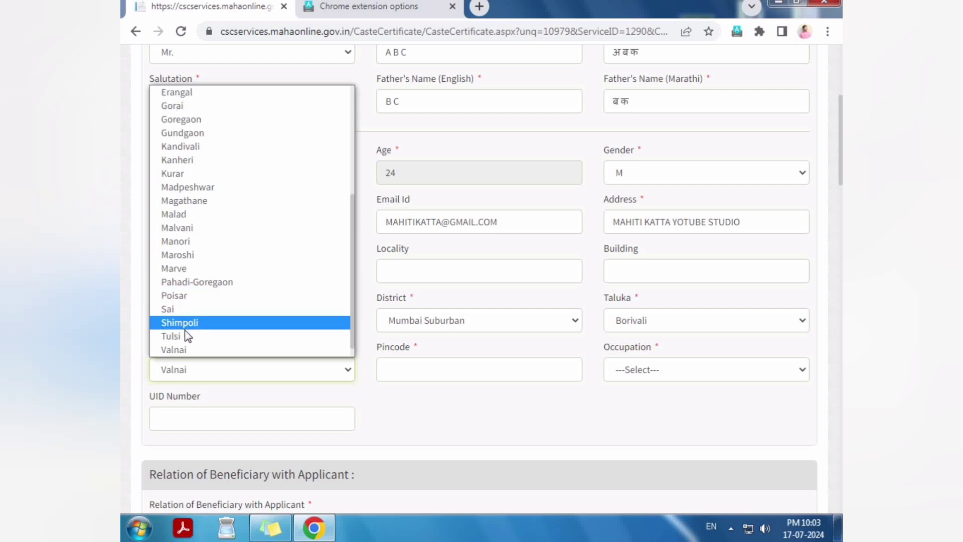
pyautogui.scroll(-1, 193, 333)
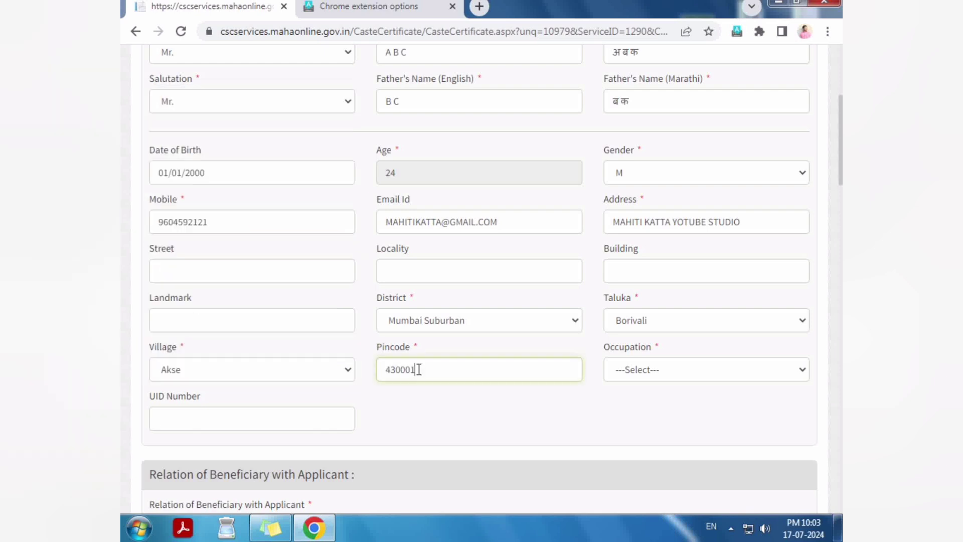
pyautogui.press('Tab')
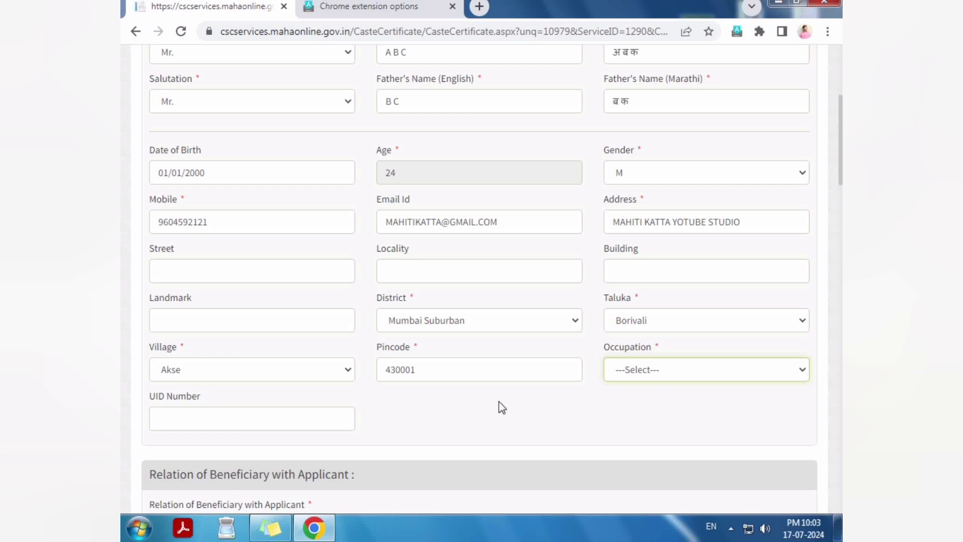
# Step: Choose Student as the occupation, then switch it to Software Professional
pyautogui.click(651, 368)
pyautogui.scroll(-1, 664, 241)
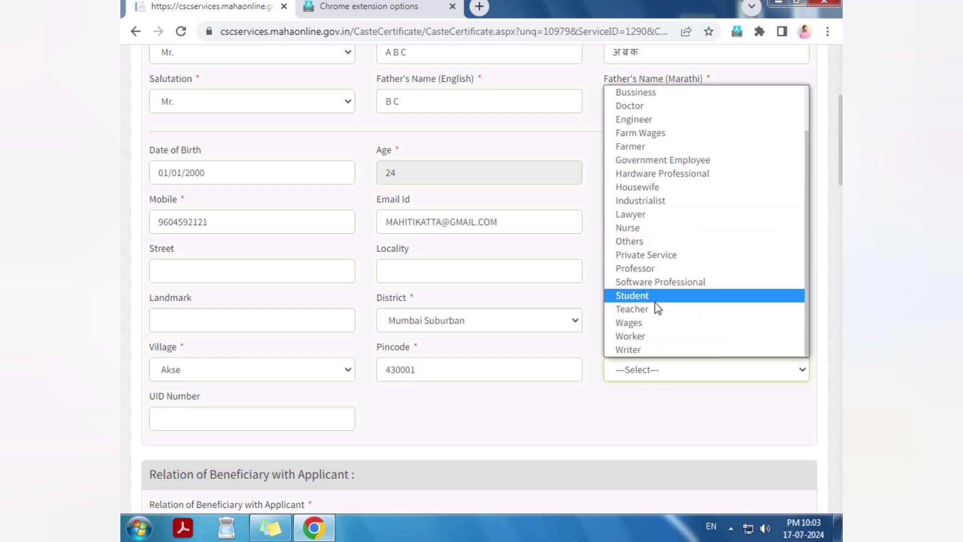
pyautogui.click(643, 295)
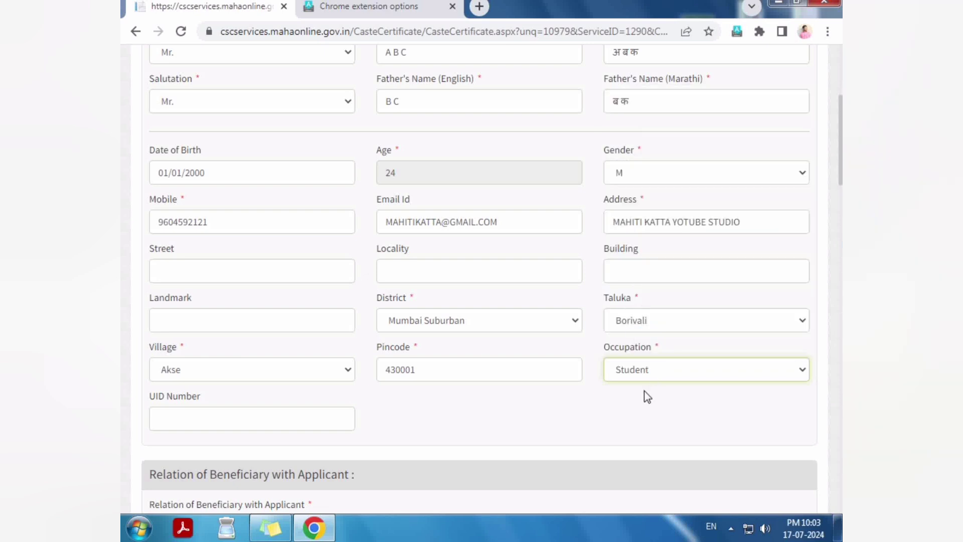
pyautogui.press('Down')
# Step: Enter twelve zeros as the UID number and dismiss the invalid Aadhaar warnings
pyautogui.click(194, 418)
pyautogui.scroll(-3, 199, 396)
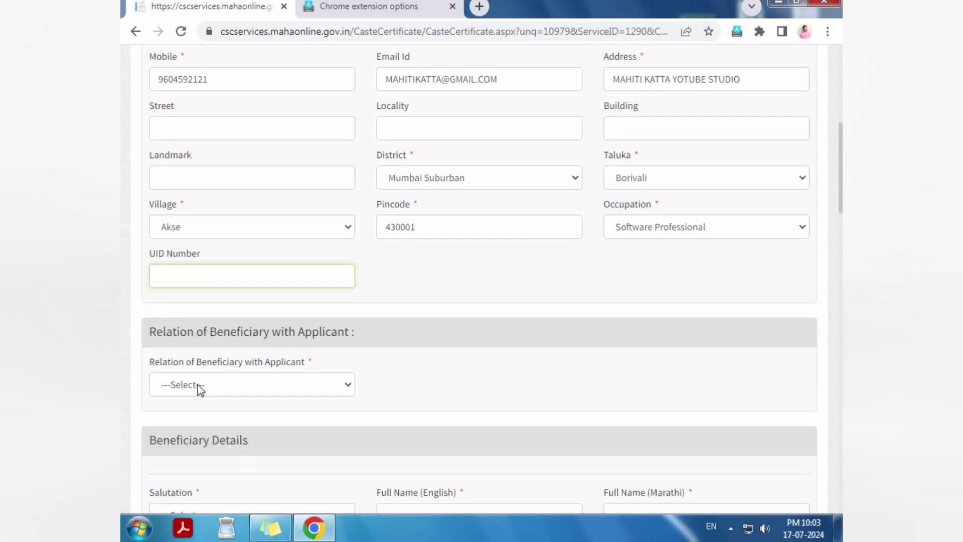
pyautogui.moveTo(148, 254); pyautogui.dragTo(199, 253)
pyautogui.click(186, 273)
pyautogui.write('00000000000')
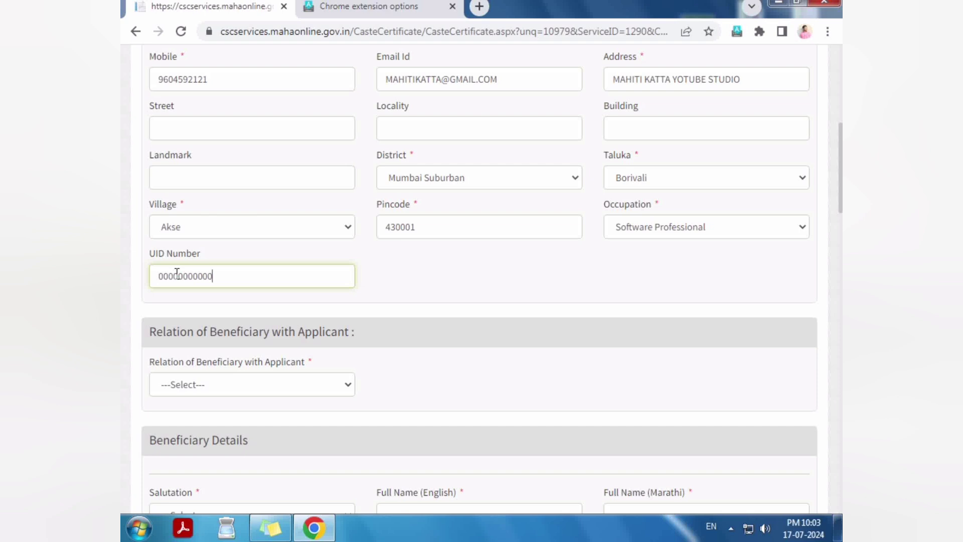
pyautogui.write('0')
pyautogui.click(604, 122)
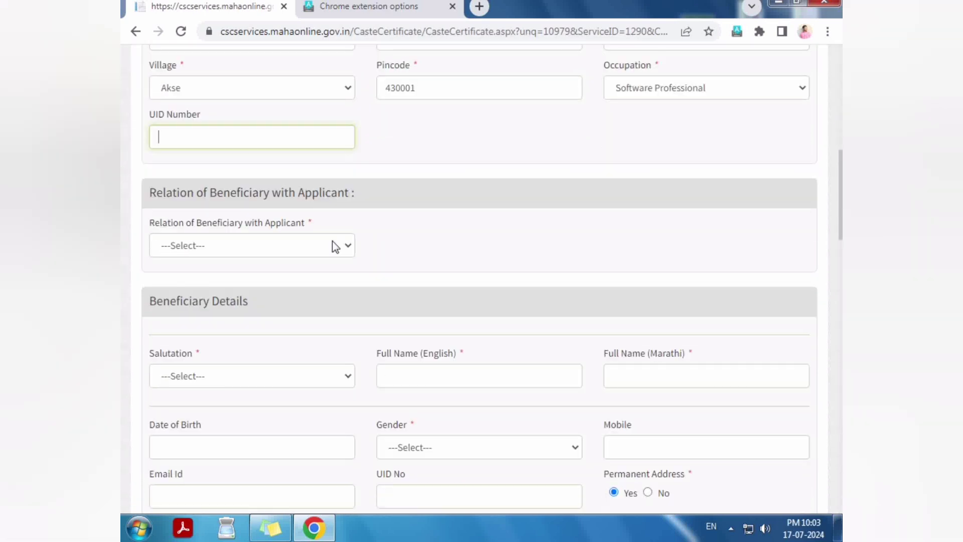
pyautogui.write('000000000')
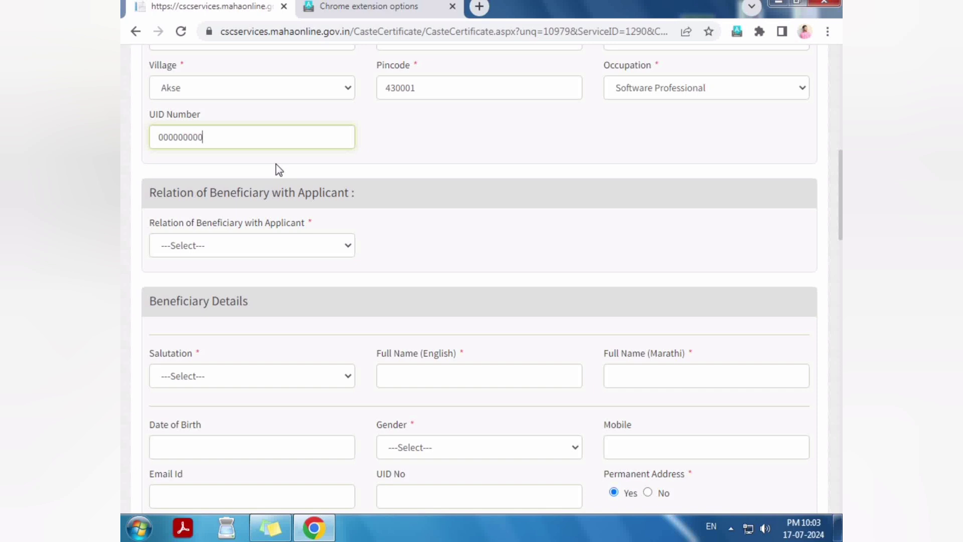
pyautogui.write('000')
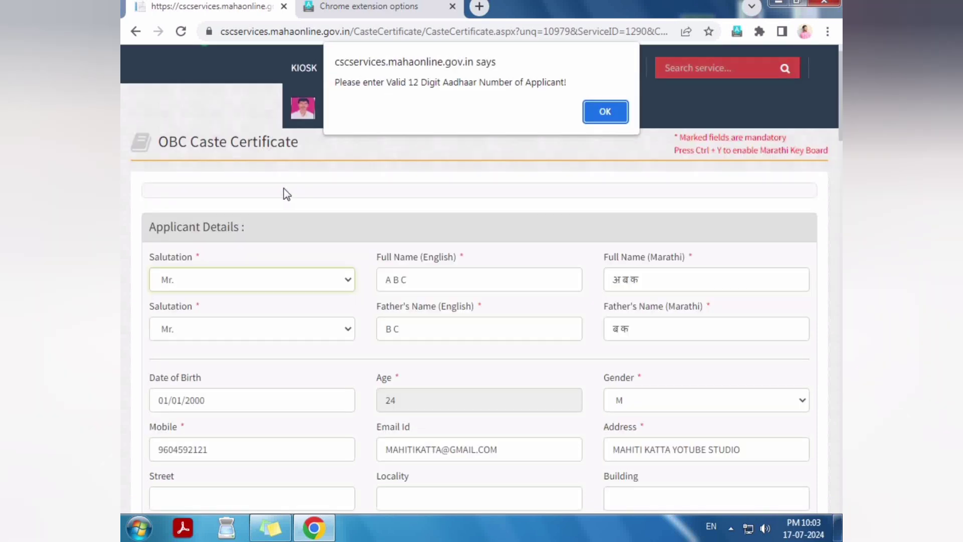
pyautogui.press('Return')
pyautogui.click(203, 248)
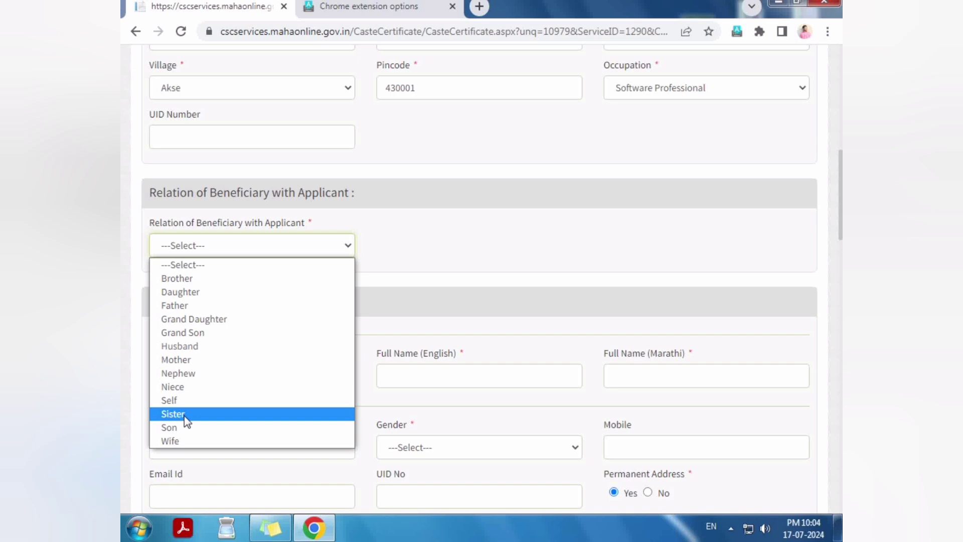
# Step: Set the beneficiary's relation to the applicant as Self
pyautogui.click(173, 414)
pyautogui.scroll(-1, 196, 267)
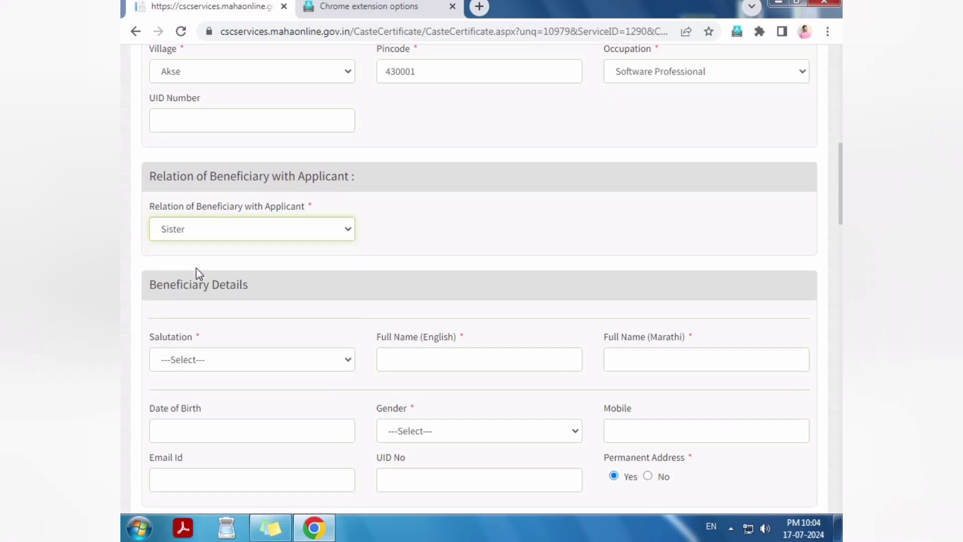
pyautogui.click(203, 176)
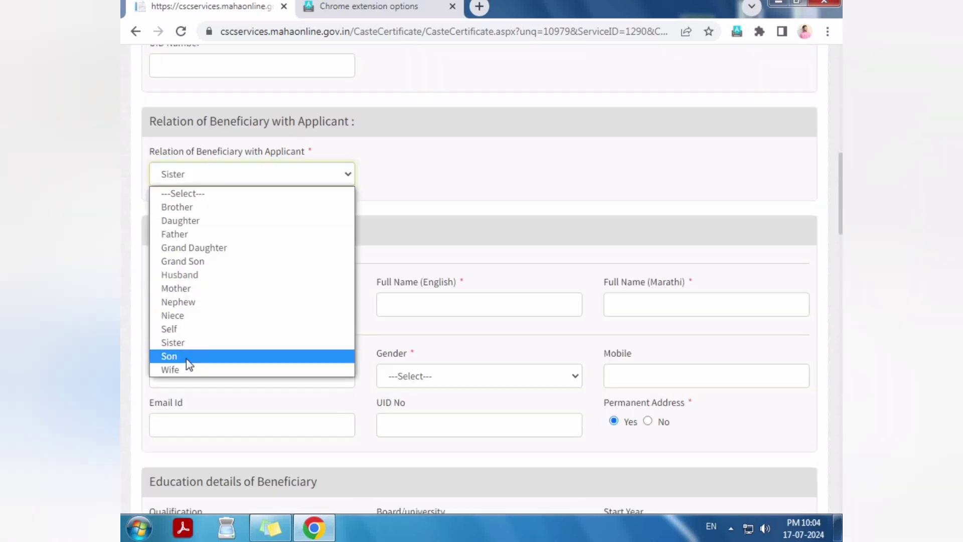
pyautogui.click(186, 357)
pyautogui.click(207, 175)
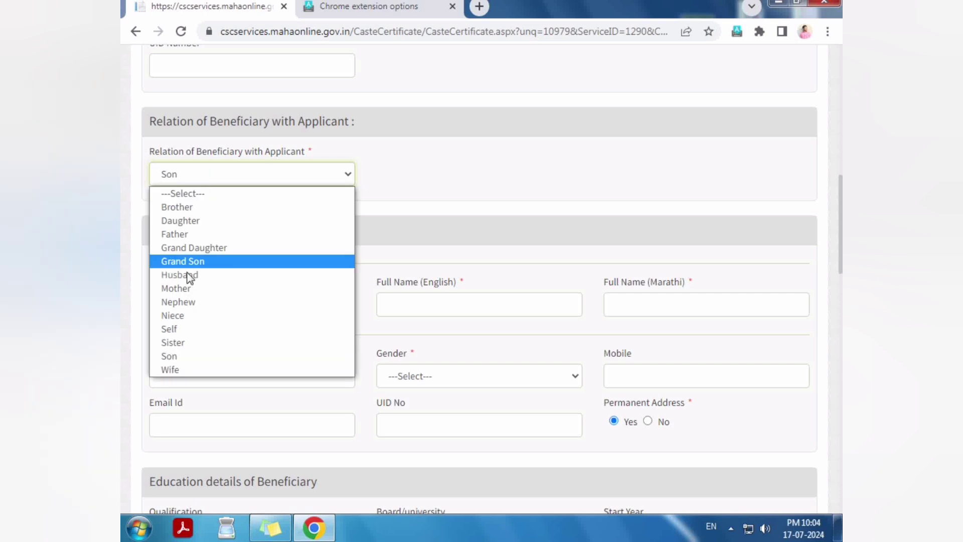
pyautogui.click(189, 327)
# Step: Review the Education details and Beneficiary's Other Details sections
pyautogui.scroll(-2, 180, 301)
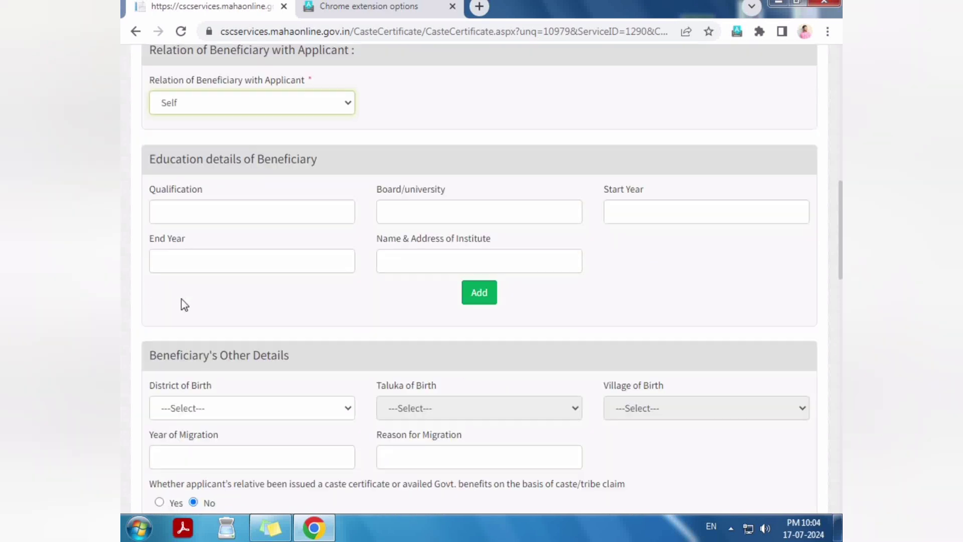
pyautogui.moveTo(149, 89); pyautogui.dragTo(347, 79)
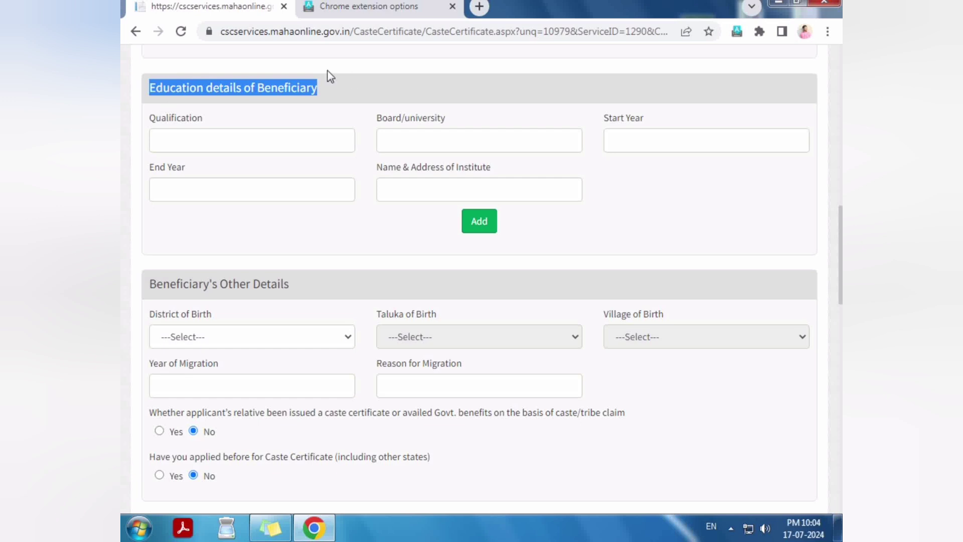
pyautogui.click(329, 83)
pyautogui.scroll(-3, 320, 226)
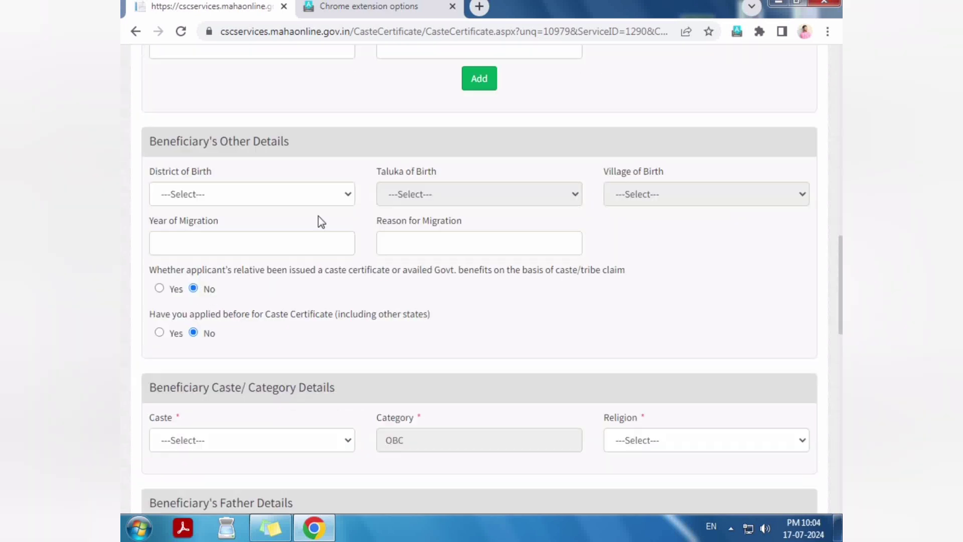
pyautogui.moveTo(152, 143); pyautogui.dragTo(303, 159)
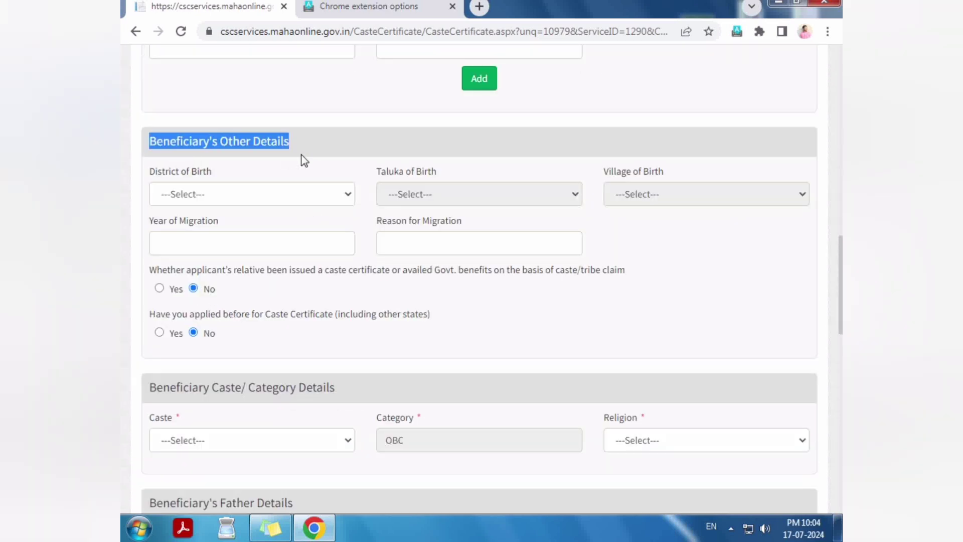
pyautogui.click(348, 155)
pyautogui.scroll(-4, 346, 248)
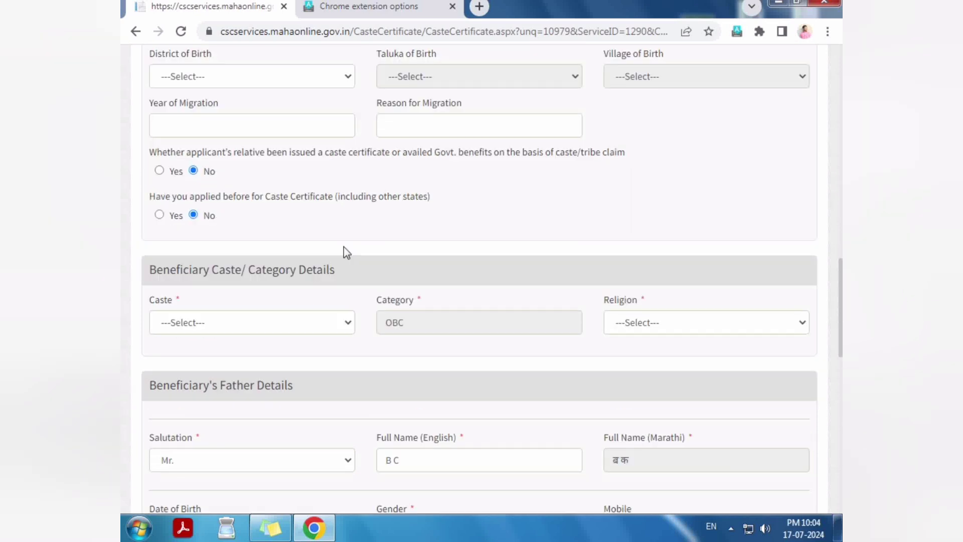
# Step: Search the Caste list for 'kunbi' and select Kunbi ( 83 ), giving category OBC
pyautogui.click(192, 227)
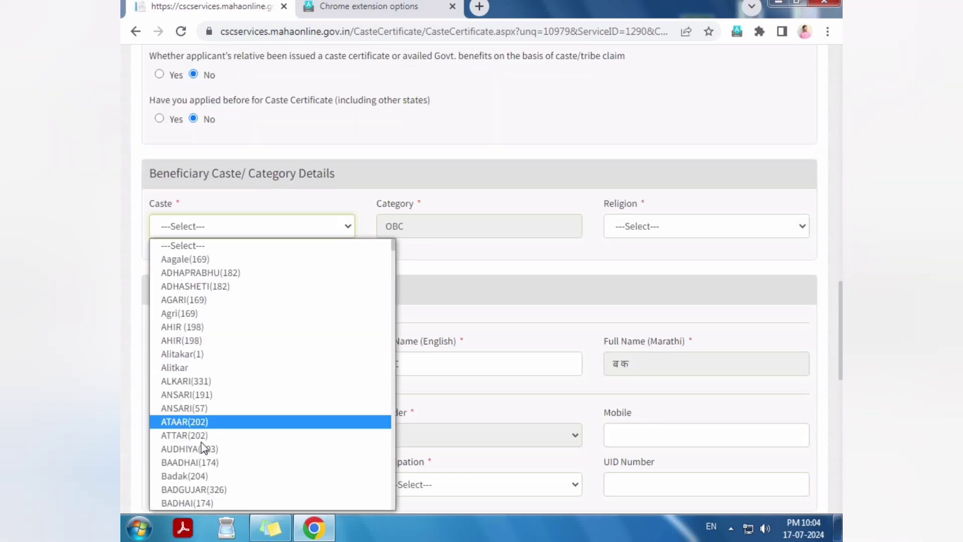
pyautogui.write('kunbi')
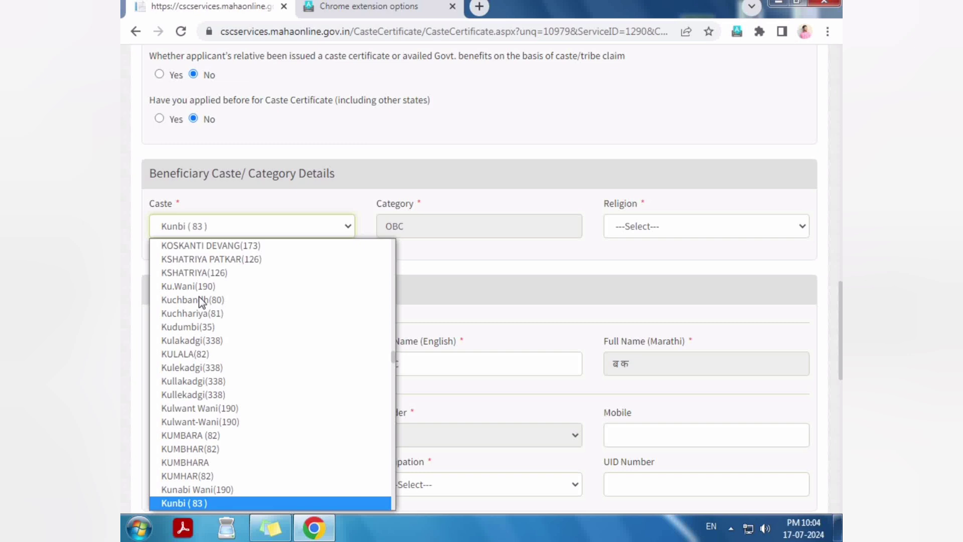
pyautogui.press('Down')
pyautogui.press('Down')
pyautogui.press('Down')
pyautogui.press('Down')
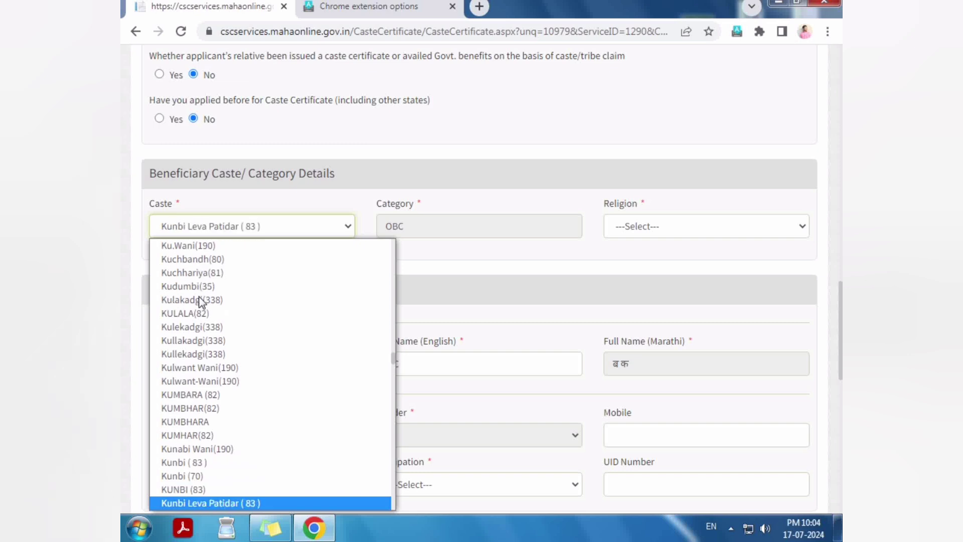
pyautogui.press('Down')
pyautogui.press('Up')
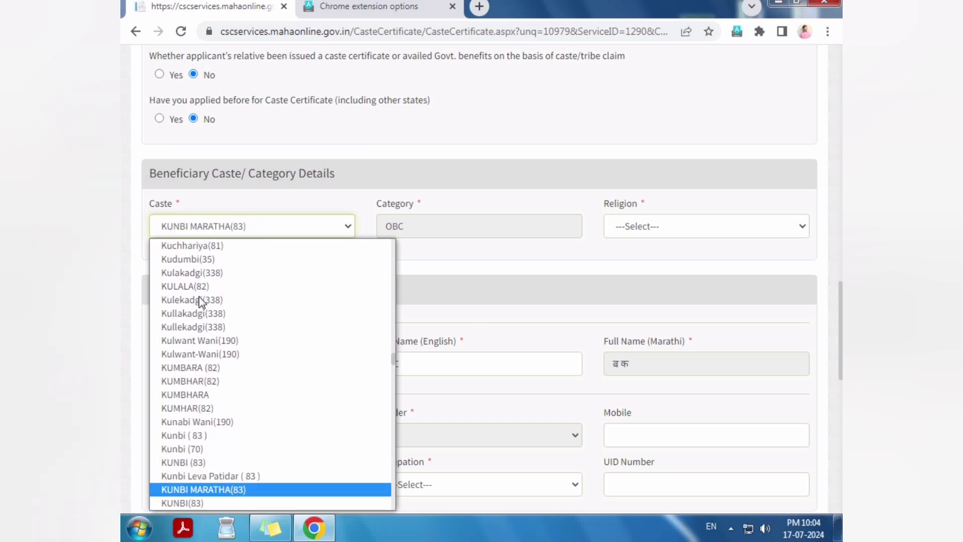
pyautogui.press('Up')
pyautogui.press('Up')
pyautogui.press('Up')
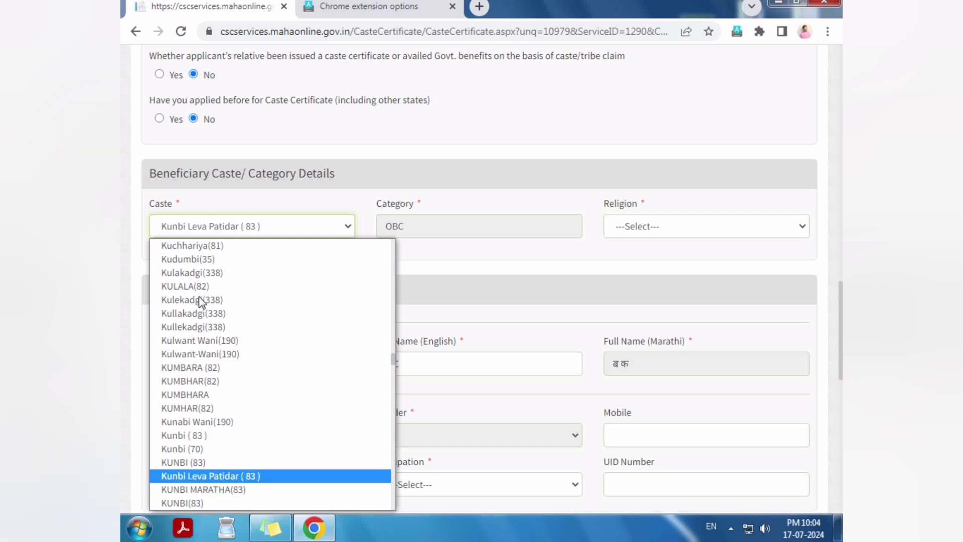
pyautogui.press('Down')
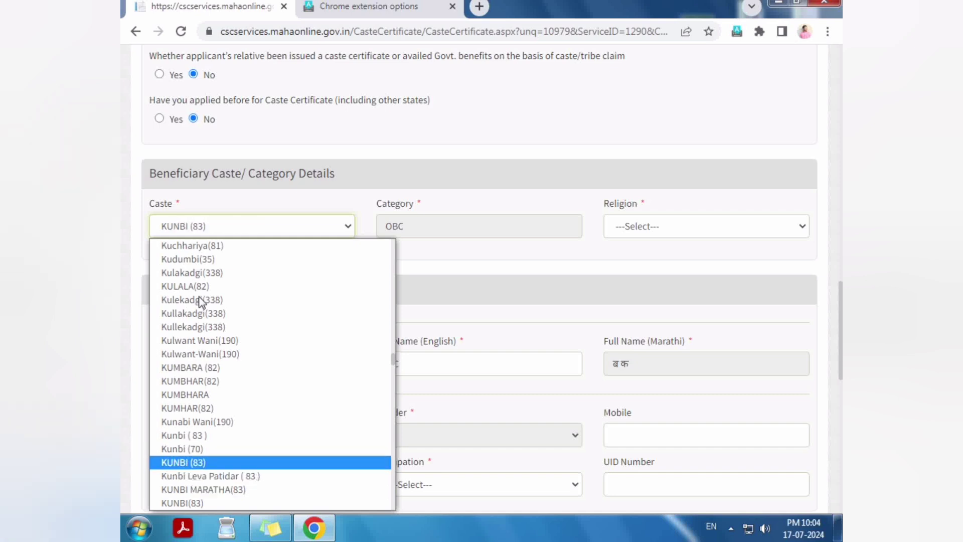
pyautogui.press('Up')
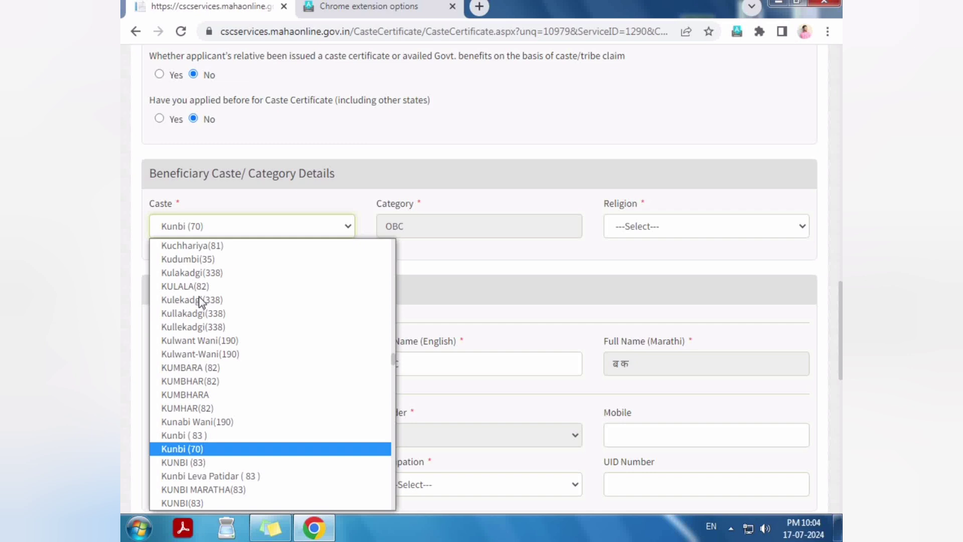
pyautogui.press('Down')
pyautogui.press('Up')
pyautogui.press('Up')
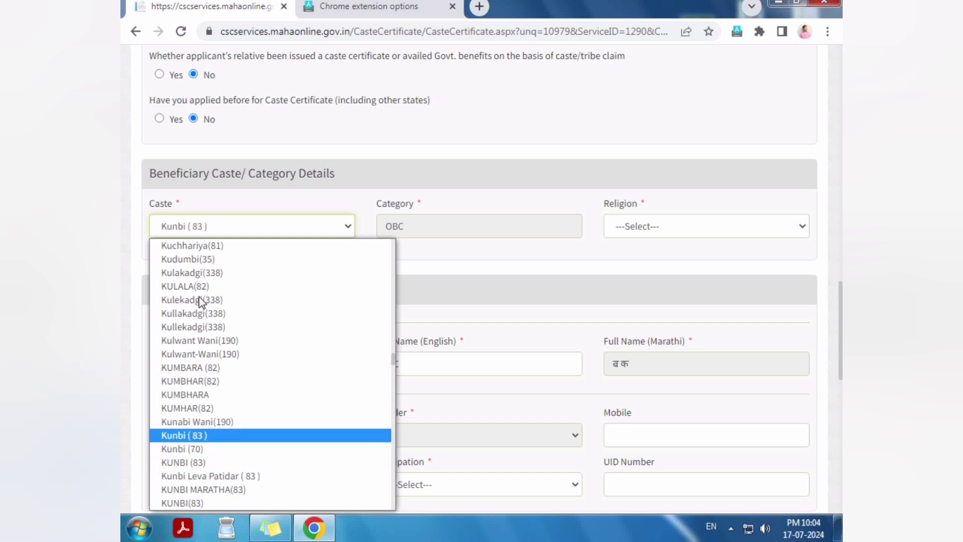
pyautogui.press('Return')
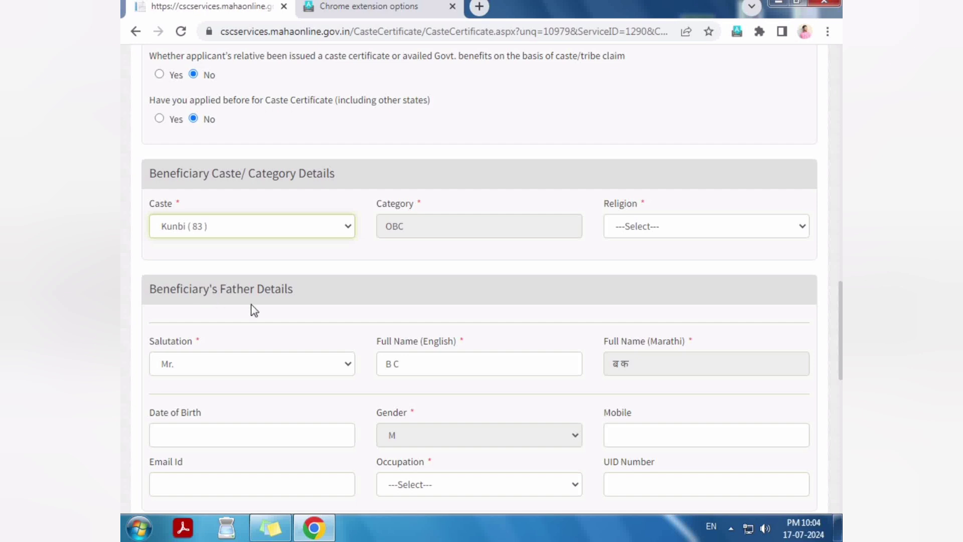
pyautogui.moveTo(380, 227); pyautogui.dragTo(421, 236)
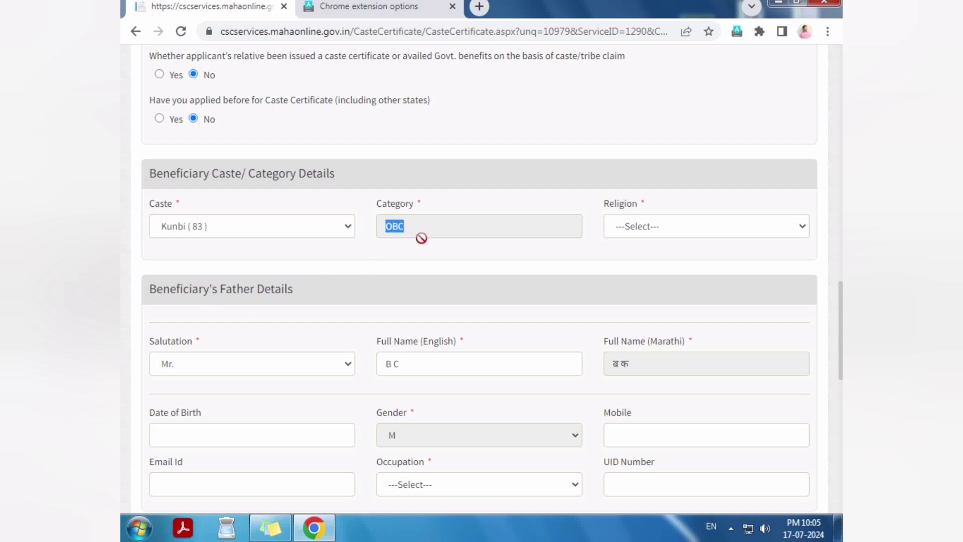
# Step: Choose Hindu as the religion and check the father's name in his details section
pyautogui.click(628, 229)
pyautogui.click(644, 287)
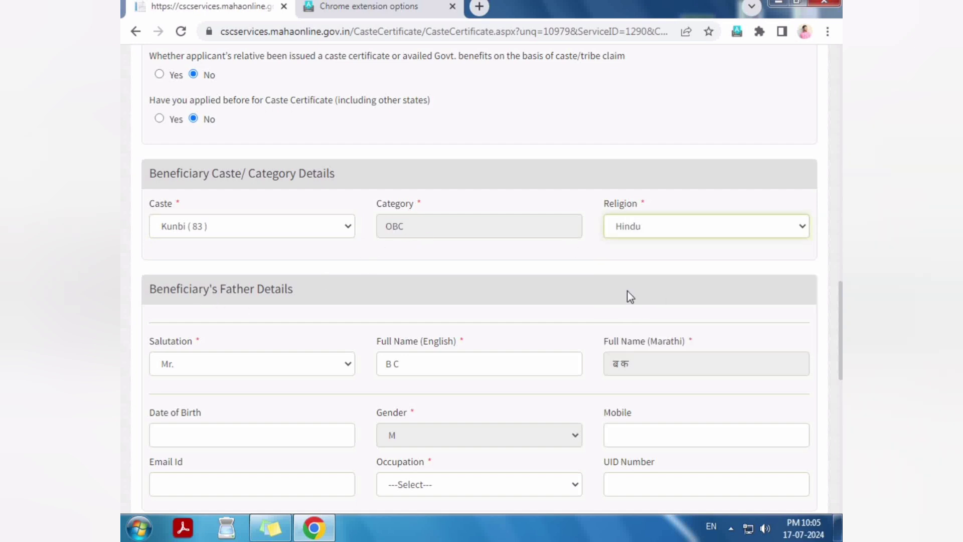
pyautogui.scroll(-3, 627, 296)
pyautogui.moveTo(155, 153); pyautogui.dragTo(307, 154)
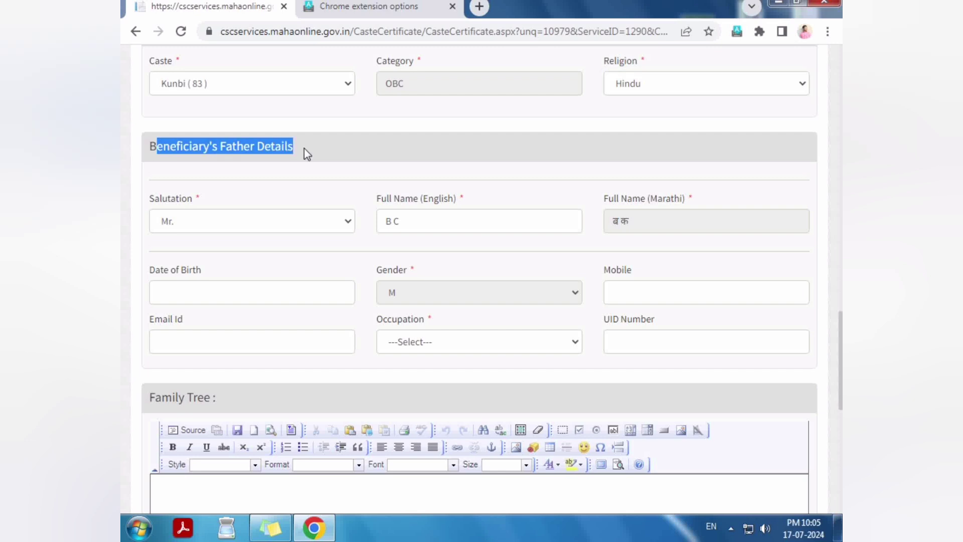
pyautogui.click(411, 221)
pyautogui.moveTo(390, 221); pyautogui.dragTo(438, 226)
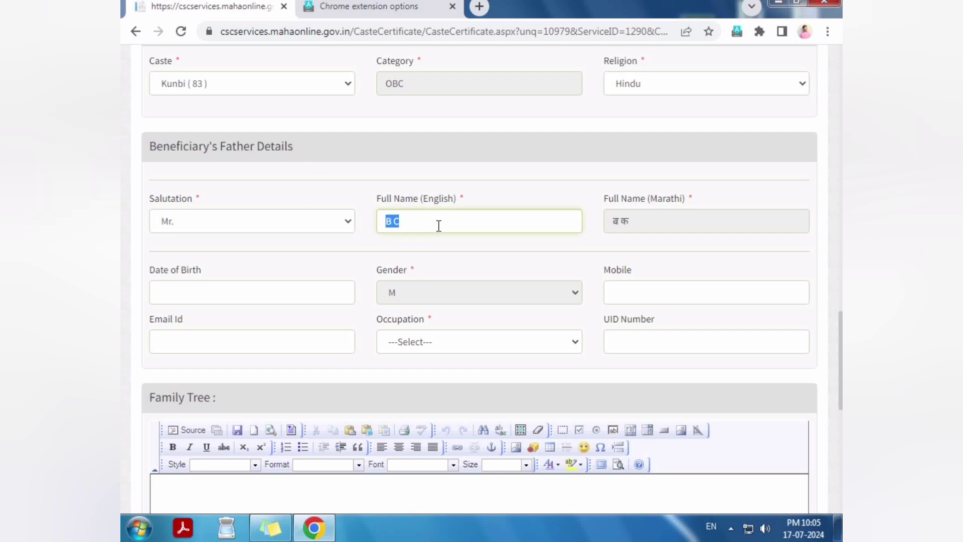
# Step: Enter the father's date of birth as 01/01/1975
pyautogui.click(227, 291)
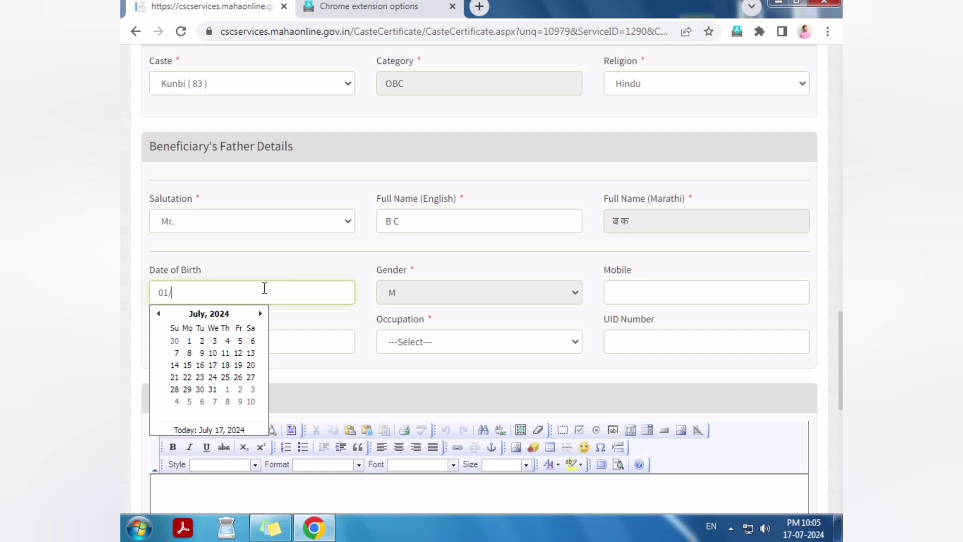
pyautogui.write('01/01/1975')
pyautogui.click(309, 307)
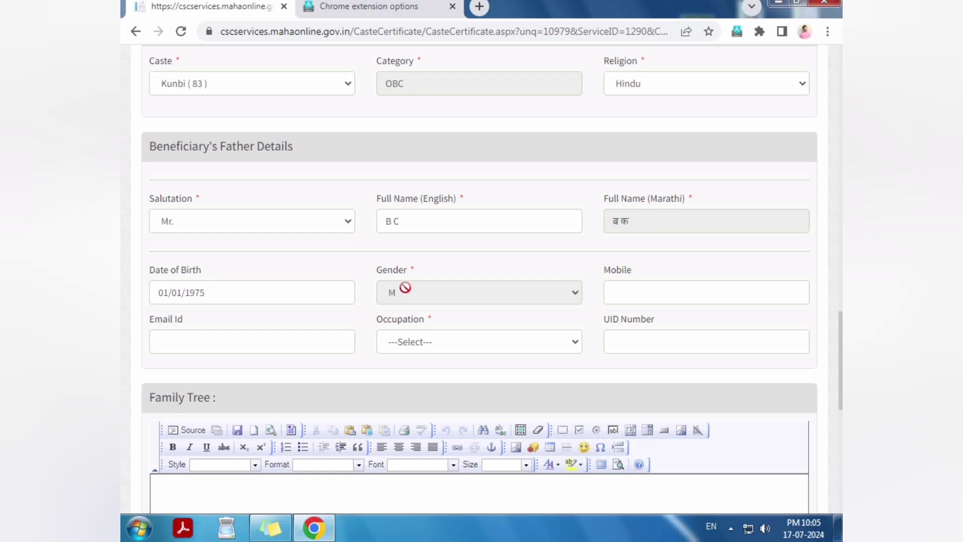
pyautogui.click(220, 291)
# Step: Set the father's occupation to Farmer
pyautogui.click(606, 288)
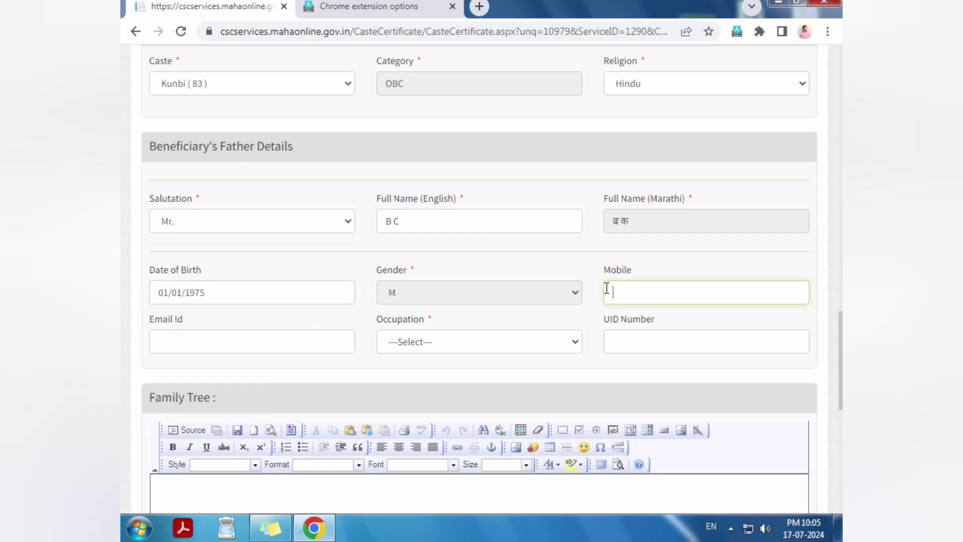
pyautogui.doubleClick(615, 269)
pyautogui.click(233, 341)
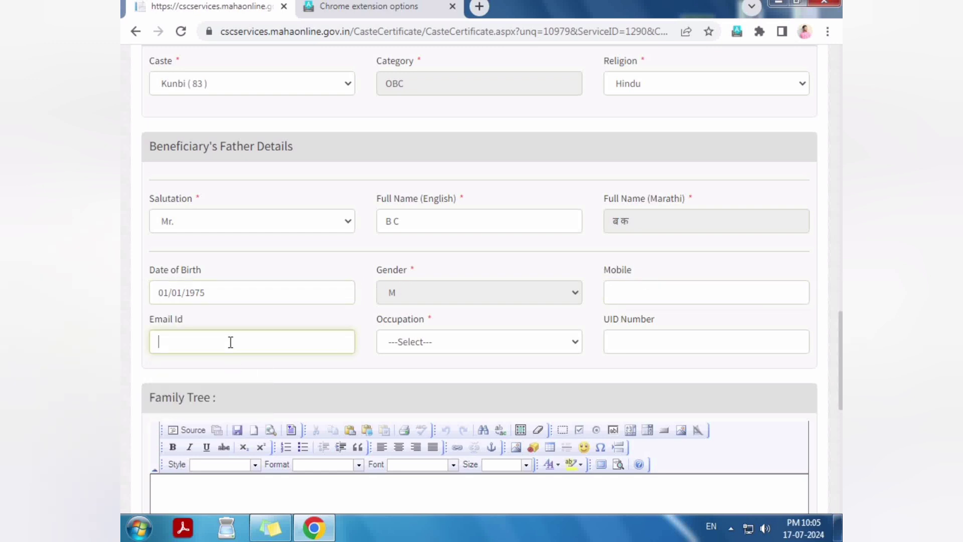
pyautogui.click(434, 344)
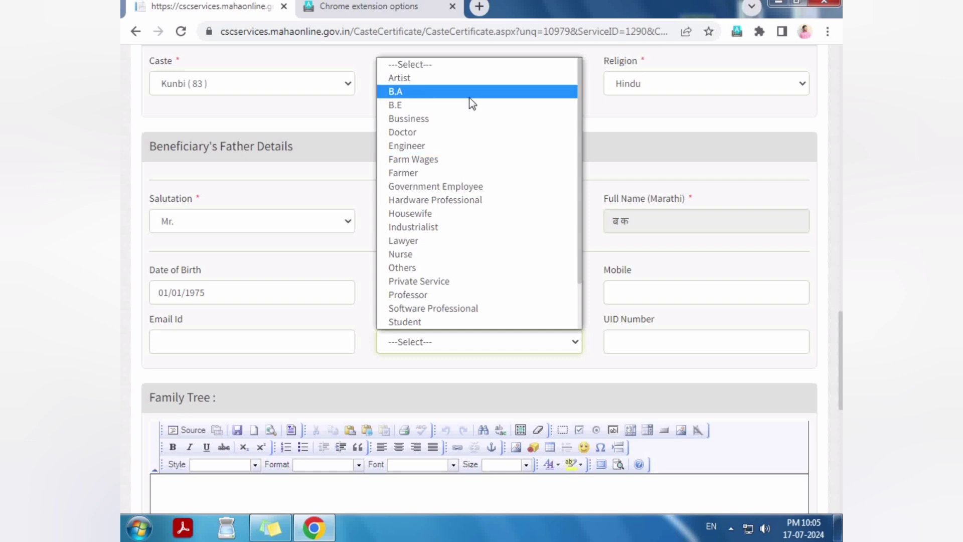
pyautogui.press('f')
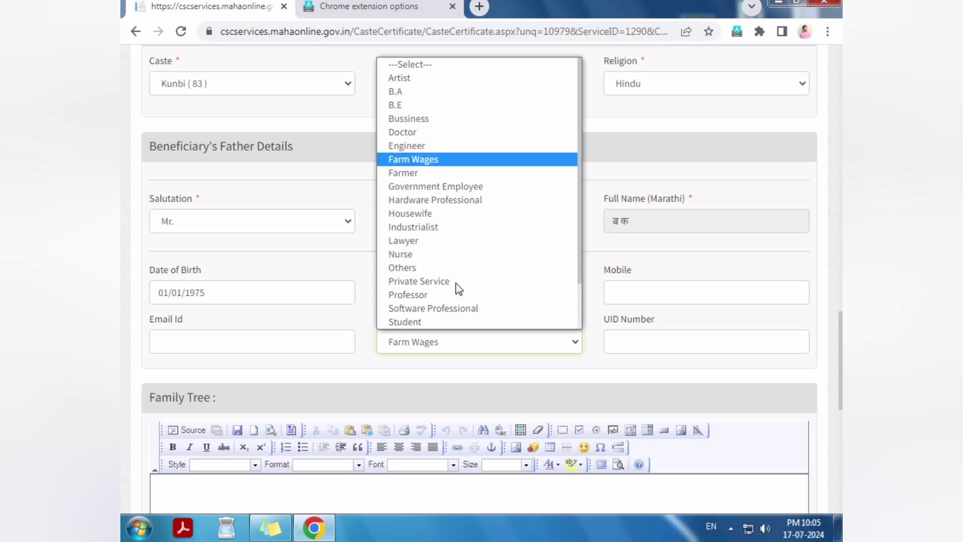
pyautogui.press('f')
pyautogui.press('f')
pyautogui.press('f')
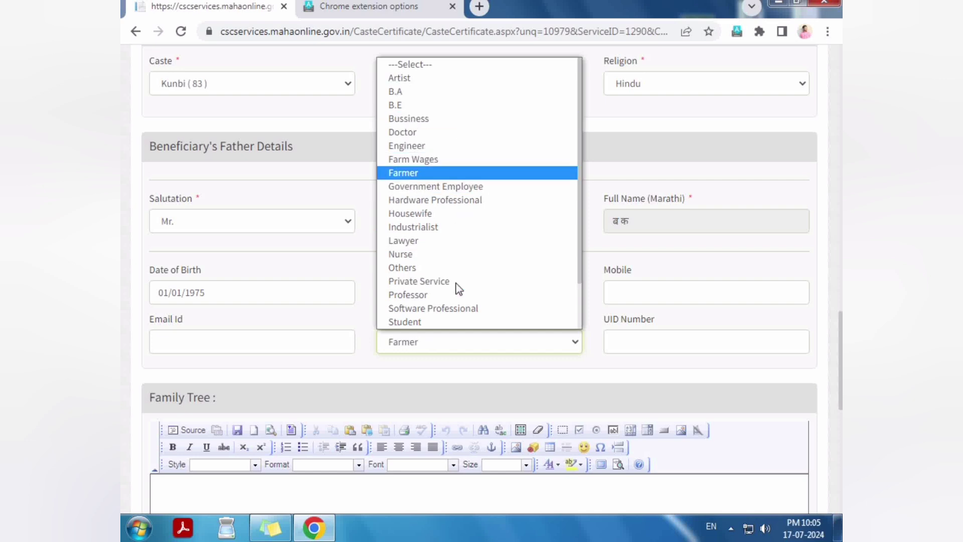
pyautogui.press('Down')
pyautogui.press('Up')
pyautogui.press('Return')
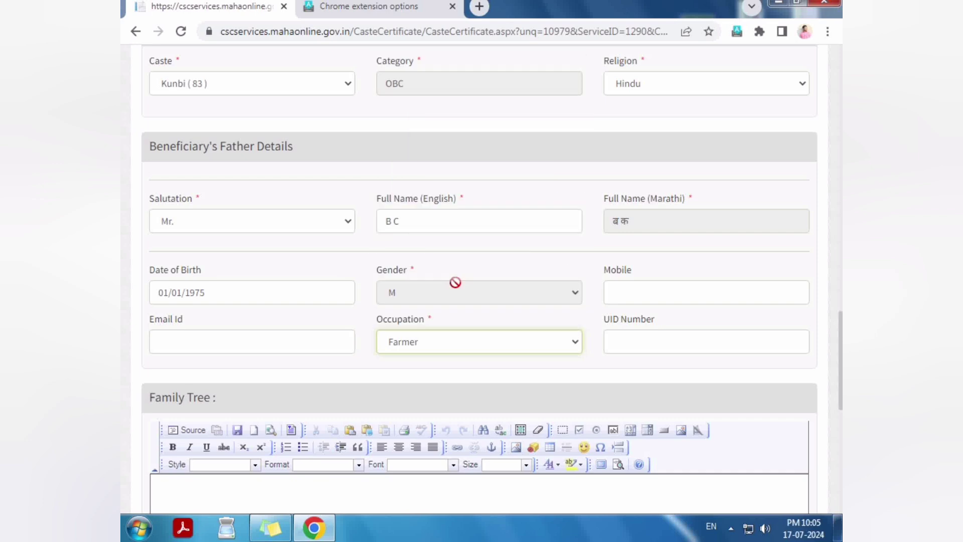
# Step: Place the cursor in the father's UID Number field
pyautogui.moveTo(605, 321); pyautogui.dragTo(638, 346)
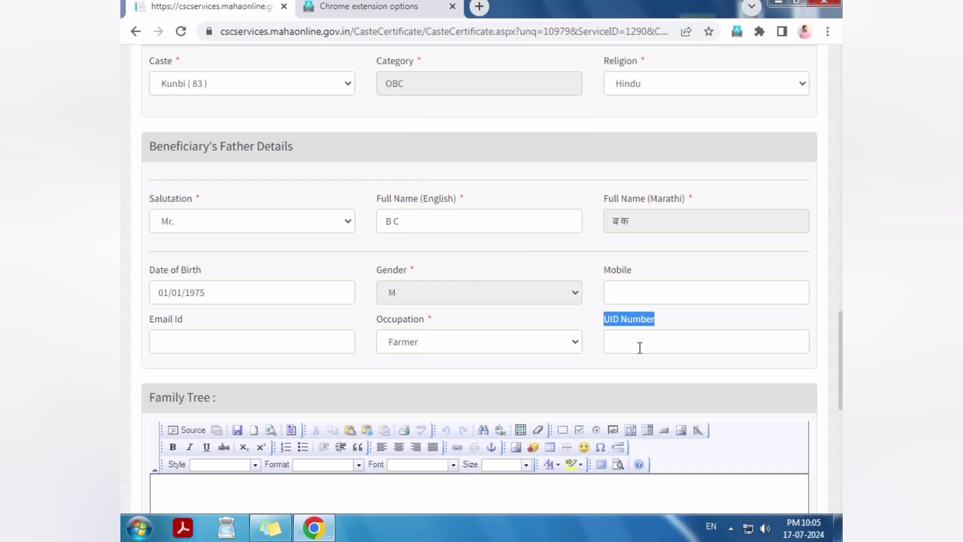
pyautogui.click(614, 339)
pyautogui.click(605, 375)
pyautogui.scroll(-3, 604, 372)
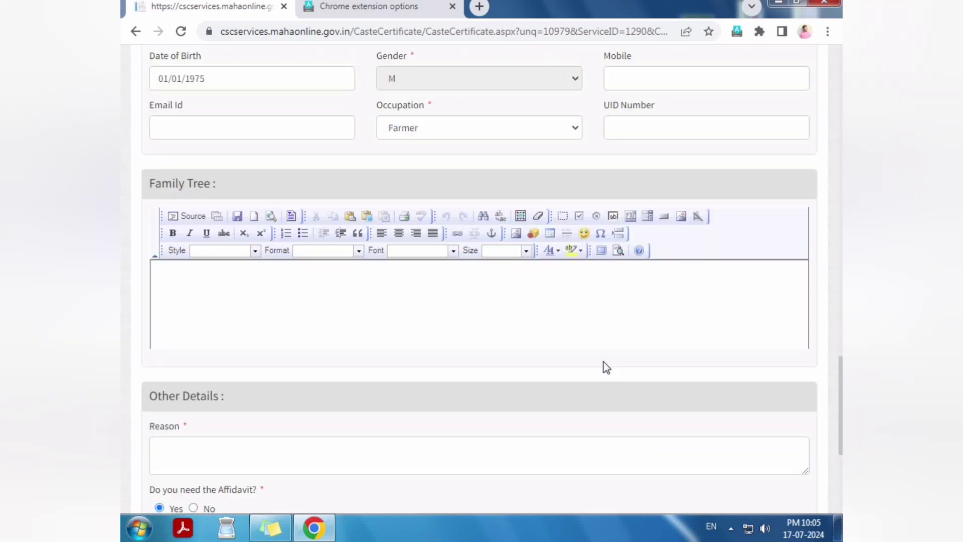
# Step: Enter the father's address as 'OLD ADREES'
pyautogui.scroll(1, 402, 326)
pyautogui.moveTo(145, 268); pyautogui.dragTo(305, 285)
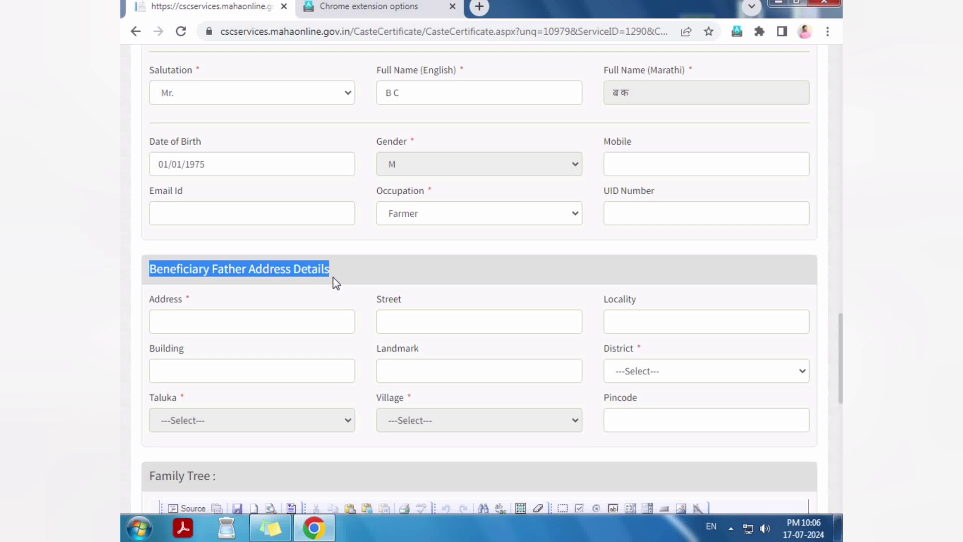
pyautogui.moveTo(151, 271); pyautogui.dragTo(333, 274)
pyautogui.click(252, 323)
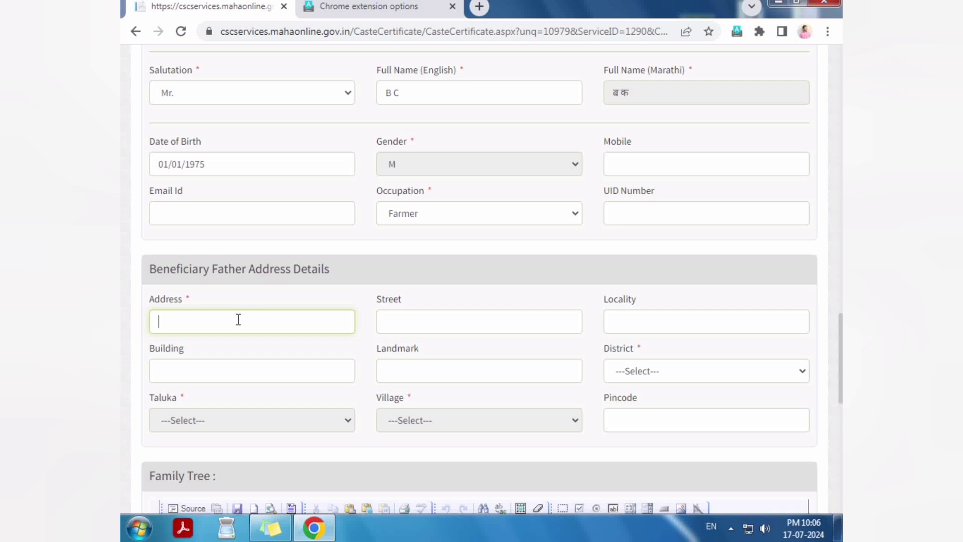
pyautogui.write('OLD ADREE')
pyautogui.press('Tab')
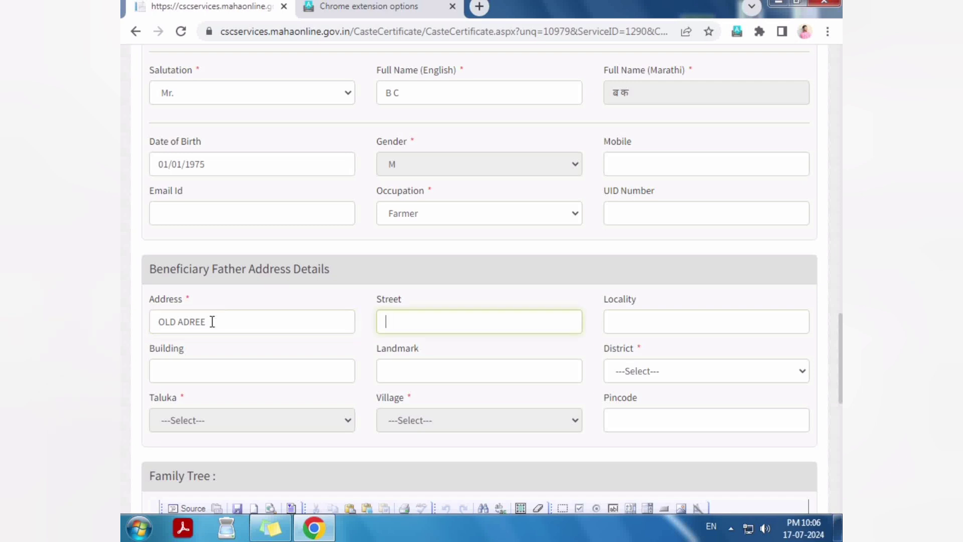
pyautogui.click(217, 322)
pyautogui.write('S')
pyautogui.press('Tab')
# Step: Set district Parbhani, taluka Sailu, village Khupsa and pincode 431505
pyautogui.click(637, 373)
pyautogui.press('Down')
pyautogui.press('Down')
pyautogui.press('Down')
pyautogui.press('Down')
pyautogui.press('Down')
pyautogui.press('Down')
pyautogui.press('Down')
pyautogui.press('Down')
pyautogui.press('Down')
pyautogui.press('Down')
pyautogui.press('Down')
pyautogui.press('Down')
pyautogui.press('Down')
pyautogui.press('Down')
pyautogui.press('Down')
pyautogui.press('Down')
pyautogui.press('Down')
pyautogui.press('Down')
pyautogui.press('Down')
pyautogui.press('Down')
pyautogui.press('Down')
pyautogui.press('Return')
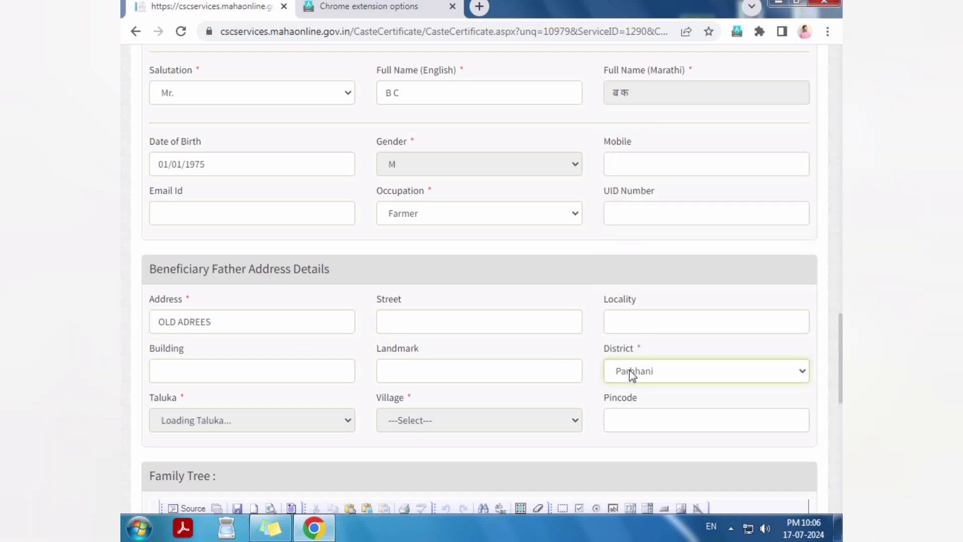
pyautogui.click(285, 421)
pyautogui.press('s')
pyautogui.press('Return')
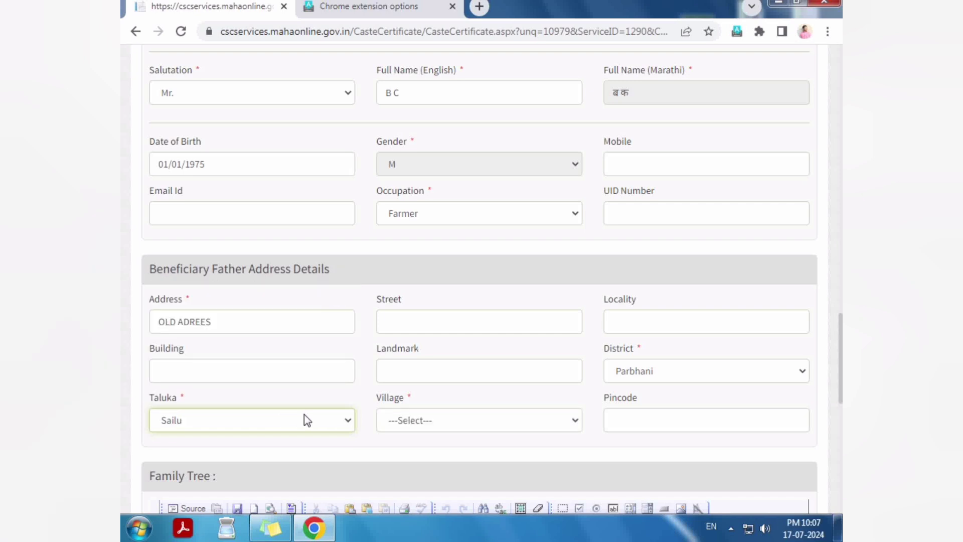
pyautogui.click(401, 420)
pyautogui.write('khu')
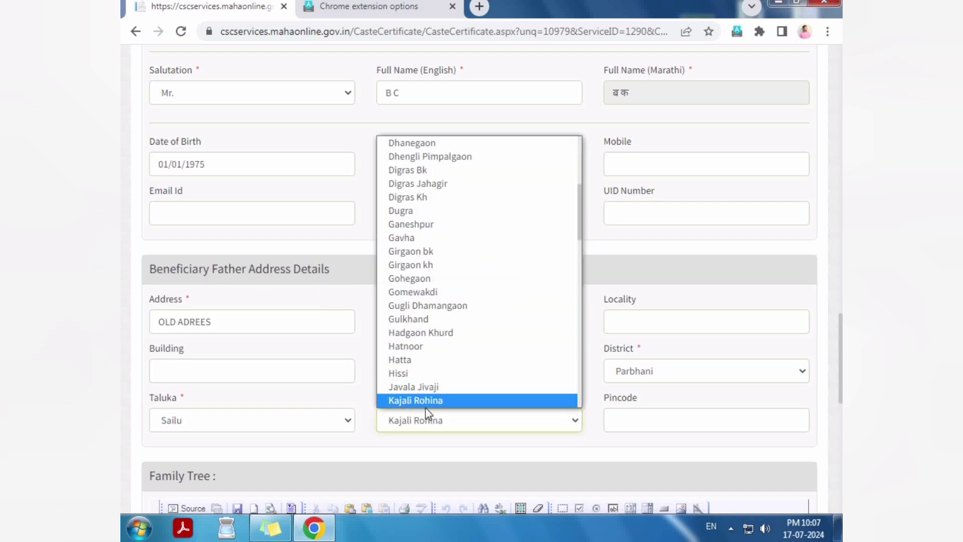
pyautogui.press('Return')
pyautogui.press('Tab')
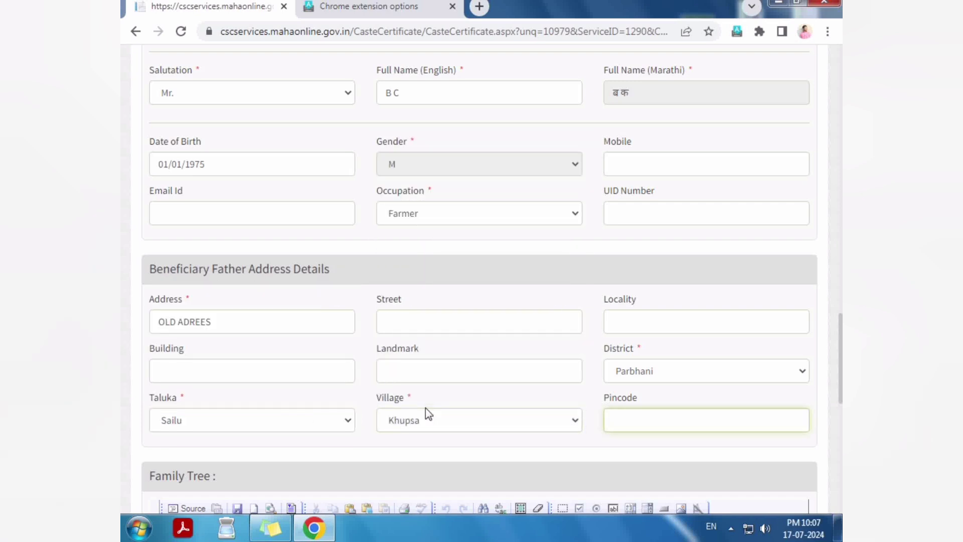
pyautogui.write('431505')
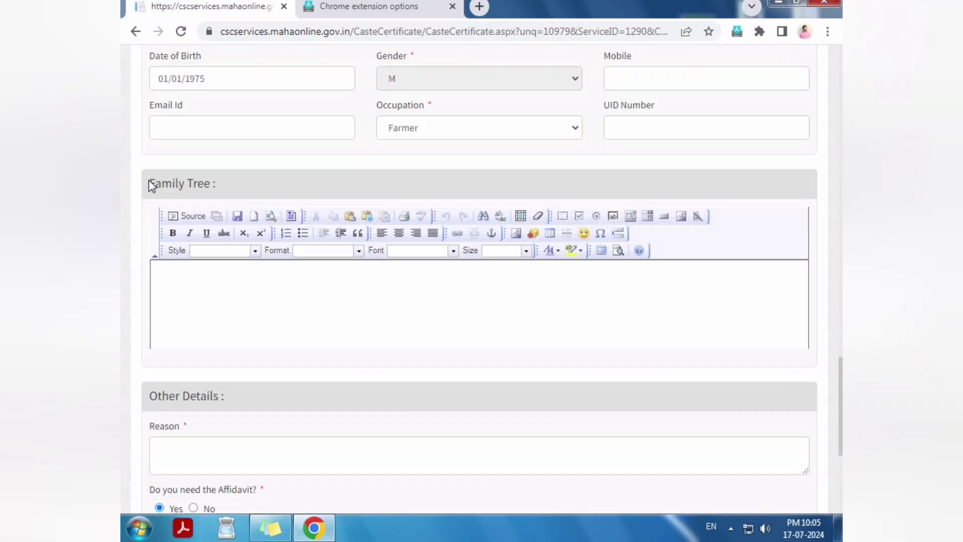
# Step: Enter EDUCATION as the reason, leaving the Family Tree box empty
pyautogui.moveTo(150, 183); pyautogui.dragTo(248, 180)
pyautogui.click(214, 298)
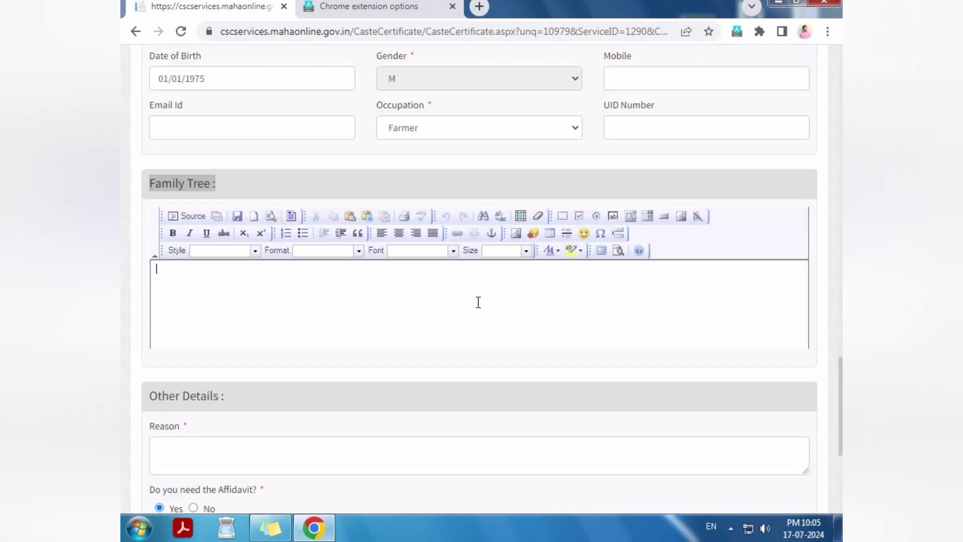
pyautogui.scroll(-3, 373, 310)
pyautogui.click(260, 321)
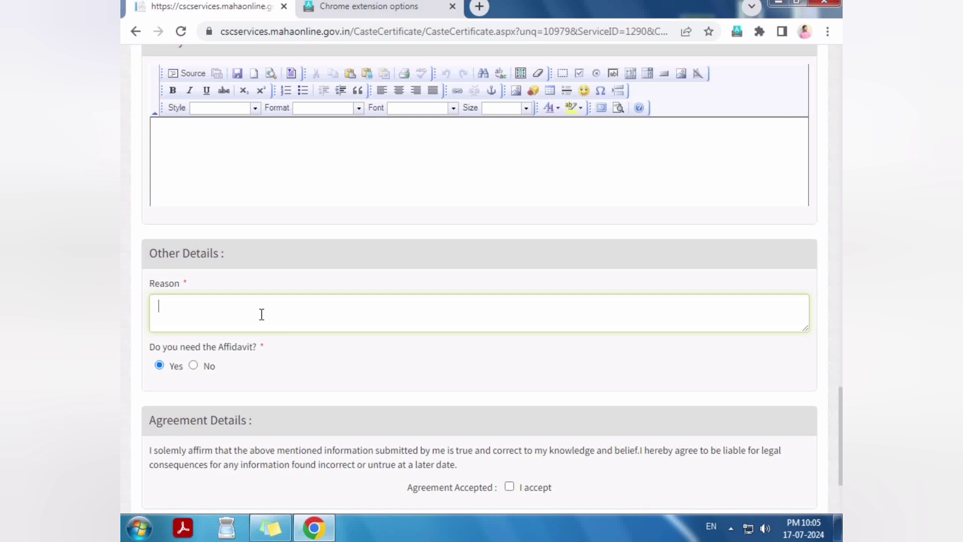
pyautogui.moveTo(146, 277); pyautogui.dragTo(197, 282)
pyautogui.click(227, 314)
pyautogui.write('EDUCATION')
pyautogui.press('Tab')
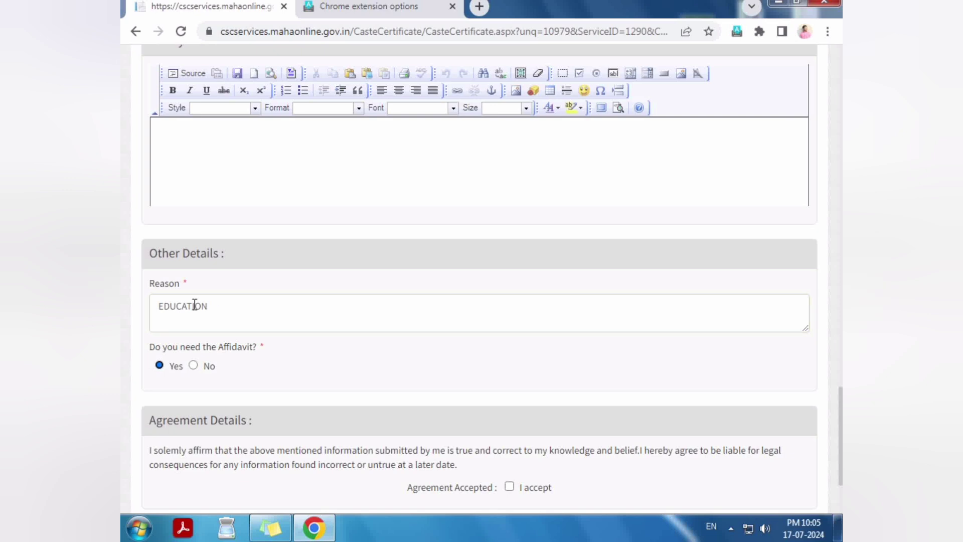
# Step: Keep the affidavit answer at Yes and tick the agreement acceptance box
pyautogui.click(194, 366)
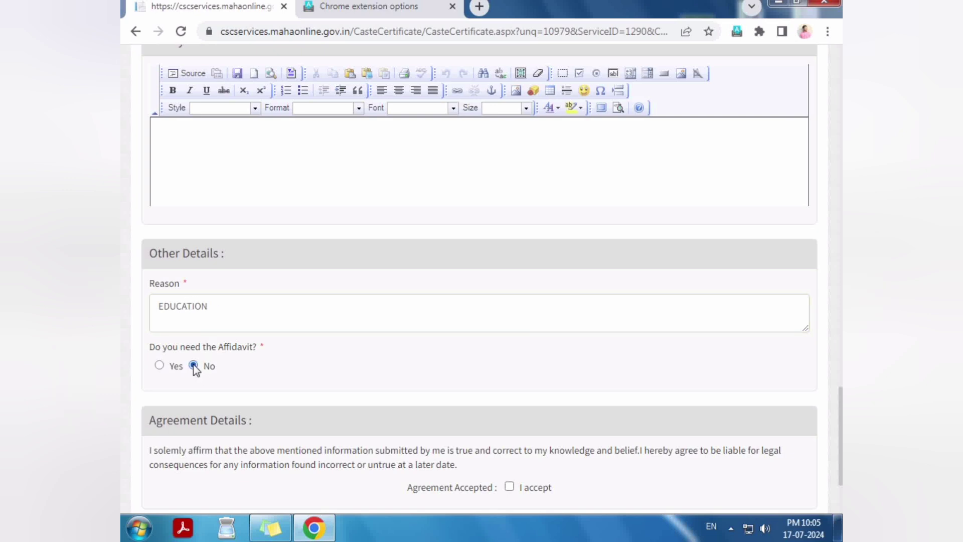
pyautogui.click(160, 366)
pyautogui.scroll(-1, 161, 366)
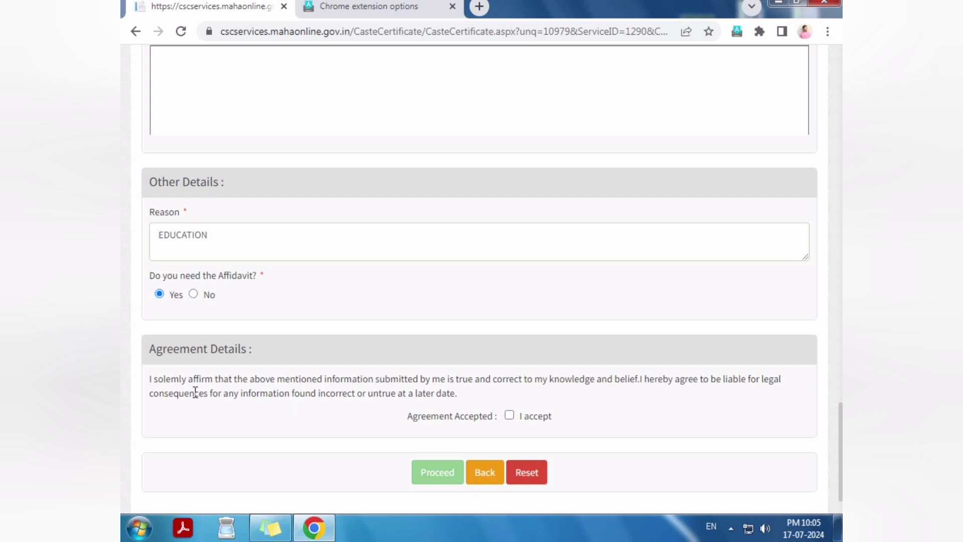
pyautogui.moveTo(151, 381); pyautogui.dragTo(459, 396)
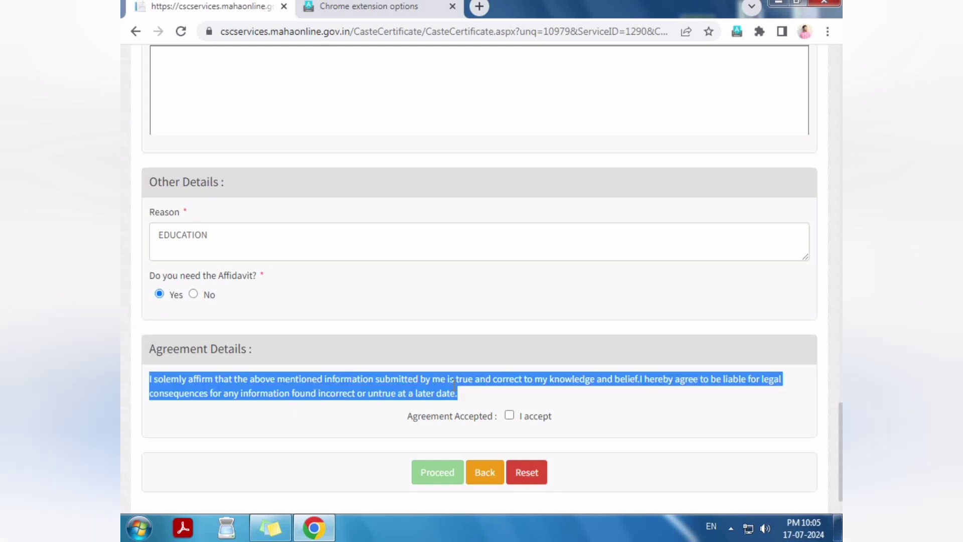
pyautogui.click(412, 400)
pyautogui.moveTo(408, 415); pyautogui.dragTo(516, 417)
pyautogui.click(509, 417)
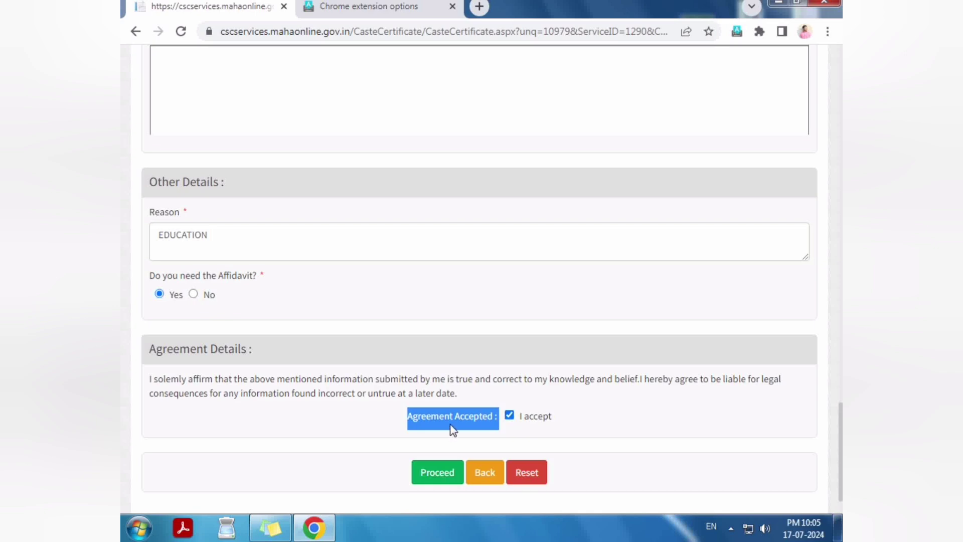
pyautogui.click(429, 441)
# Step: Save the application, then follow the success page's link to the document upload page
pyautogui.click(437, 473)
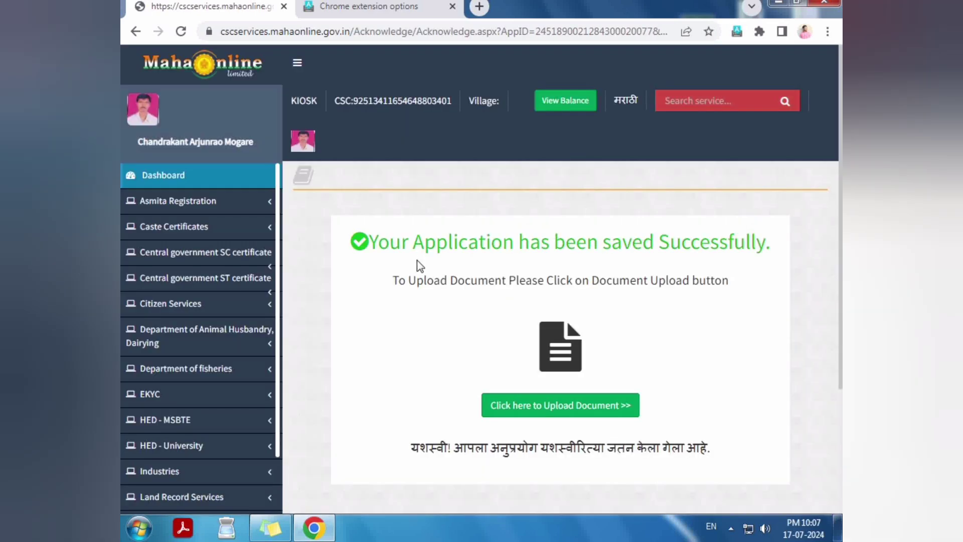
pyautogui.scroll(-2, 416, 260)
pyautogui.scroll(-1, 413, 210)
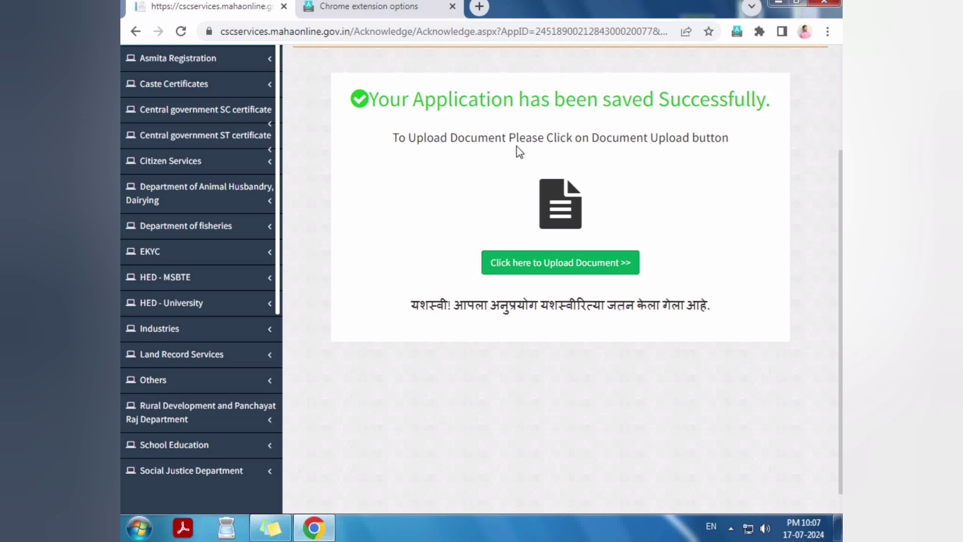
pyautogui.moveTo(400, 143); pyautogui.dragTo(729, 146)
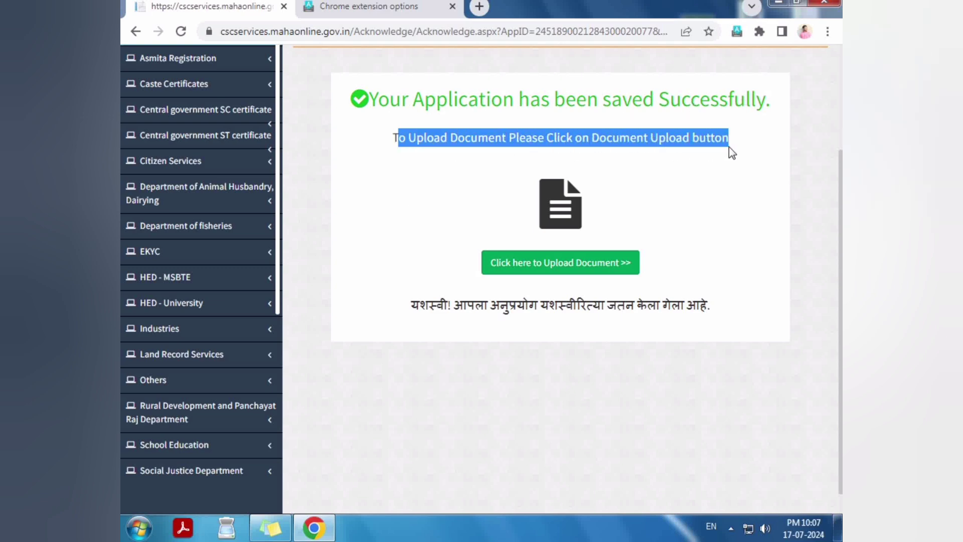
pyautogui.click(400, 143)
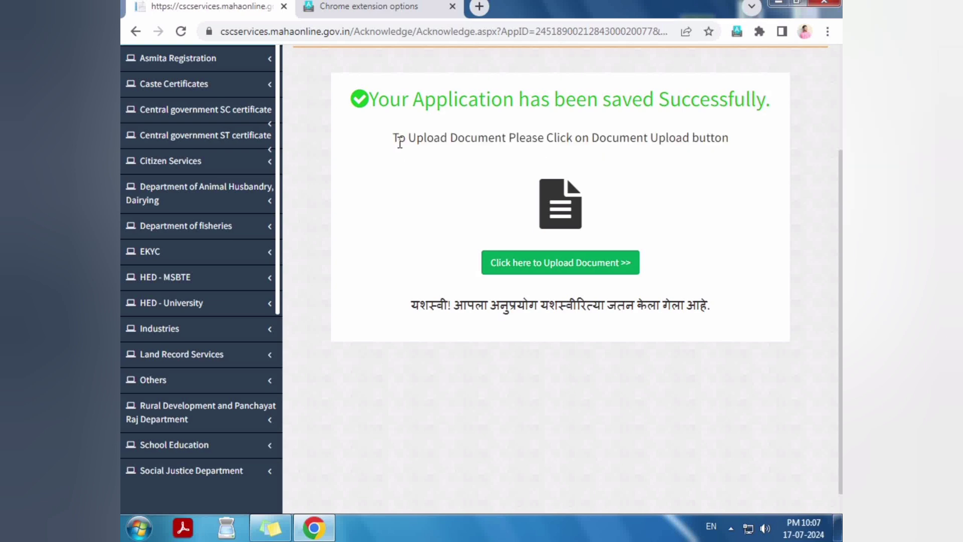
pyautogui.click(564, 263)
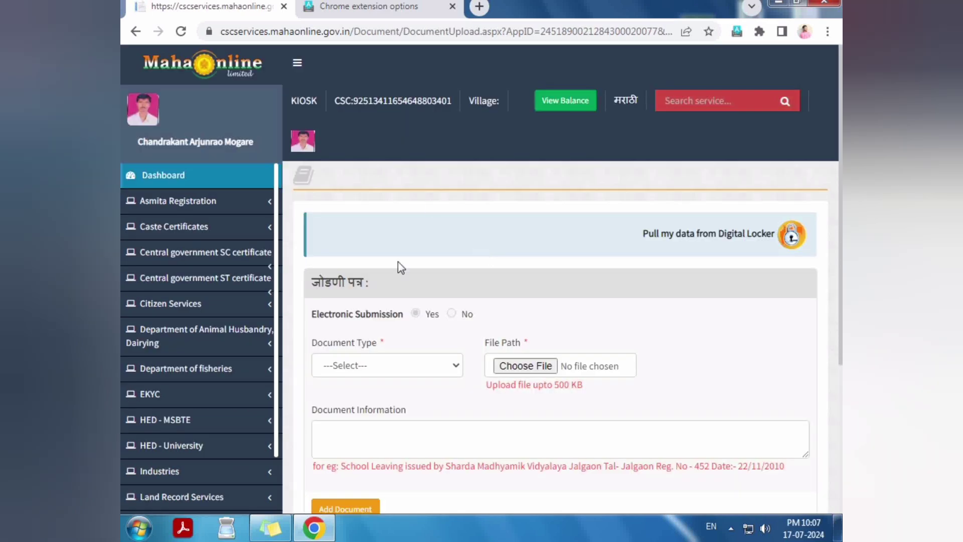
# Step: Browse the Document Type list without choosing, then bring up the file picker
pyautogui.scroll(-4, 402, 266)
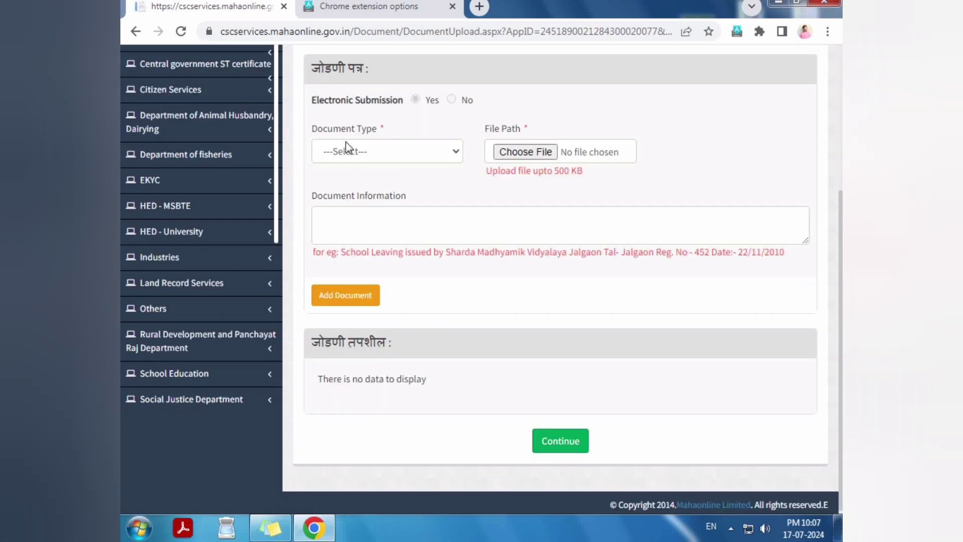
pyautogui.click(345, 149)
pyautogui.scroll(-10, 351, 245)
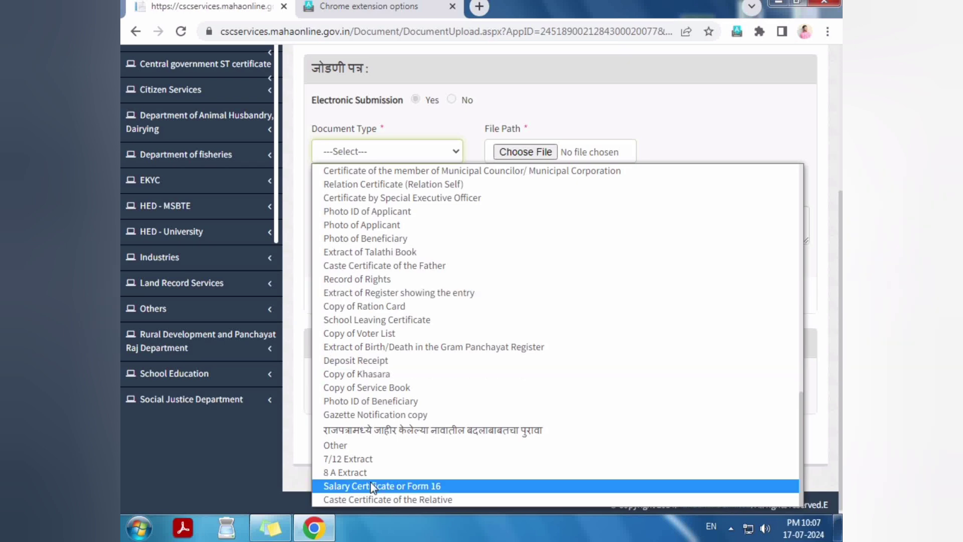
pyautogui.scroll(15, 367, 451)
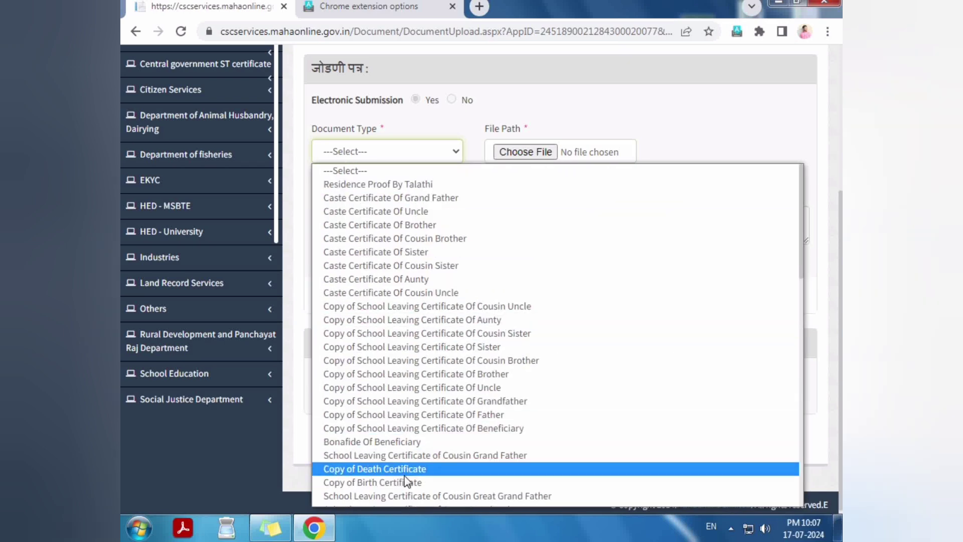
pyautogui.scroll(-15, 409, 477)
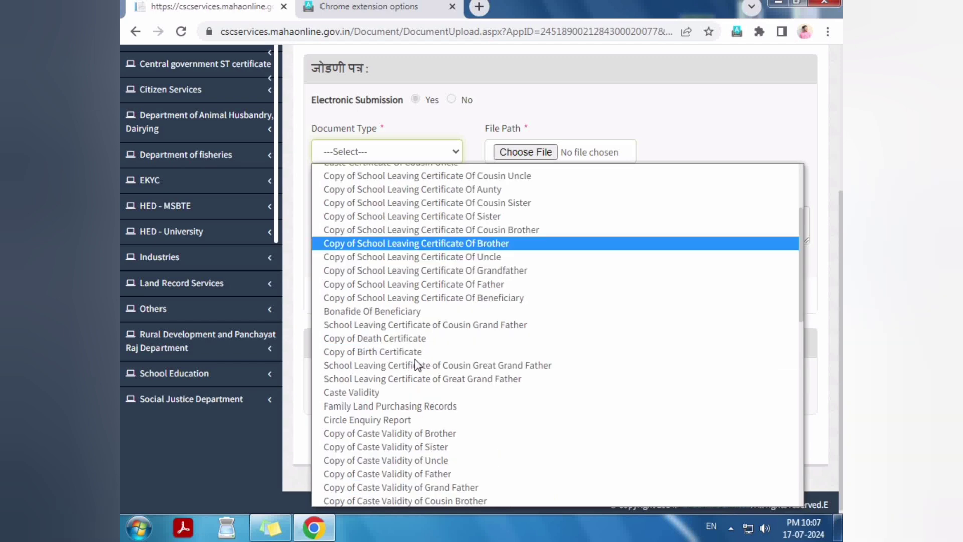
pyautogui.click(576, 103)
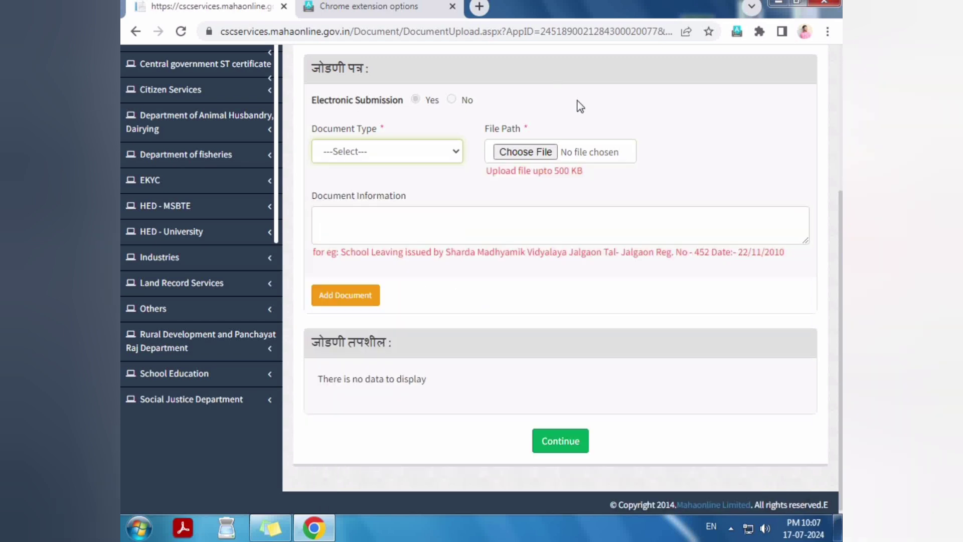
pyautogui.click(511, 152)
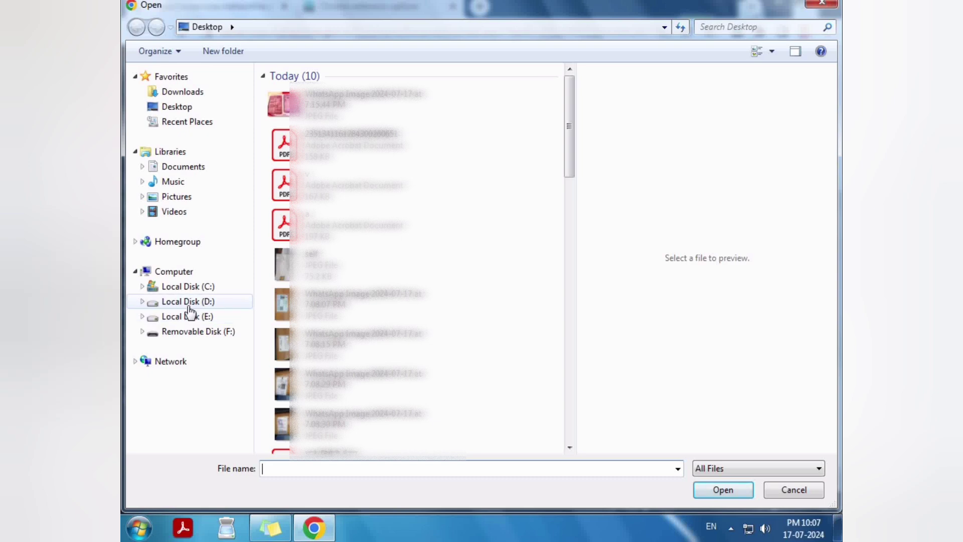
# Step: Search D:'s Customer Document folder for the applicant's folder and choose TC as the upload file
pyautogui.click(186, 302)
pyautogui.doubleClick(324, 123)
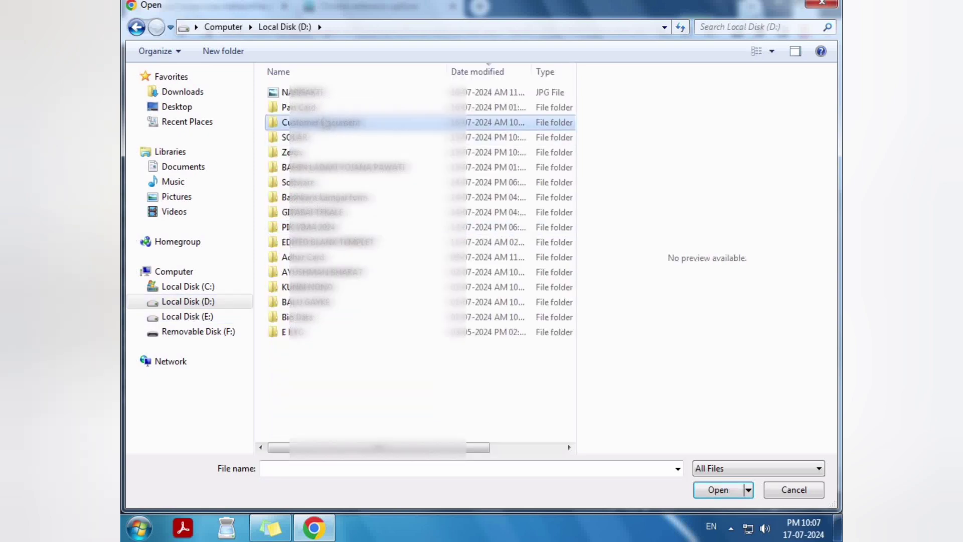
pyautogui.scroll(-1, 340, 193)
pyautogui.scroll(-8, 340, 193)
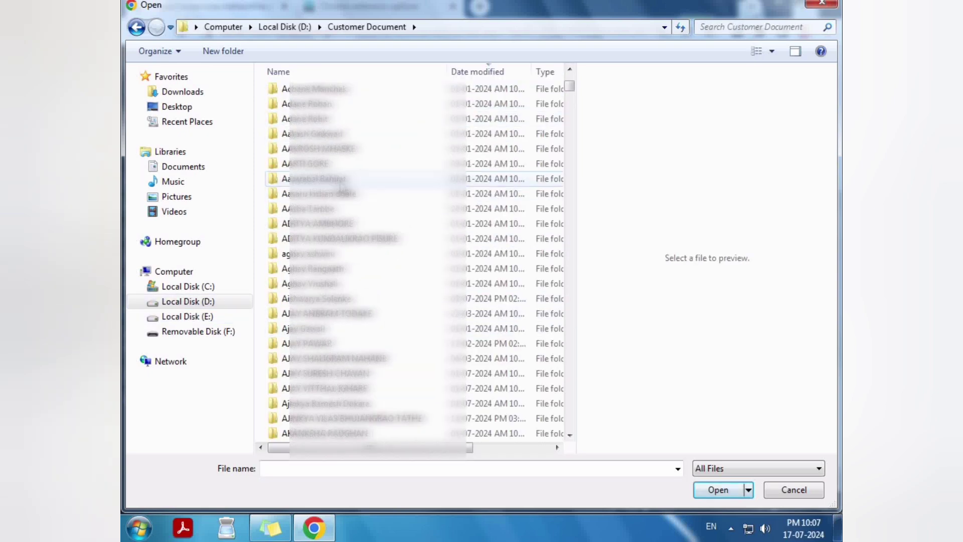
pyautogui.click(720, 26)
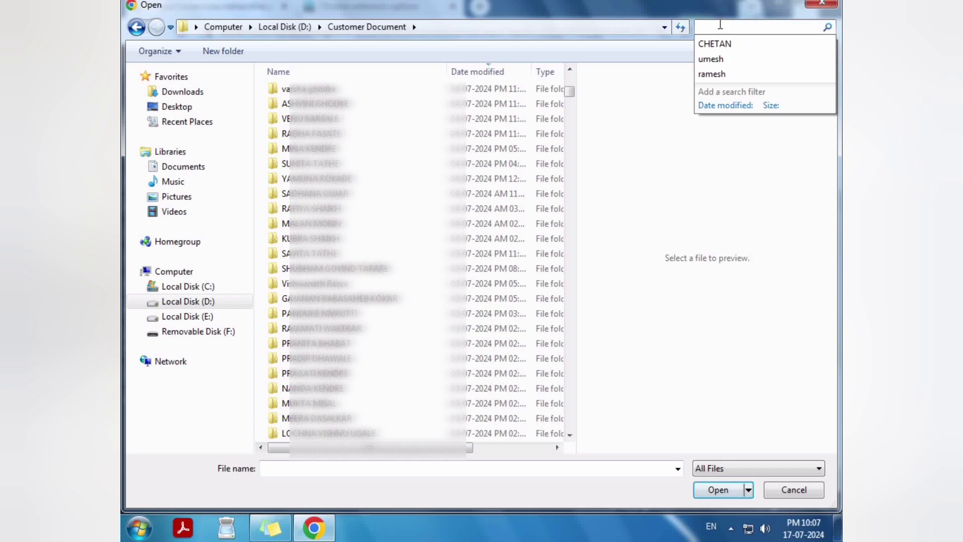
pyautogui.write('ASHUK')
pyautogui.press('BackSpace')
pyautogui.press('BackSpace')
pyautogui.press('BackSpace')
pyautogui.press('BackSpace')
pyautogui.press('BackSpace')
pyautogui.write('SHOK')
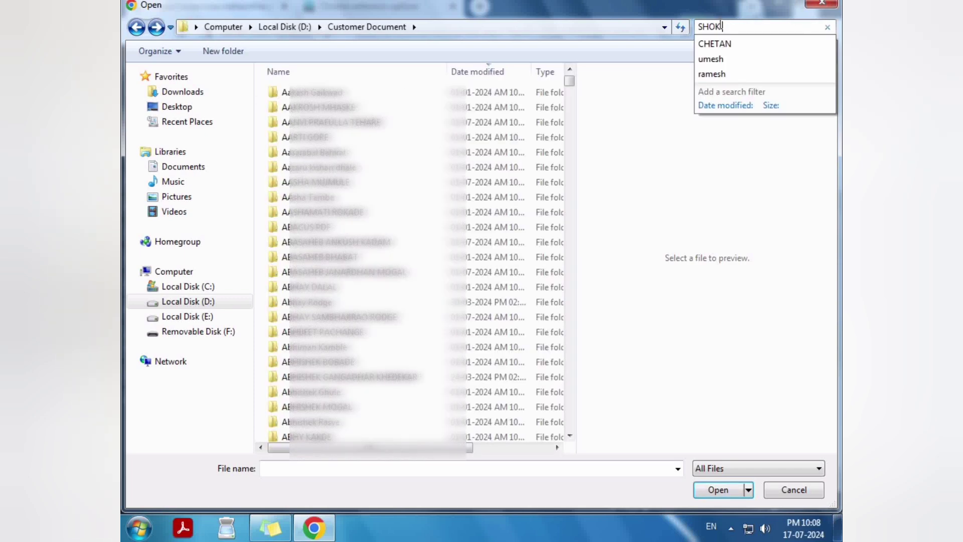
pyautogui.write('BHU')
pyautogui.doubleClick(301, 92)
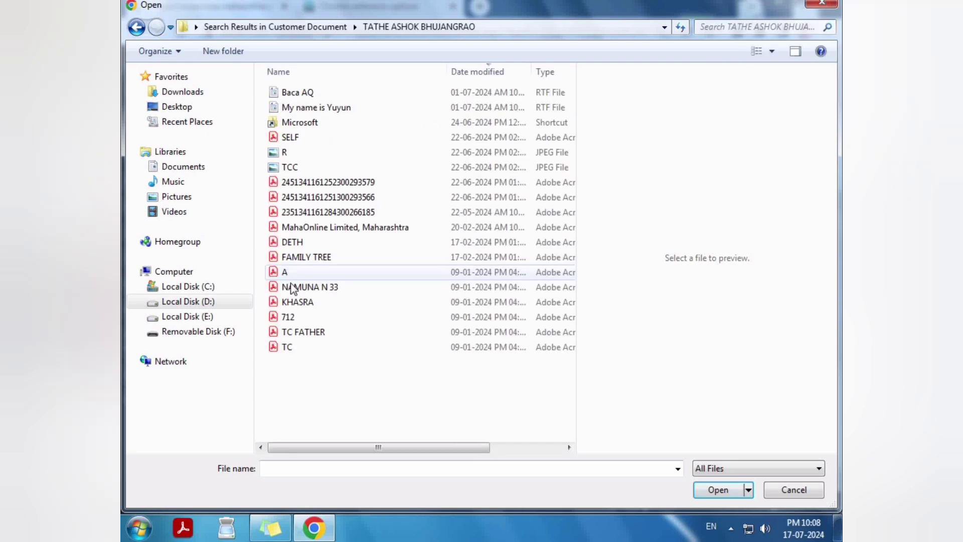
pyautogui.doubleClick(292, 350)
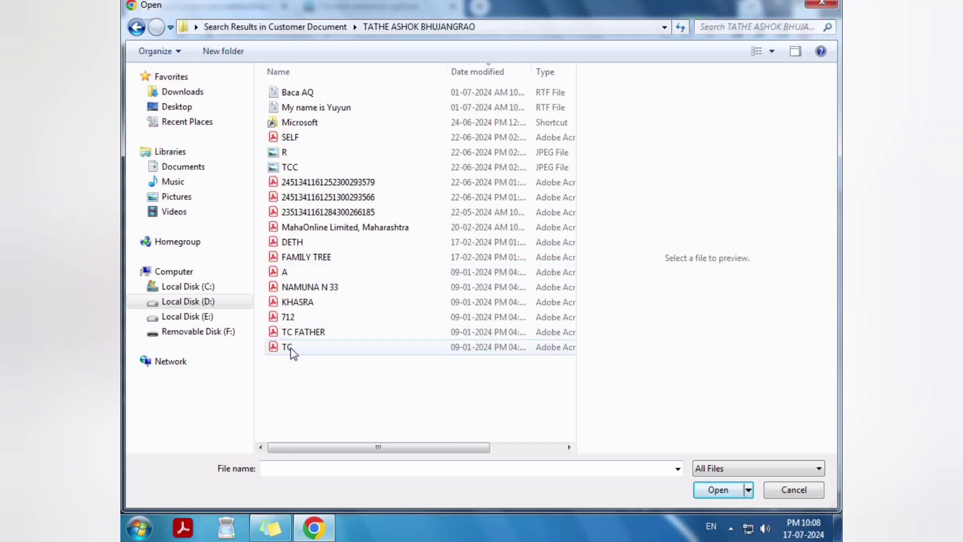
pyautogui.click(725, 492)
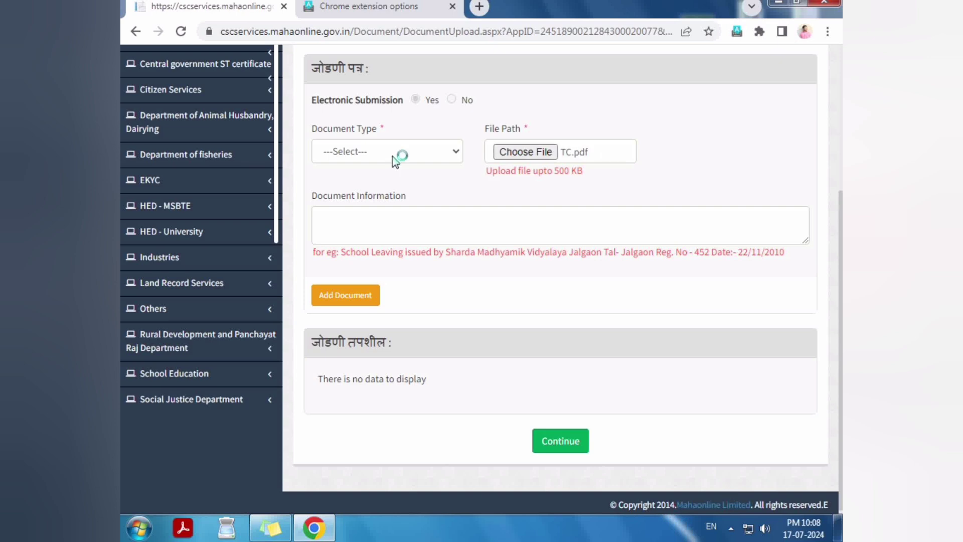
# Step: Add TC.pdf as a School Leaving Certificate and dismiss the success alert
pyautogui.click(394, 153)
pyautogui.press('s')
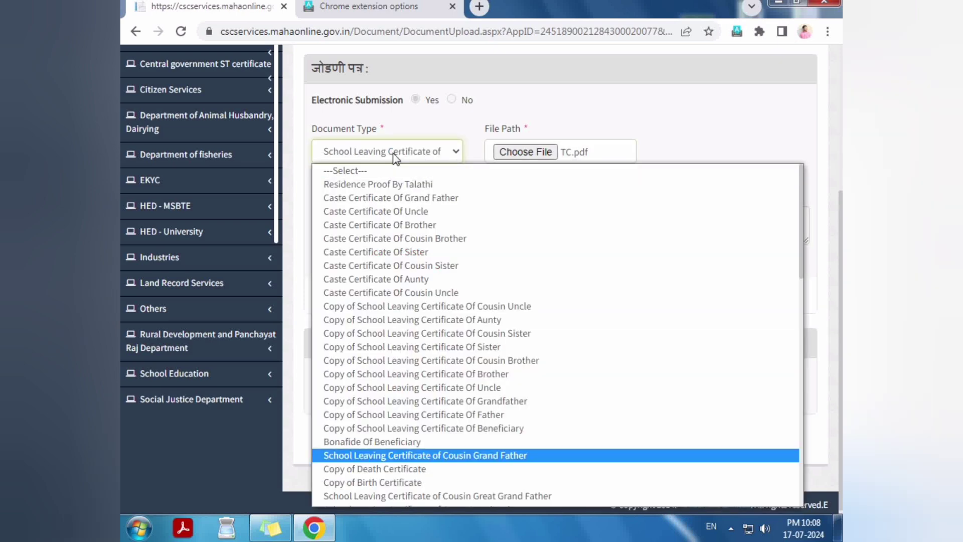
pyautogui.press('s')
pyautogui.press('s')
pyautogui.press('s')
pyautogui.press('s')
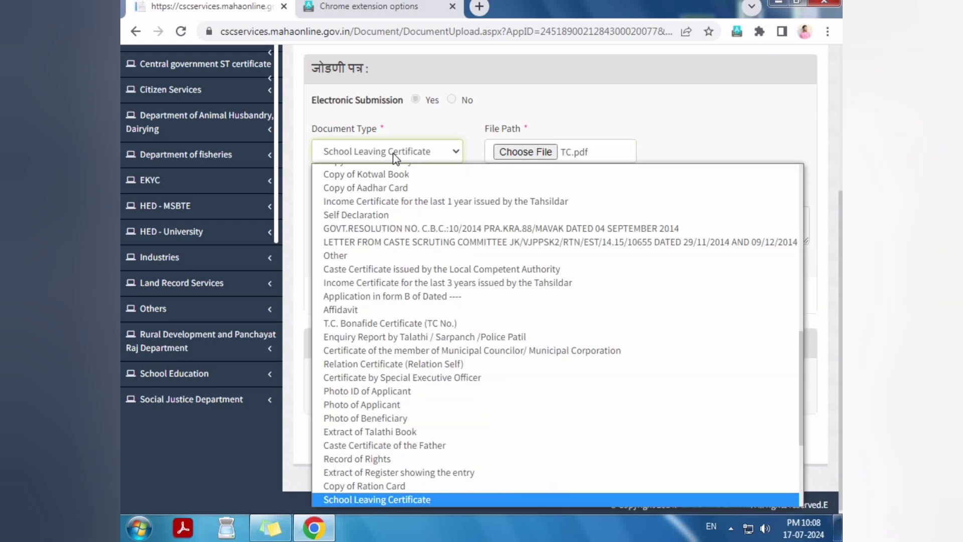
pyautogui.press('Return')
pyautogui.click(345, 297)
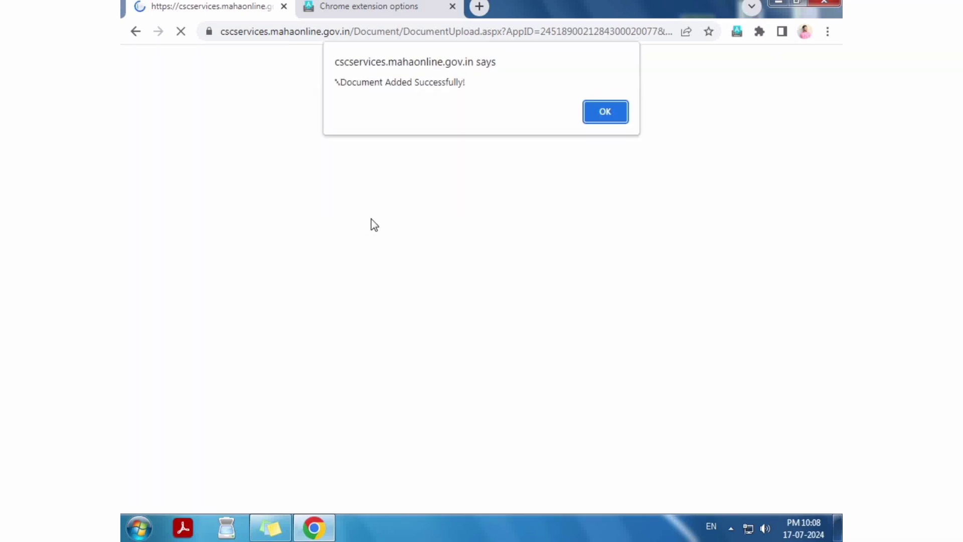
pyautogui.press('Return')
pyautogui.click(518, 367)
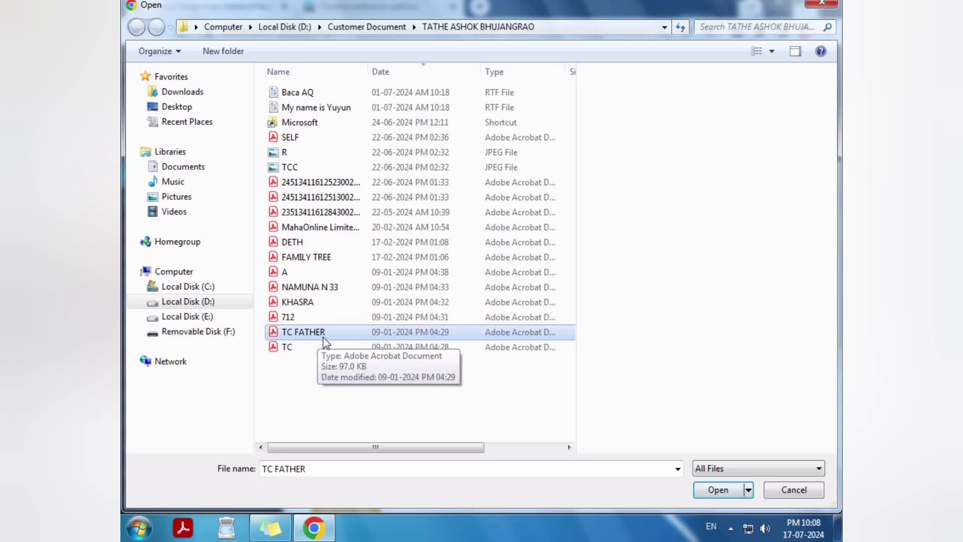
# Step: Attach TC FATHER.pdf as Copy of School Leaving Certificate Of Father
pyautogui.doubleClick(323, 337)
pyautogui.click(377, 366)
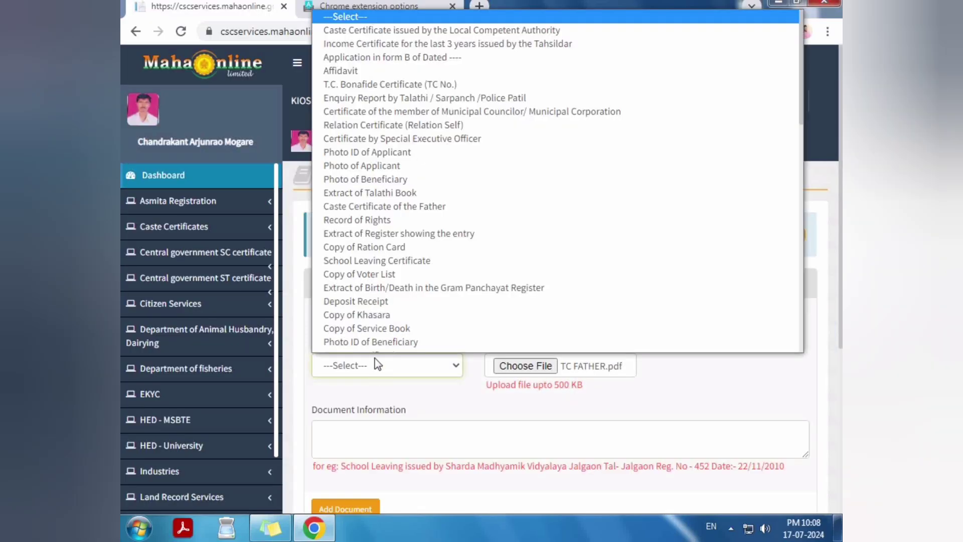
pyautogui.scroll(-6, 383, 216)
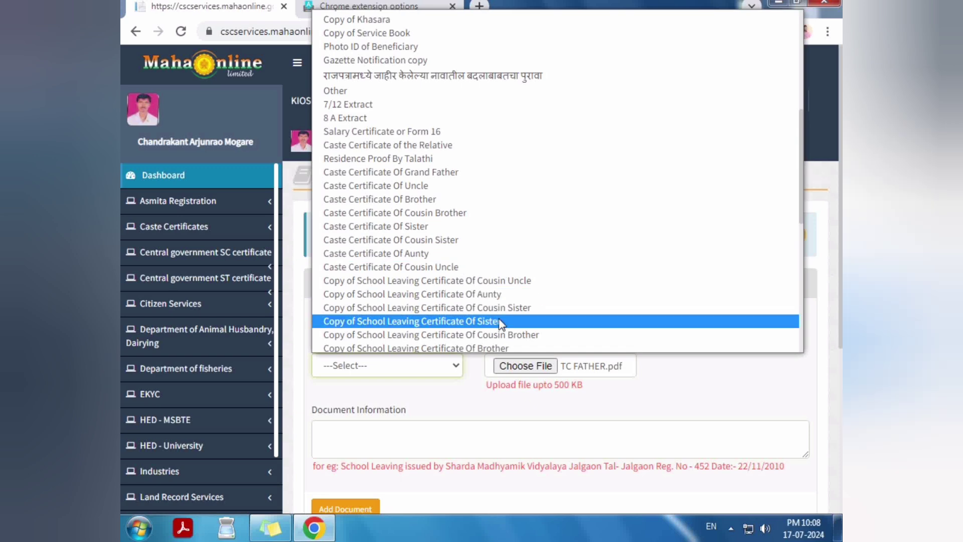
pyautogui.scroll(-3, 492, 275)
pyautogui.click(494, 247)
pyautogui.scroll(-3, 481, 274)
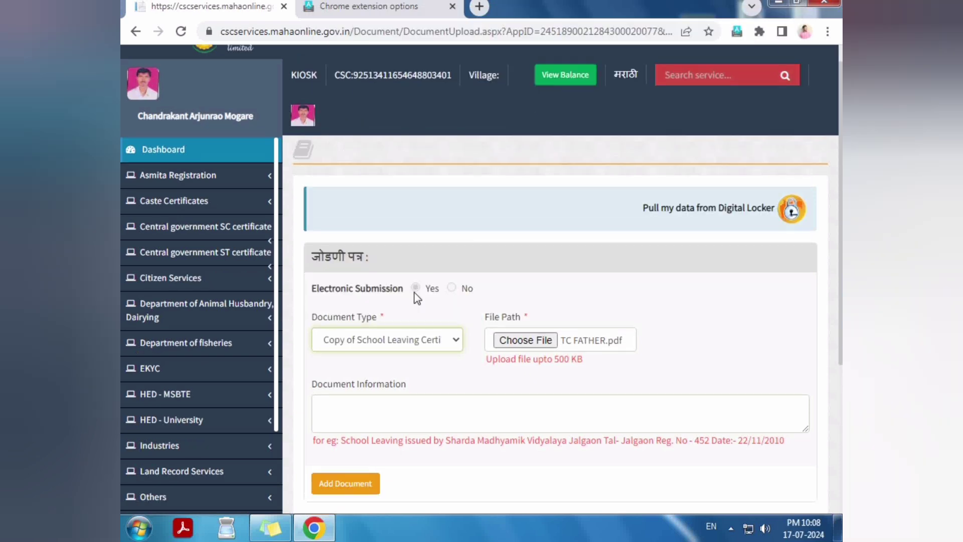
pyautogui.click(359, 366)
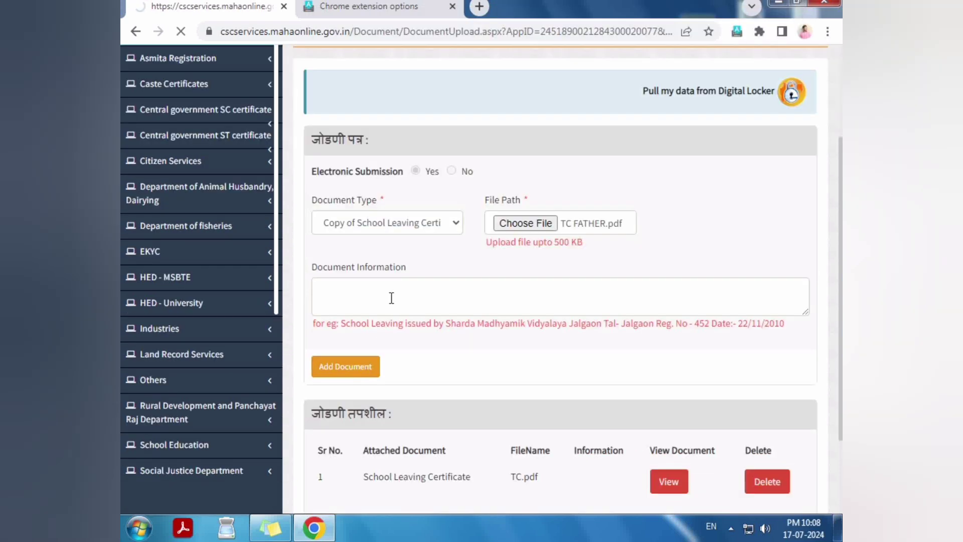
pyautogui.press('Return')
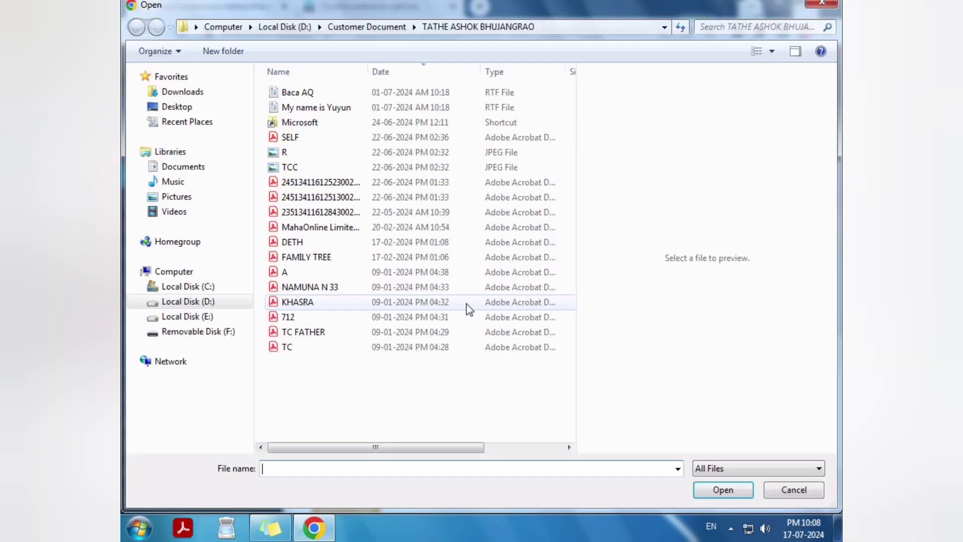
# Step: Attach 712.pdf as the 7/12 Extract and dismiss the confirmation
pyautogui.click(301, 319)
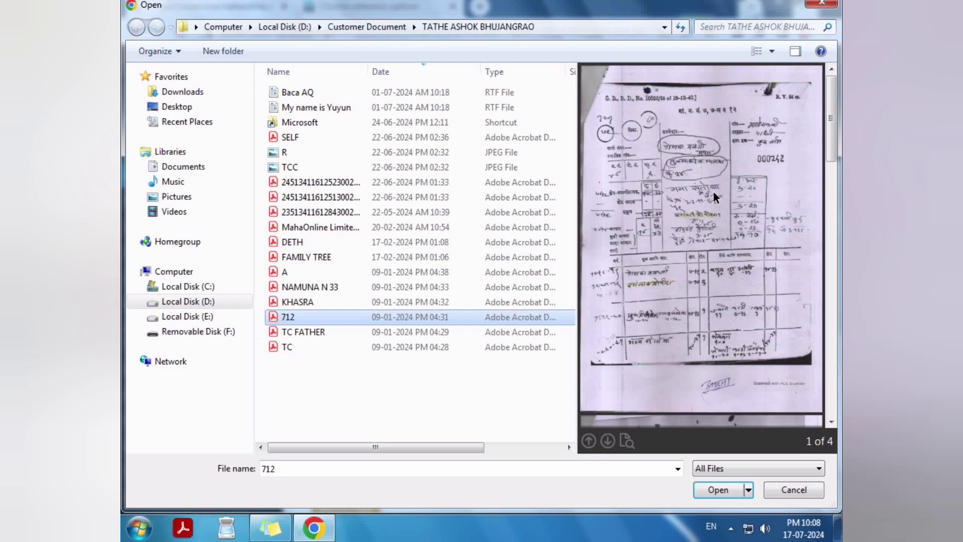
pyautogui.moveTo(835, 119)
pyautogui.mouseDown()
pyautogui.moveTo(832, 366)
pyautogui.moveTo(830, 101)
pyautogui.mouseUp()
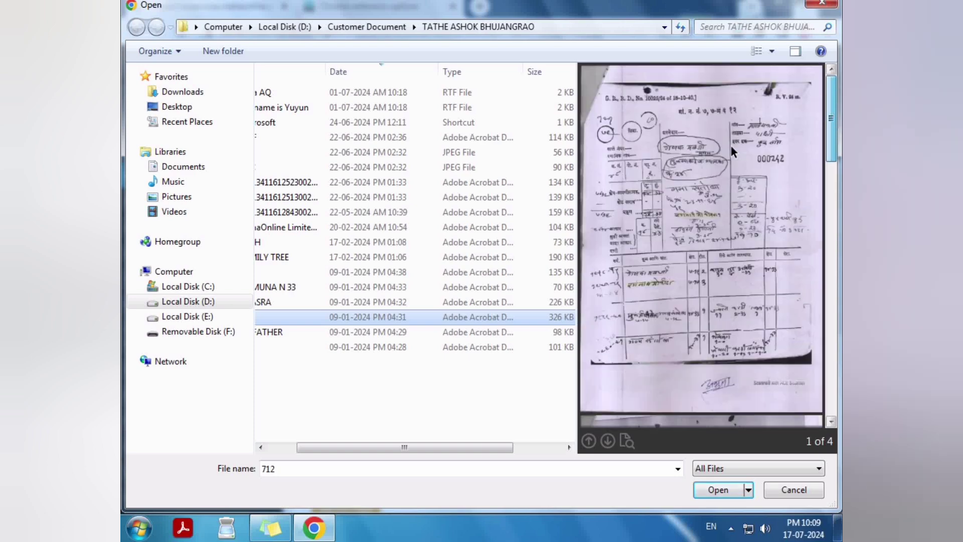
pyautogui.click(719, 491)
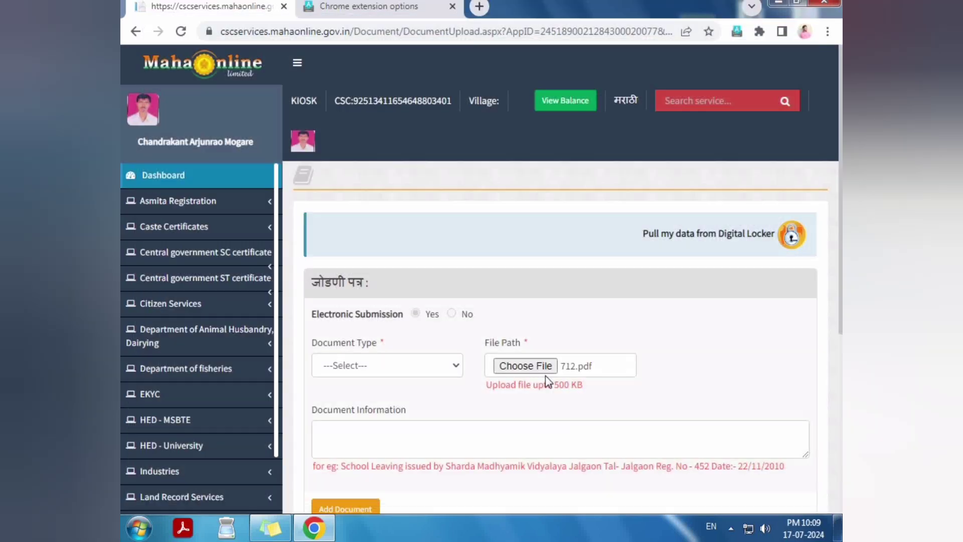
pyautogui.click(424, 369)
pyautogui.press('7')
pyautogui.press('Return')
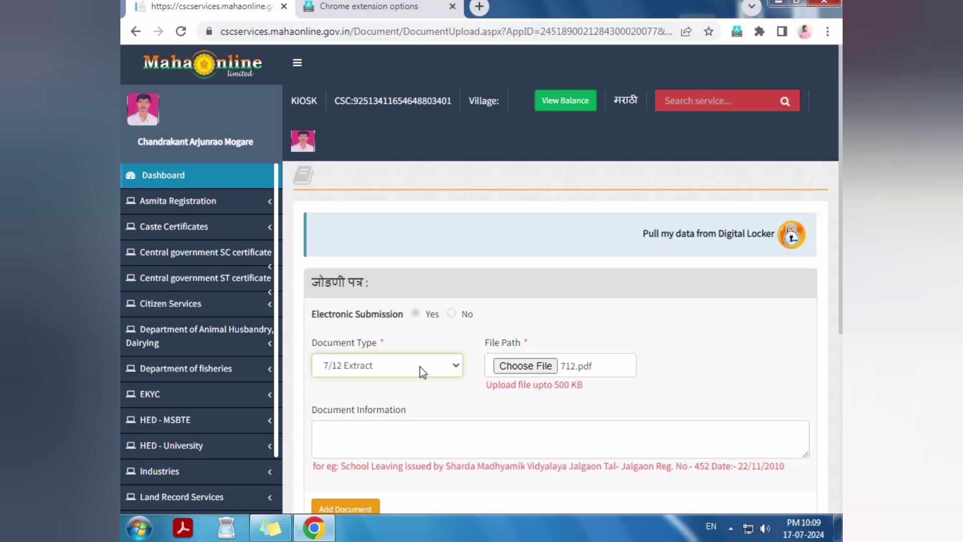
pyautogui.scroll(-4, 421, 370)
pyautogui.click(358, 299)
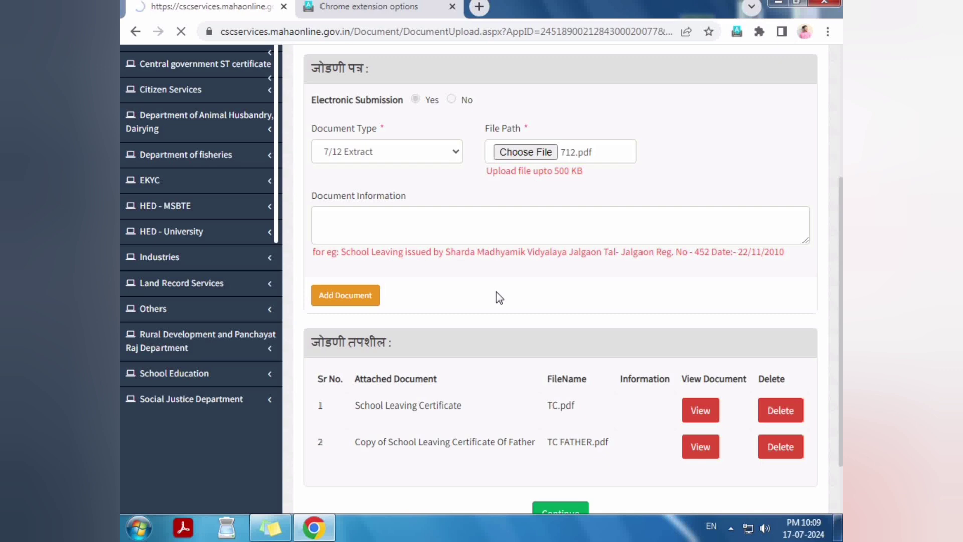
pyautogui.press('Return')
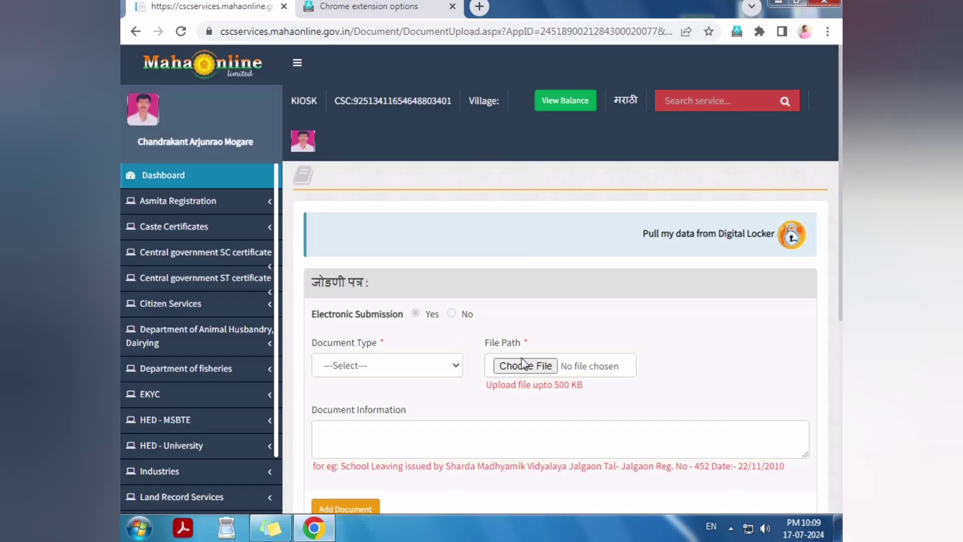
# Step: Choose KHASRA.pdf, add it as Copy of Khasara, and dismiss the confirmation
pyautogui.click(525, 368)
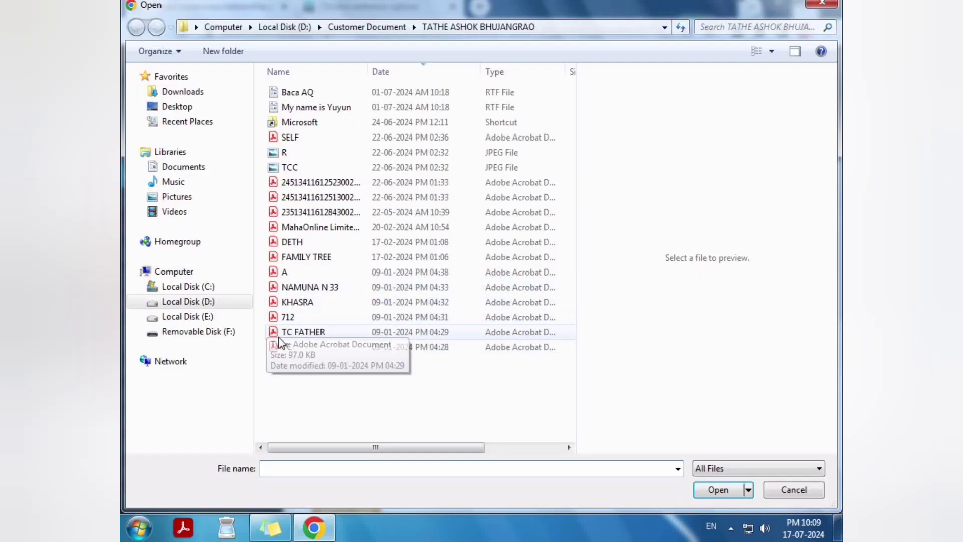
pyautogui.click(291, 302)
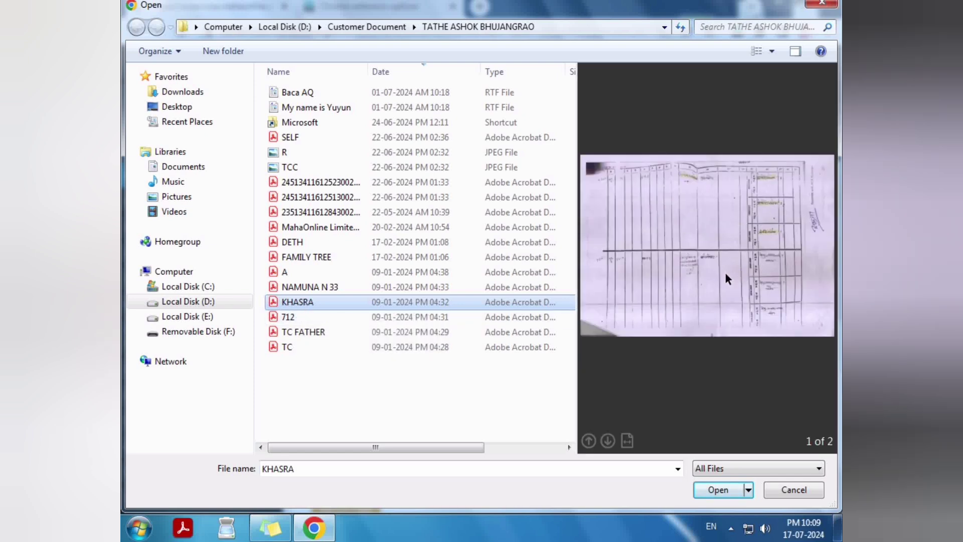
pyautogui.click(725, 490)
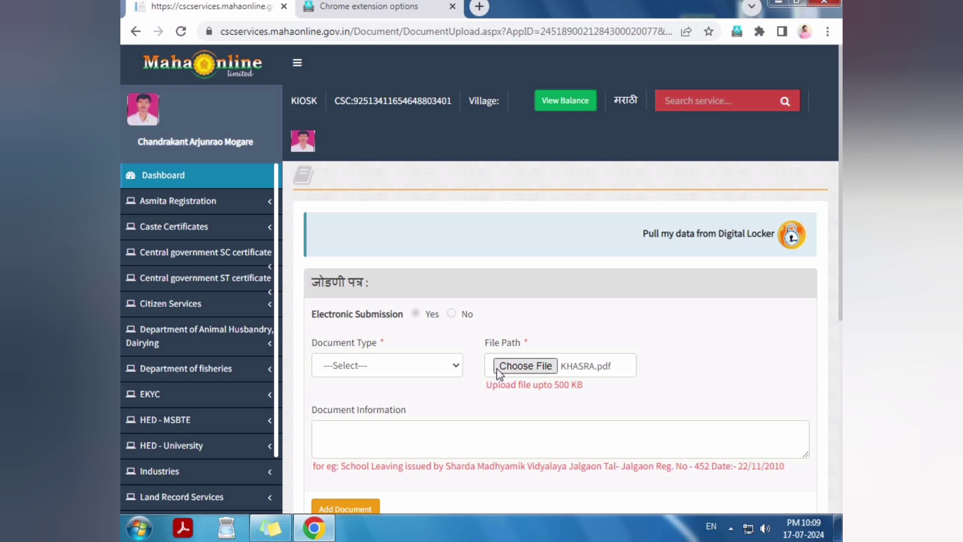
pyautogui.click(435, 364)
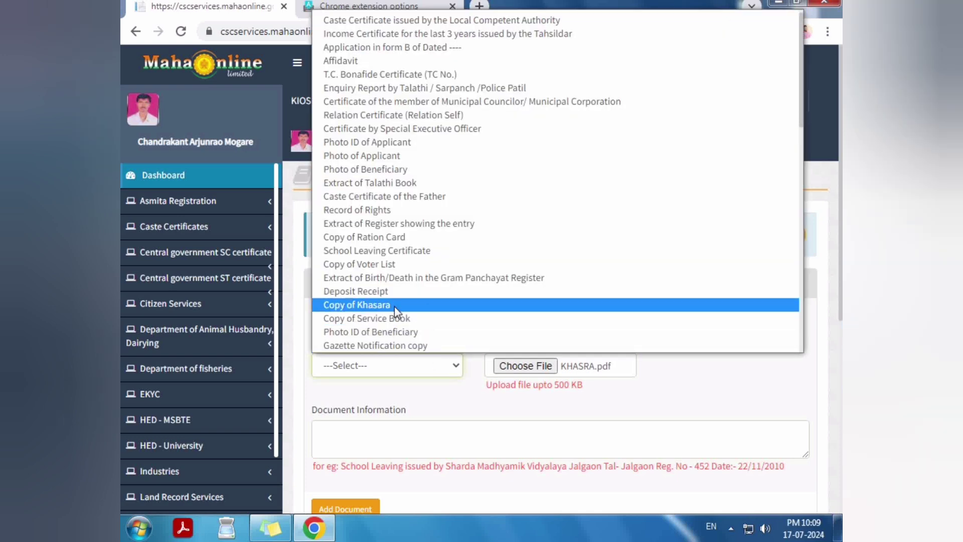
pyautogui.click(374, 305)
pyautogui.scroll(-3, 366, 338)
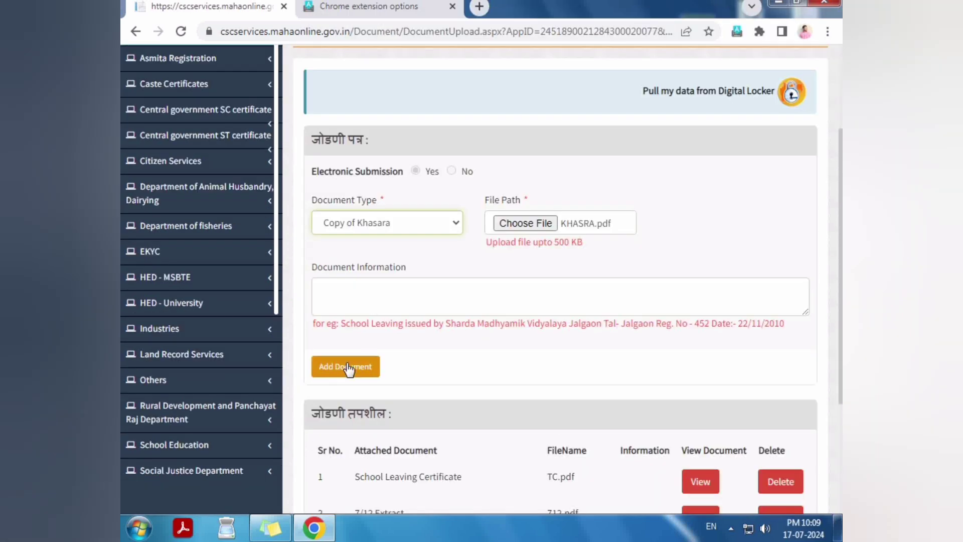
pyautogui.click(366, 365)
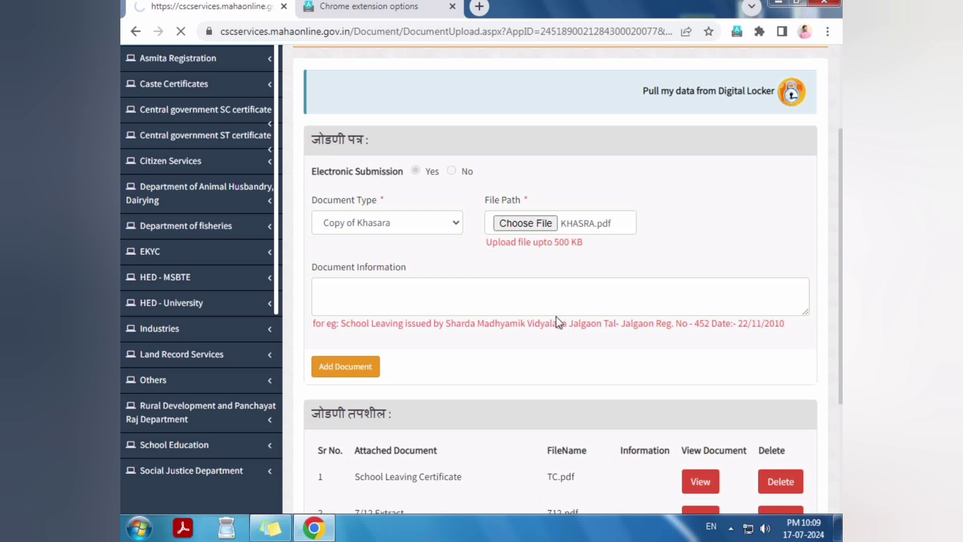
pyautogui.press('Return')
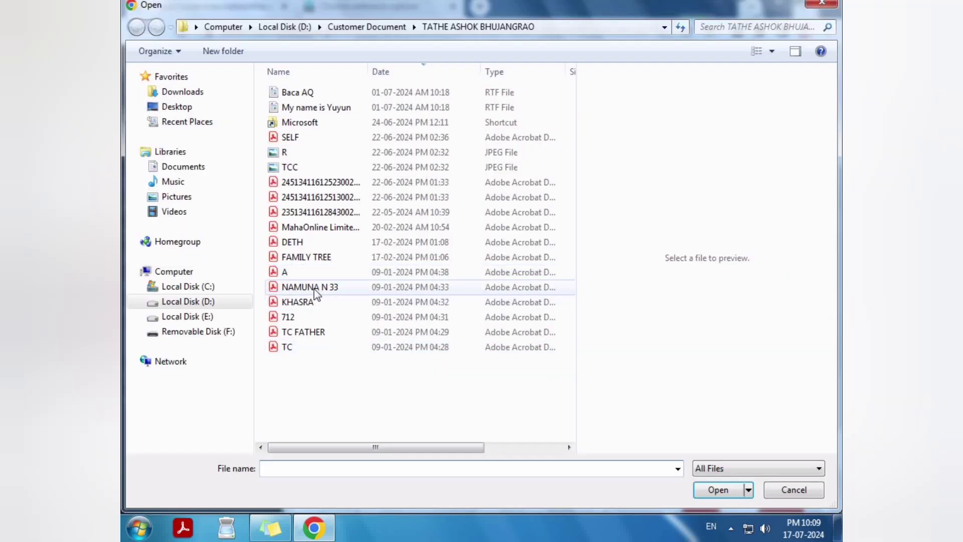
# Step: Pick the NAMUNA N 33 file and set its document type to Other
pyautogui.click(308, 289)
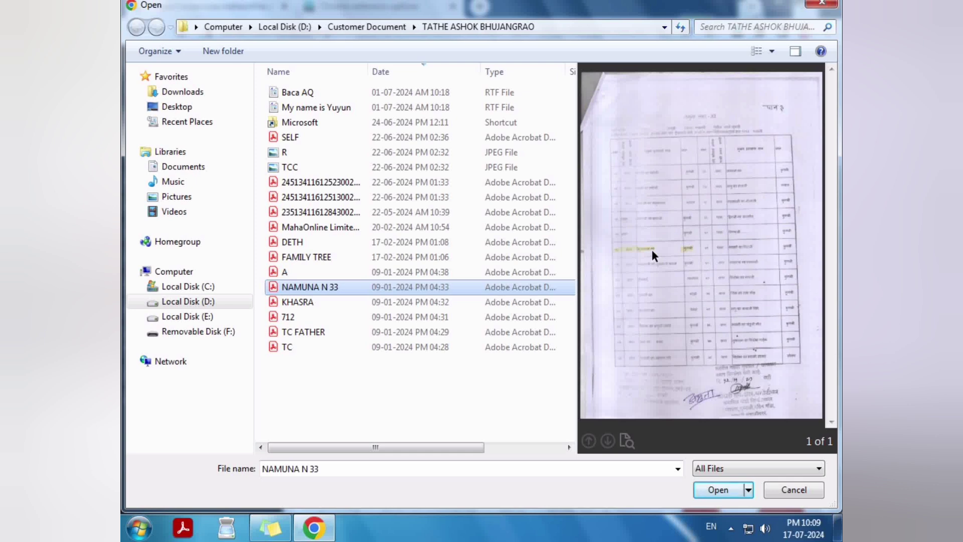
pyautogui.click(715, 490)
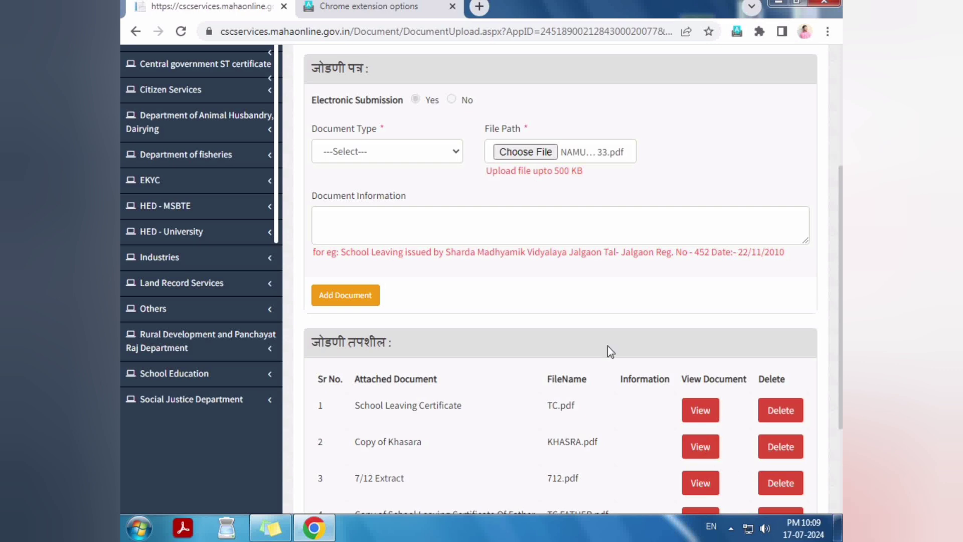
pyautogui.click(441, 154)
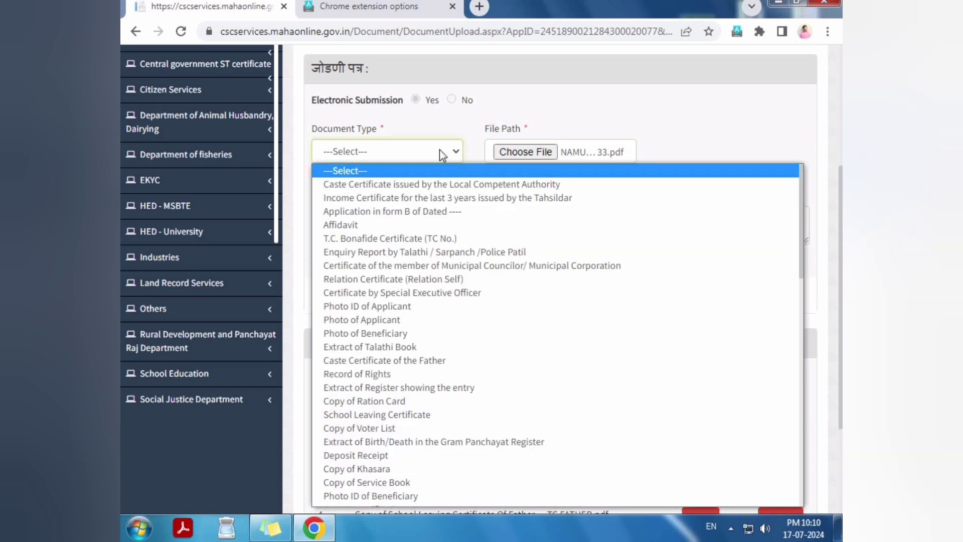
pyautogui.press('Down')
pyautogui.press('Down')
pyautogui.press('Down')
pyautogui.press('Down')
pyautogui.press('Down')
pyautogui.press('Down')
pyautogui.press('Down')
pyautogui.press('Down')
pyautogui.press('Down')
pyautogui.press('Down')
pyautogui.press('Down')
pyautogui.press('Down')
pyautogui.press('Down')
pyautogui.press('Down')
pyautogui.press('Down')
pyautogui.press('Down')
pyautogui.press('Down')
pyautogui.press('Down')
pyautogui.press('Down')
pyautogui.press('Down')
pyautogui.press('Down')
pyautogui.press('Down')
pyautogui.press('Down')
pyautogui.press('Down')
pyautogui.press('Down')
pyautogui.press('Down')
pyautogui.press('Down')
pyautogui.press('Down')
pyautogui.press('Down')
pyautogui.press('Down')
pyautogui.press('Down')
pyautogui.press('Down')
pyautogui.press('Down')
pyautogui.press('Down')
pyautogui.press('Down')
pyautogui.press('Down')
pyautogui.press('Down')
pyautogui.press('Down')
pyautogui.press('Down')
pyautogui.press('Down')
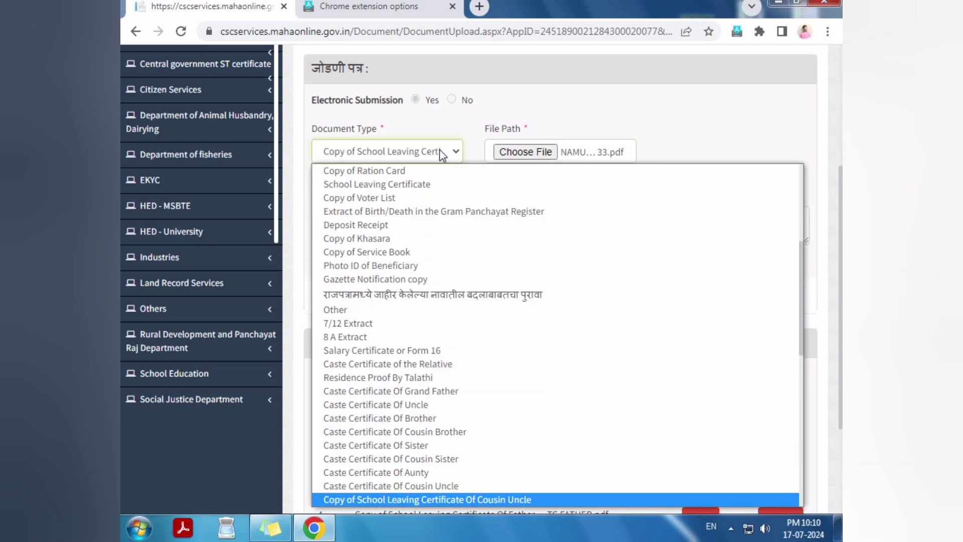
pyautogui.press('Return')
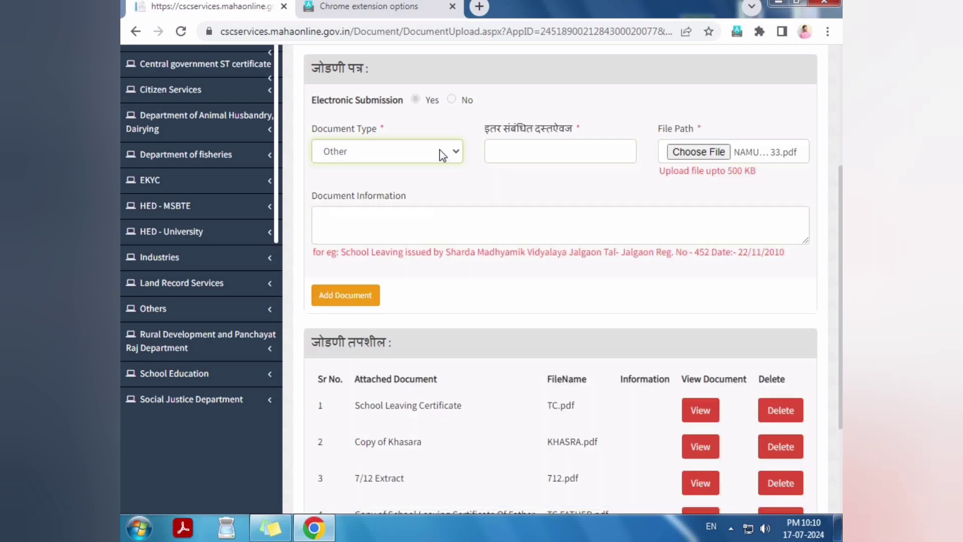
# Step: Name it 'NAMUNA N 33 OLD KUNBI RECORD', add it, and check the fifth listed document
pyautogui.press('Tab')
pyautogui.write('NAMUN')
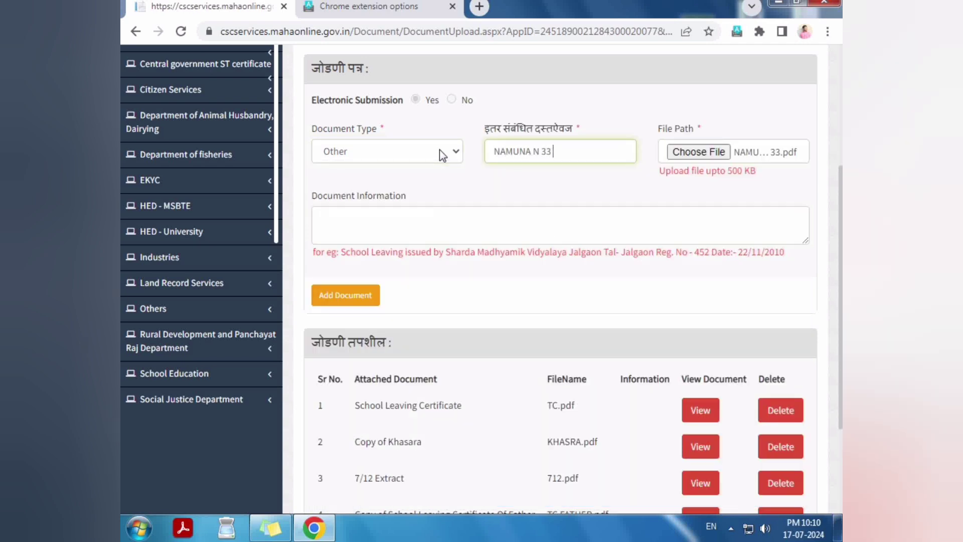
pyautogui.write('A N 33 OLD KUNBI NONDN')
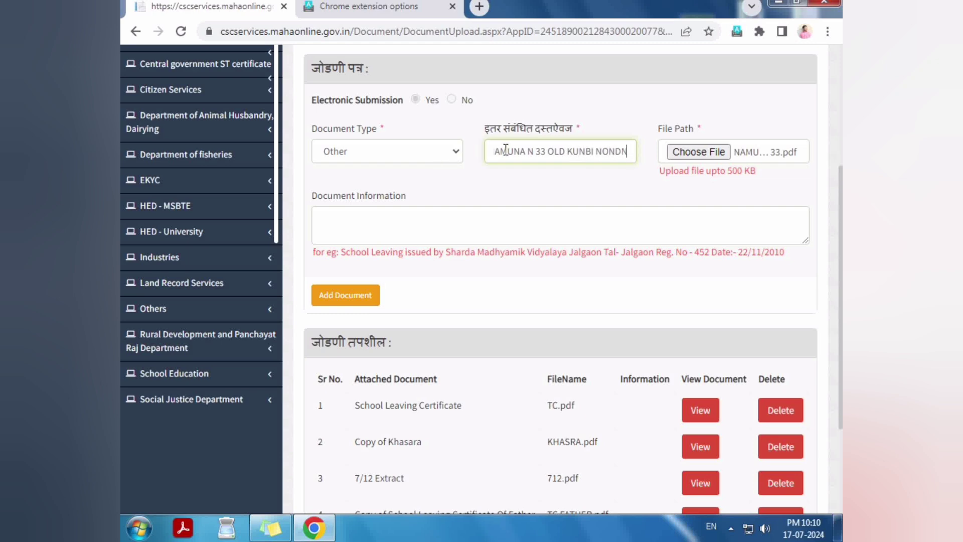
pyautogui.press('BackSpace')
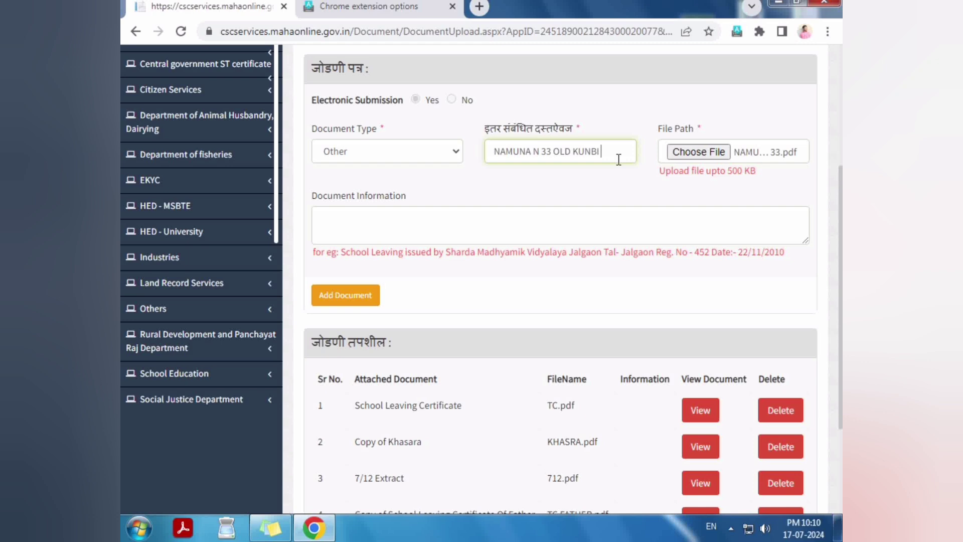
pyautogui.write('ORD')
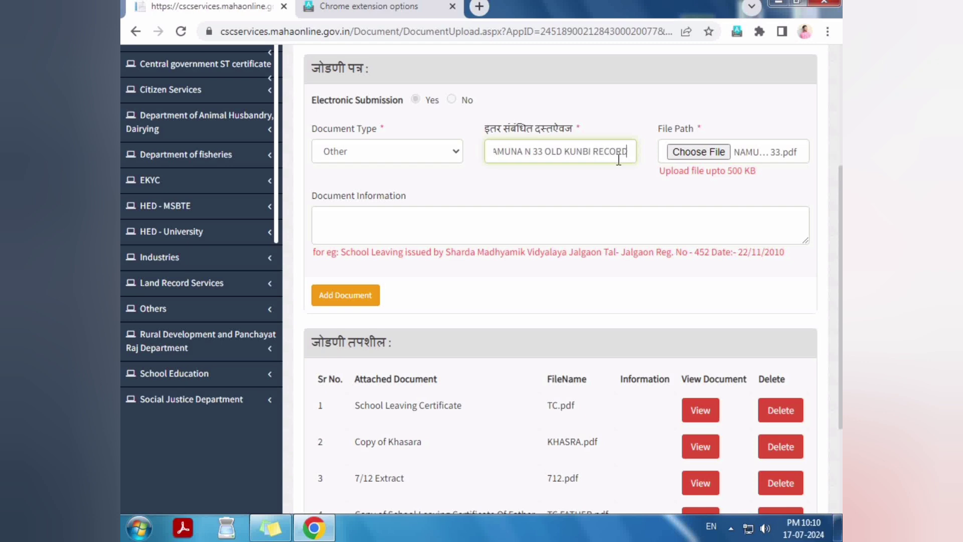
pyautogui.click(342, 297)
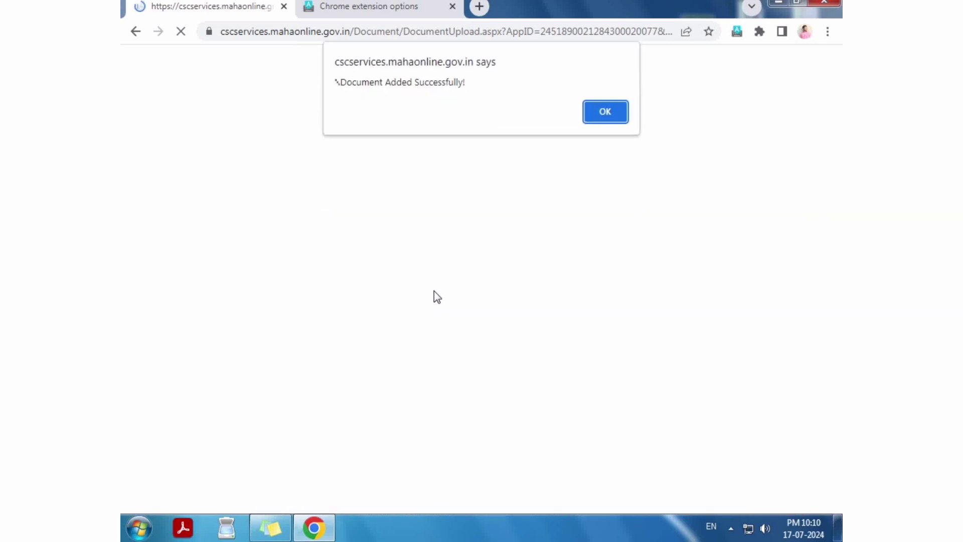
pyautogui.click(624, 116)
pyautogui.scroll(-8, 511, 266)
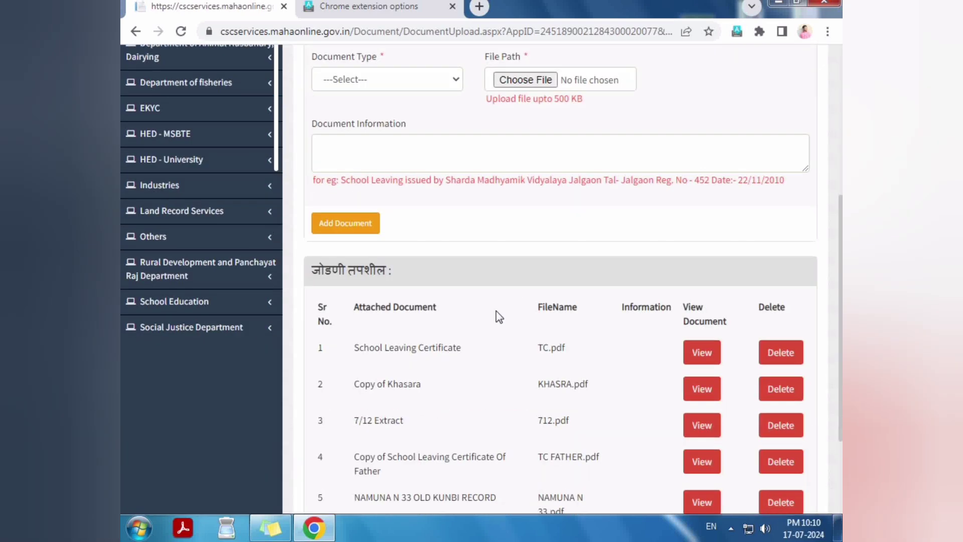
pyautogui.moveTo(354, 365); pyautogui.dragTo(503, 366)
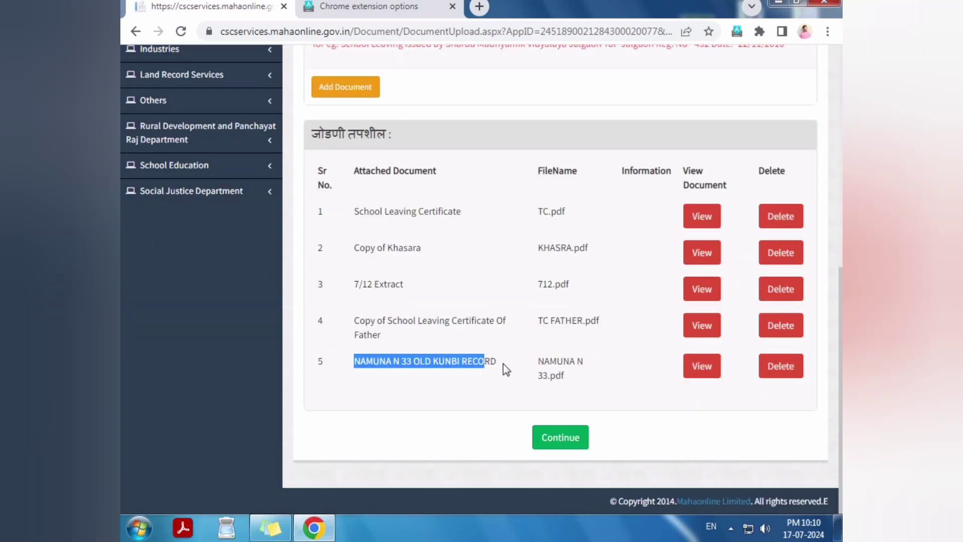
# Step: Attach file A.pdf from the applicant's folder to the upload form
pyautogui.click(572, 377)
pyautogui.scroll(3, 571, 376)
pyautogui.scroll(3, 572, 378)
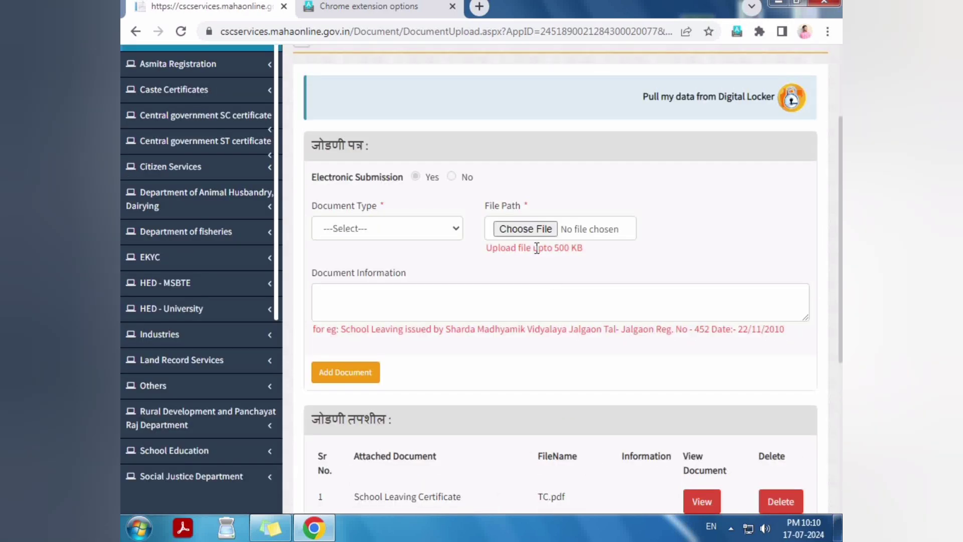
pyautogui.click(533, 230)
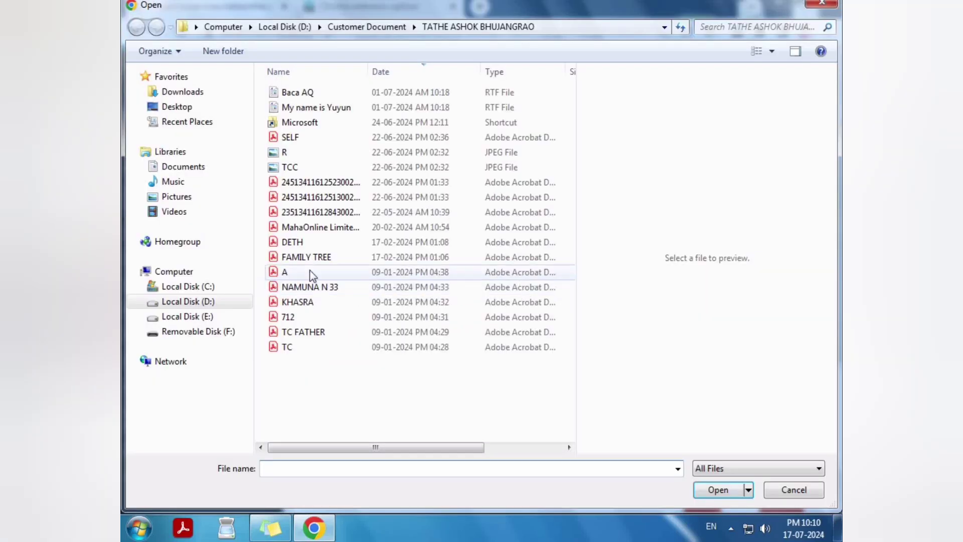
pyautogui.click(311, 271)
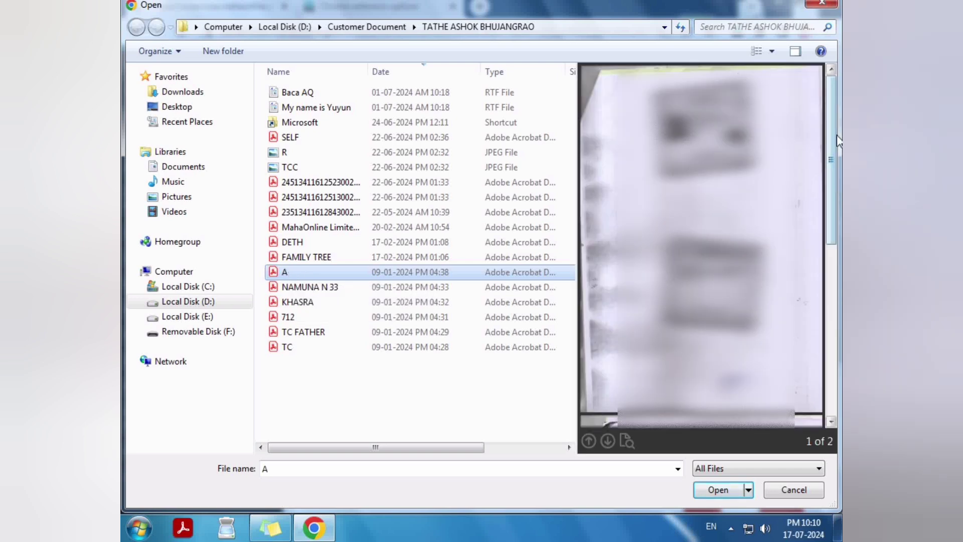
pyautogui.moveTo(832, 130); pyautogui.dragTo(833, 301)
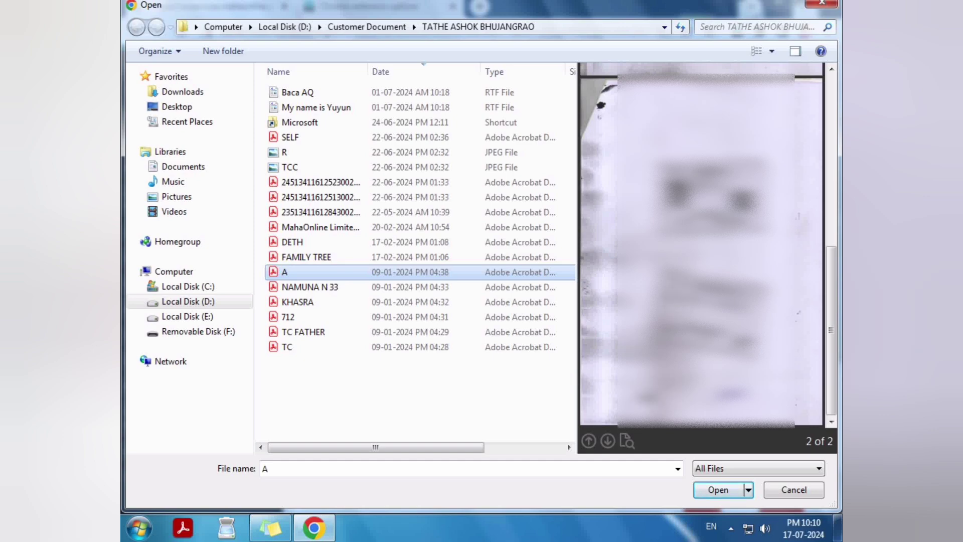
pyautogui.click(714, 490)
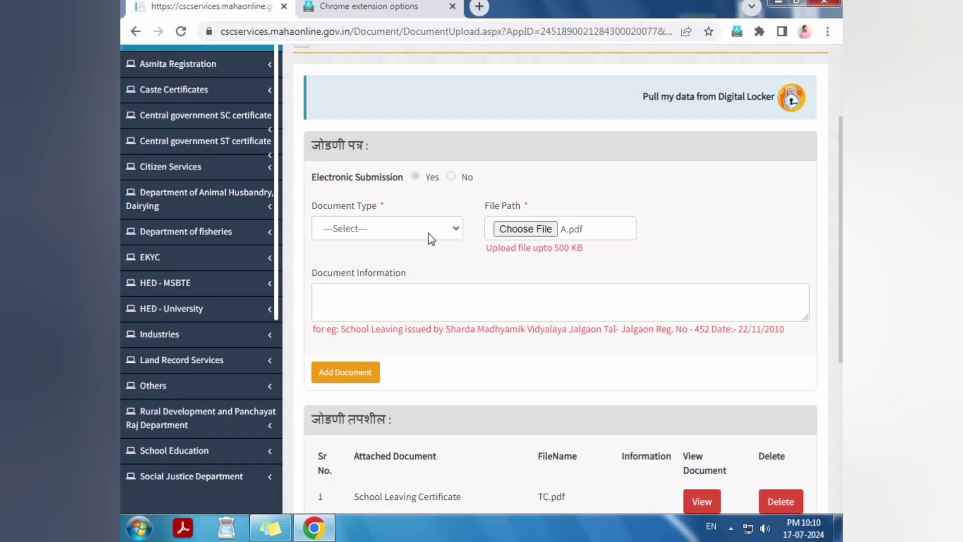
# Step: Add A.pdf as an Other document named 'OTHER DOCUMENT', then start the next attachment
pyautogui.click(428, 232)
pyautogui.press('o')
pyautogui.press('Return')
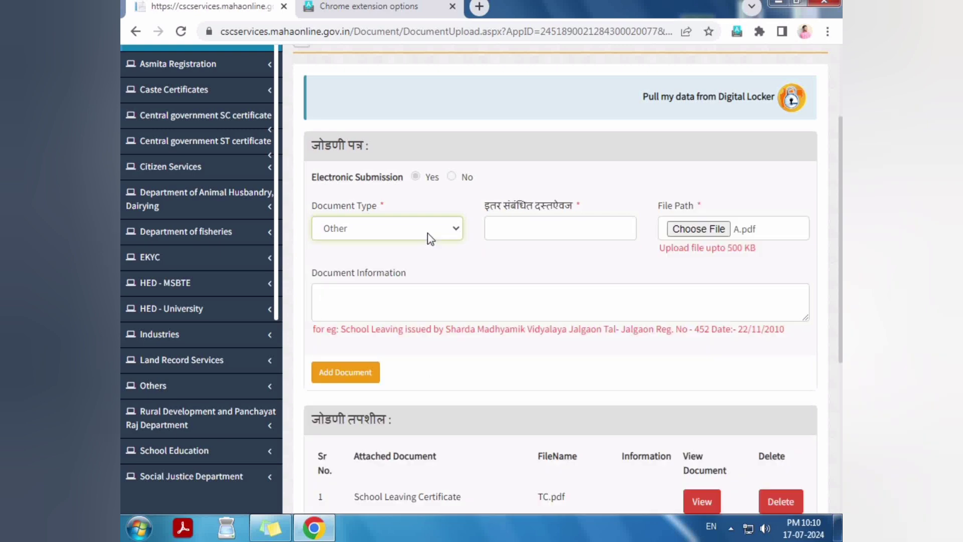
pyautogui.write('OTHER D')
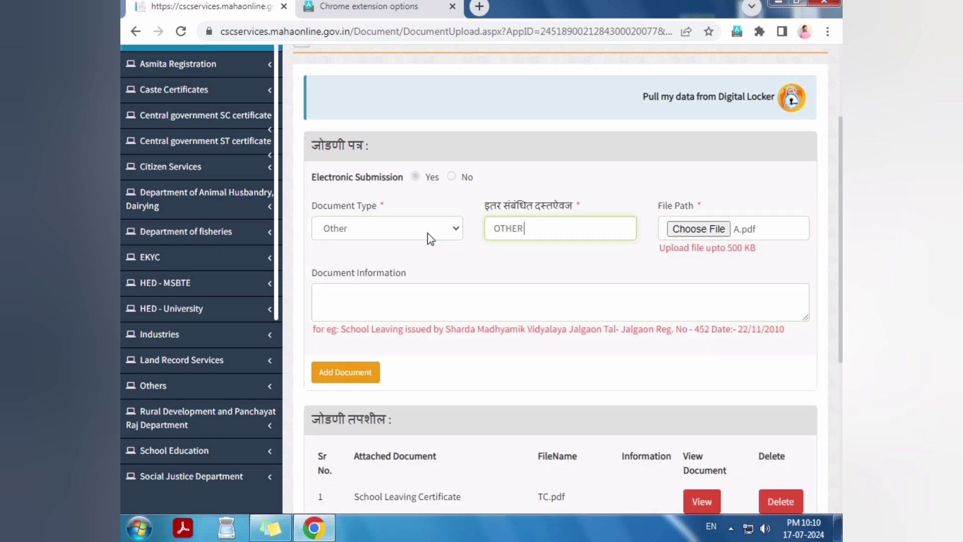
pyautogui.write('OCUMENT')
pyautogui.click(345, 372)
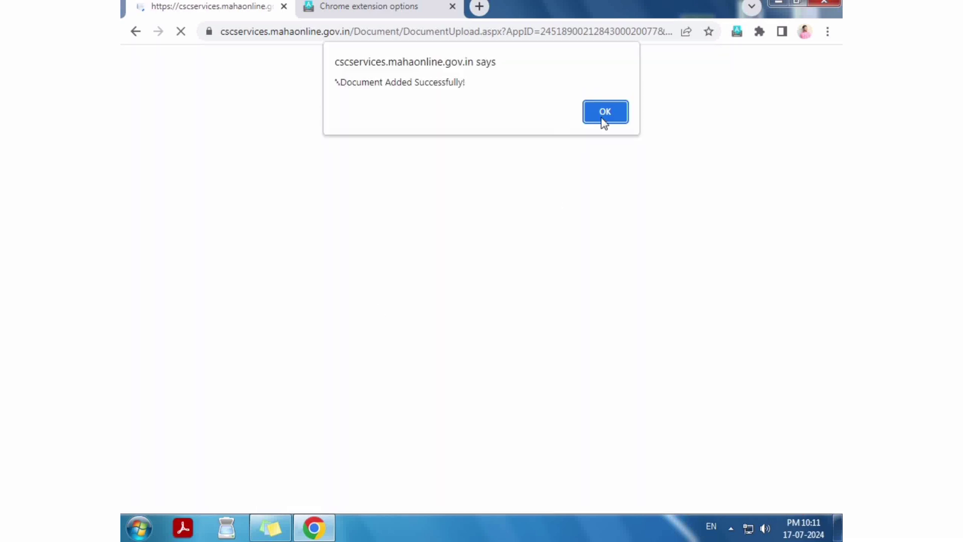
pyautogui.press('Return')
pyautogui.click(504, 370)
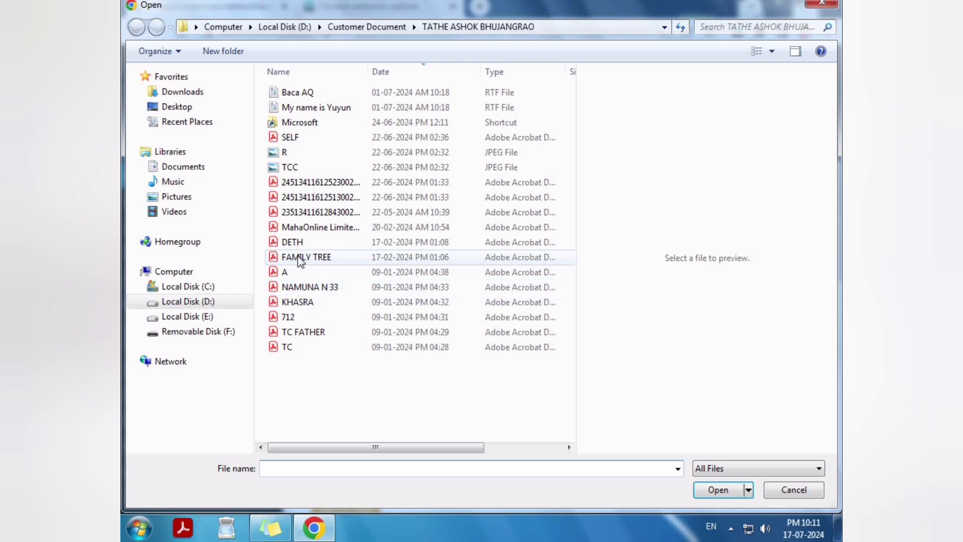
# Step: Attach FAMILY TREE.pdf as an Other document titled 'FAMILY TREE' and acknowledge the confirmation
pyautogui.click(300, 257)
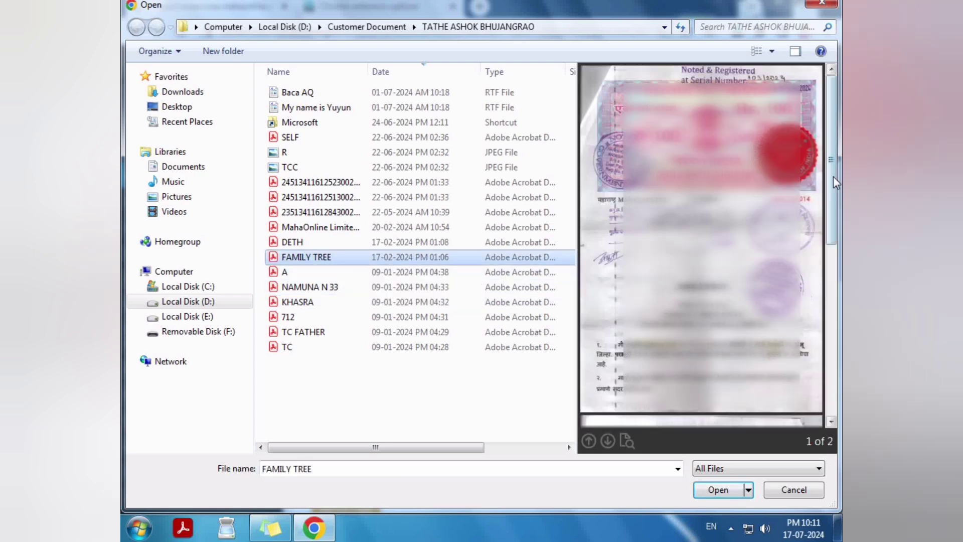
pyautogui.moveTo(831, 173); pyautogui.dragTo(828, 359)
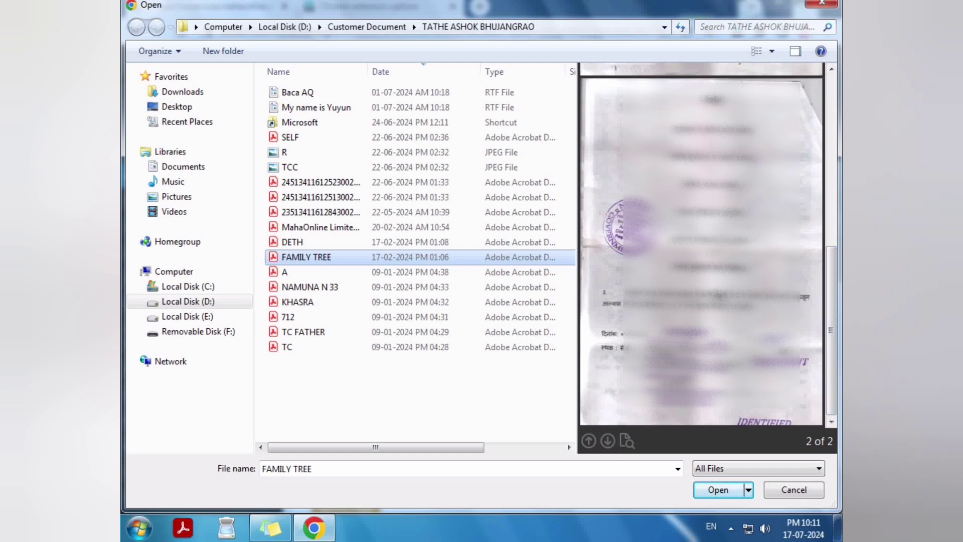
pyautogui.click(711, 492)
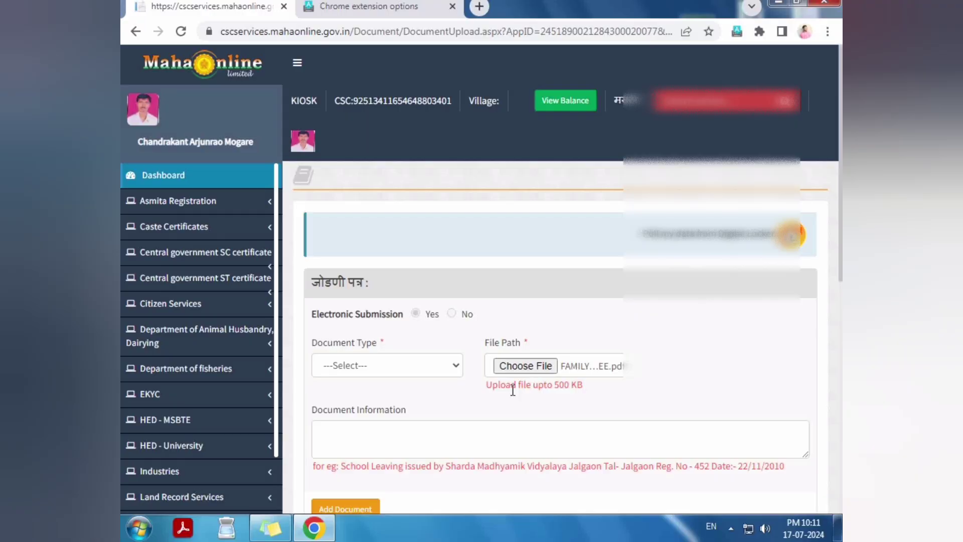
pyautogui.click(402, 371)
pyautogui.press('o')
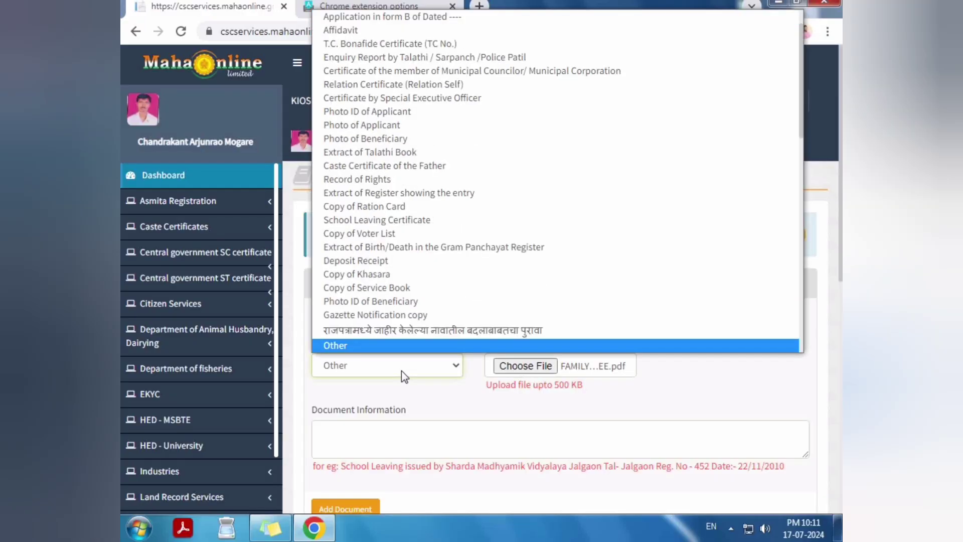
pyautogui.press('Return')
pyautogui.press('Tab')
pyautogui.write('F')
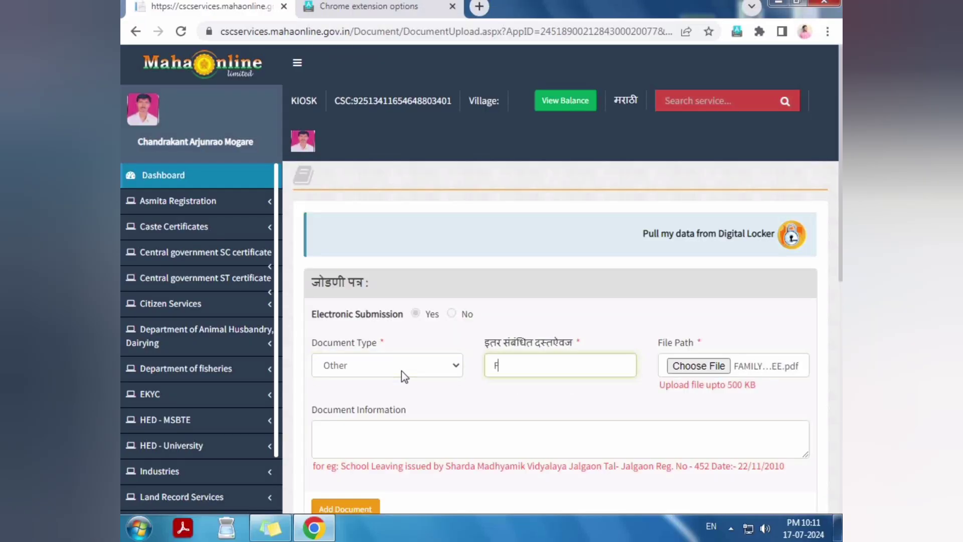
pyautogui.write('AMILY TREE')
pyautogui.scroll(-3, 413, 359)
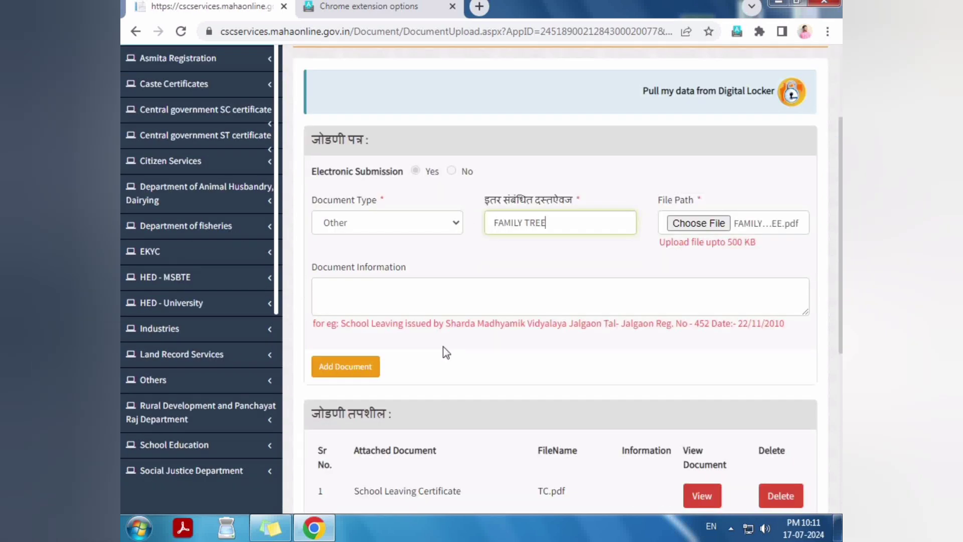
pyautogui.click(351, 370)
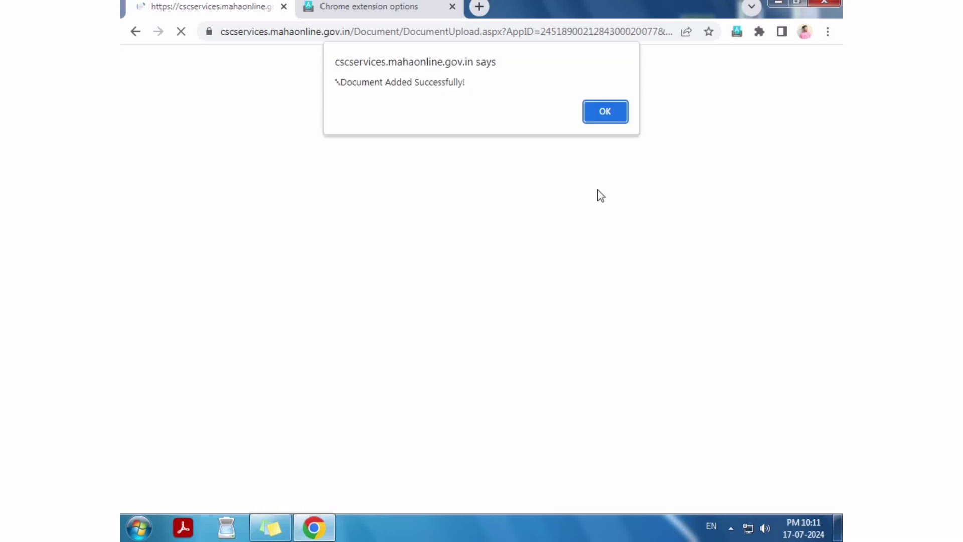
pyautogui.click(613, 118)
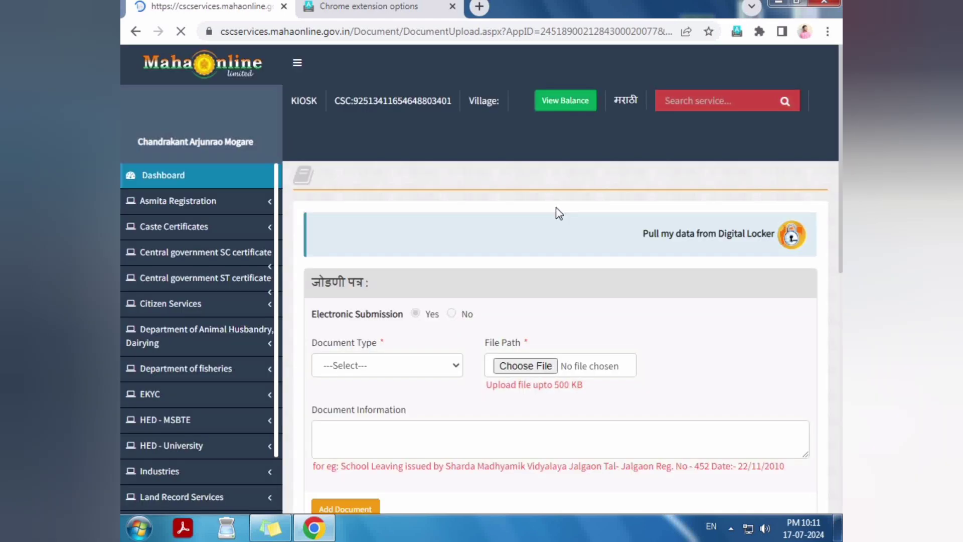
# Step: Attach DETH.pdf with Document Type 'Copy of Death Certificate' and dismiss the added notice
pyautogui.click(528, 369)
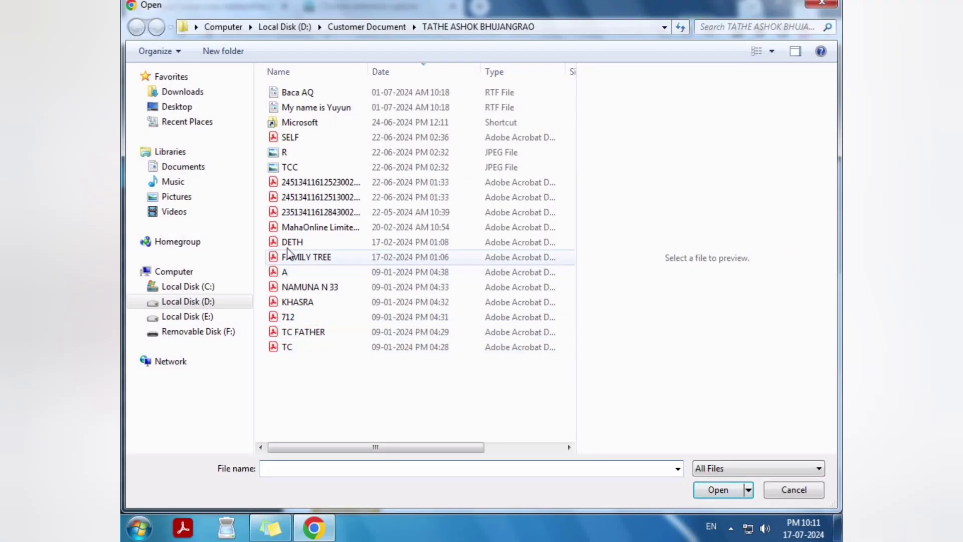
pyautogui.click(287, 245)
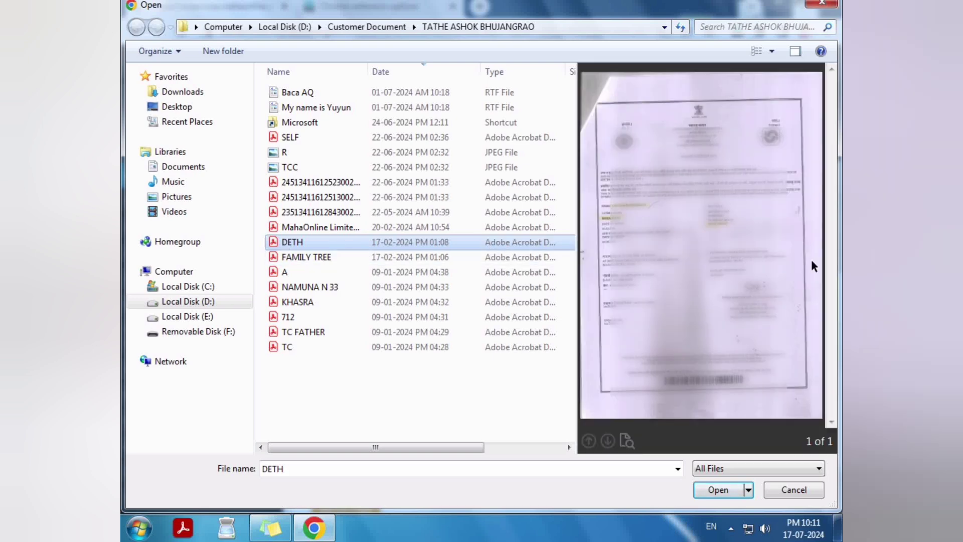
pyautogui.click(708, 494)
pyautogui.click(345, 361)
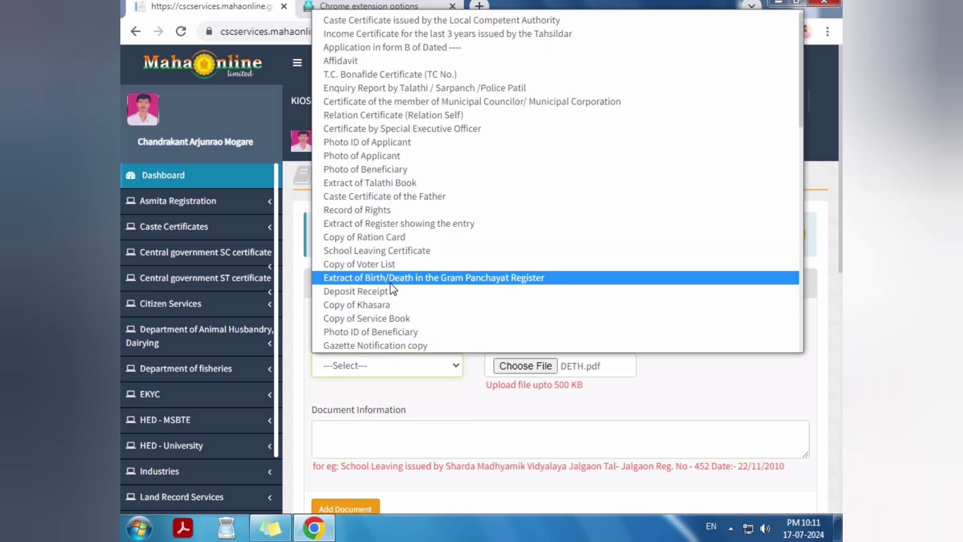
pyautogui.scroll(-10, 390, 289)
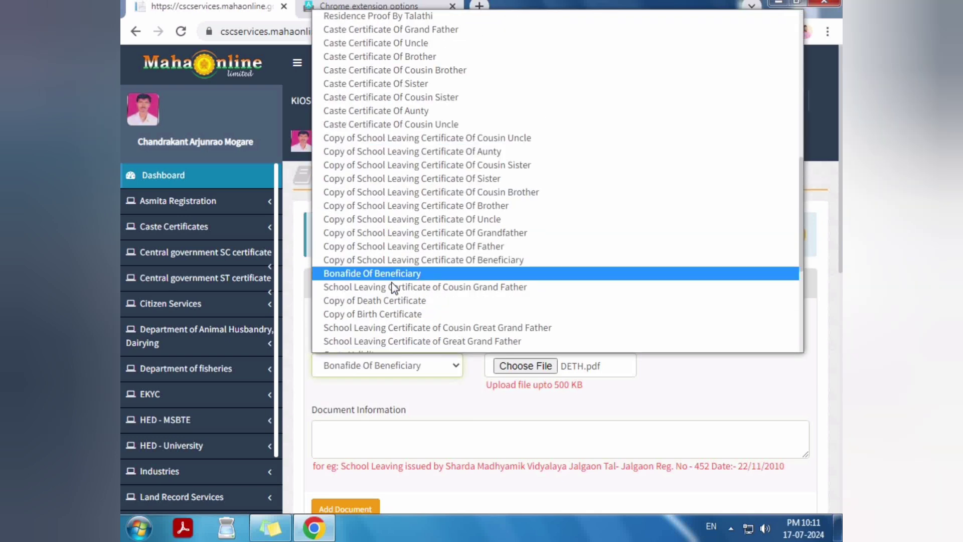
pyautogui.scroll(4, 394, 288)
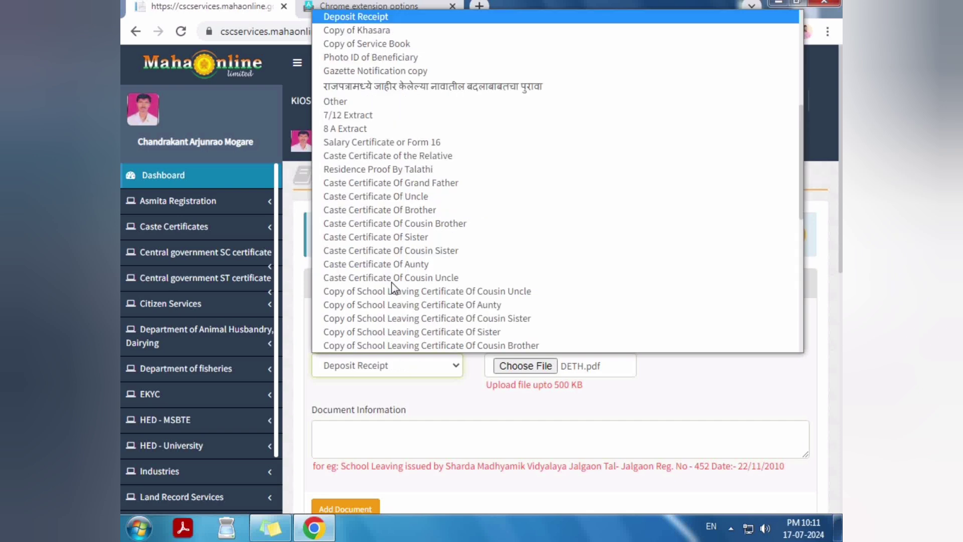
pyautogui.scroll(7, 402, 216)
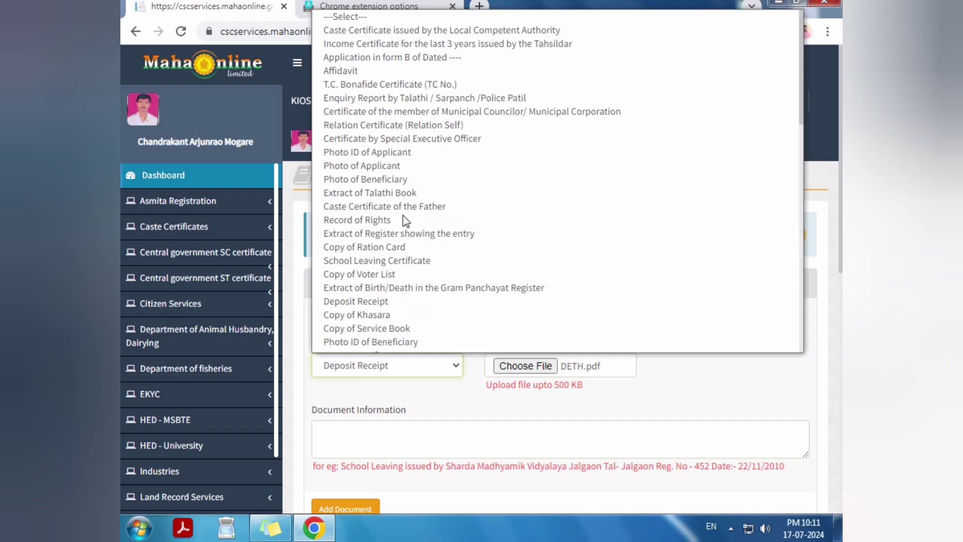
pyautogui.click(393, 245)
pyautogui.scroll(-5, 383, 257)
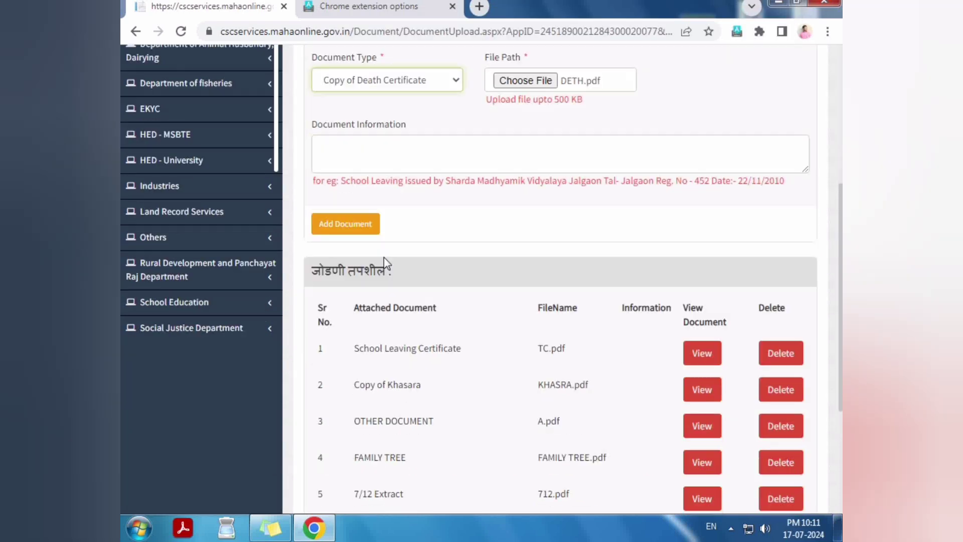
pyautogui.click(341, 226)
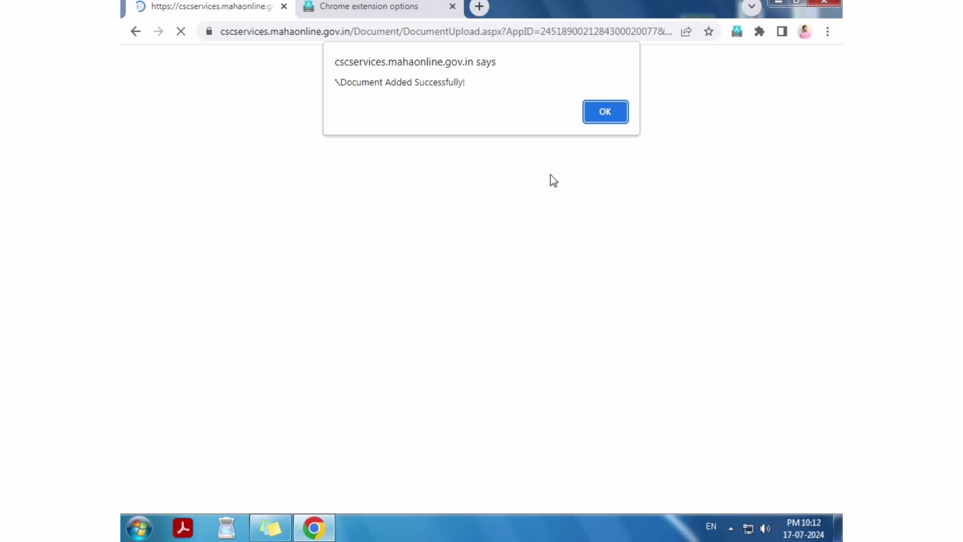
pyautogui.press('Return')
pyautogui.click(523, 365)
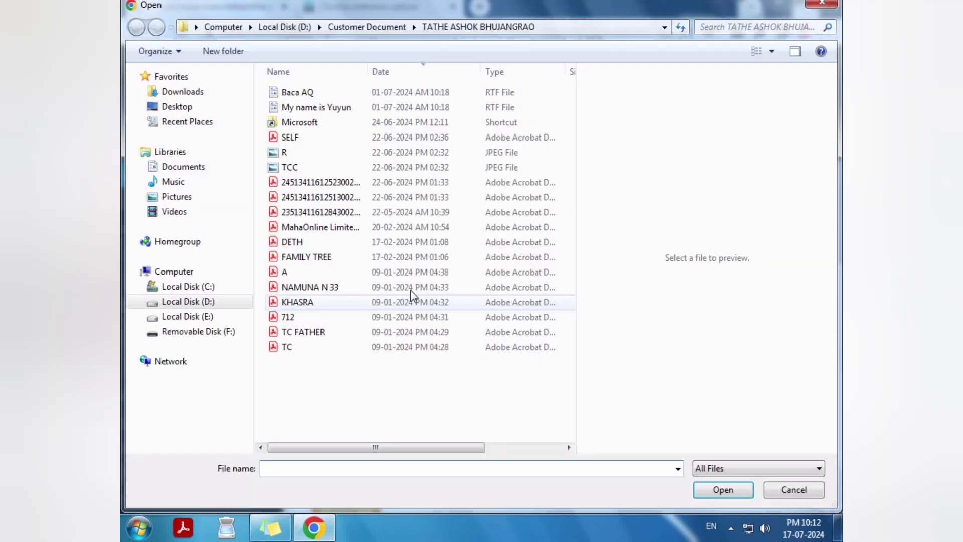
pyautogui.click(333, 230)
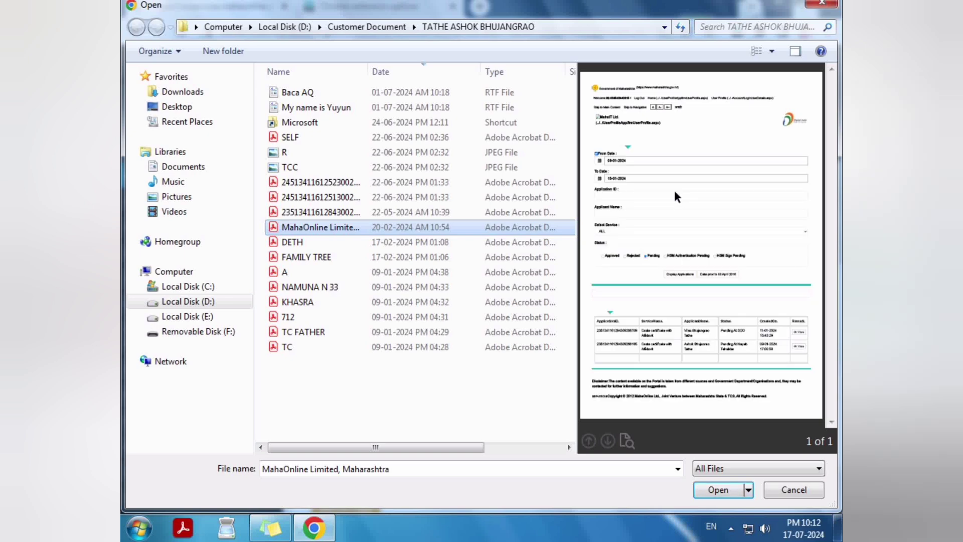
pyautogui.click(317, 203)
pyautogui.click(316, 213)
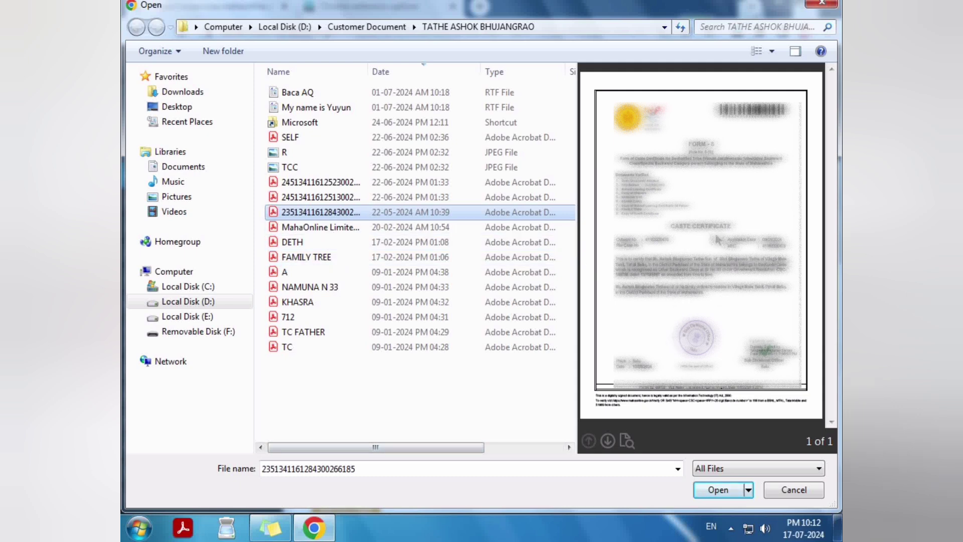
pyautogui.click(718, 490)
pyautogui.click(432, 366)
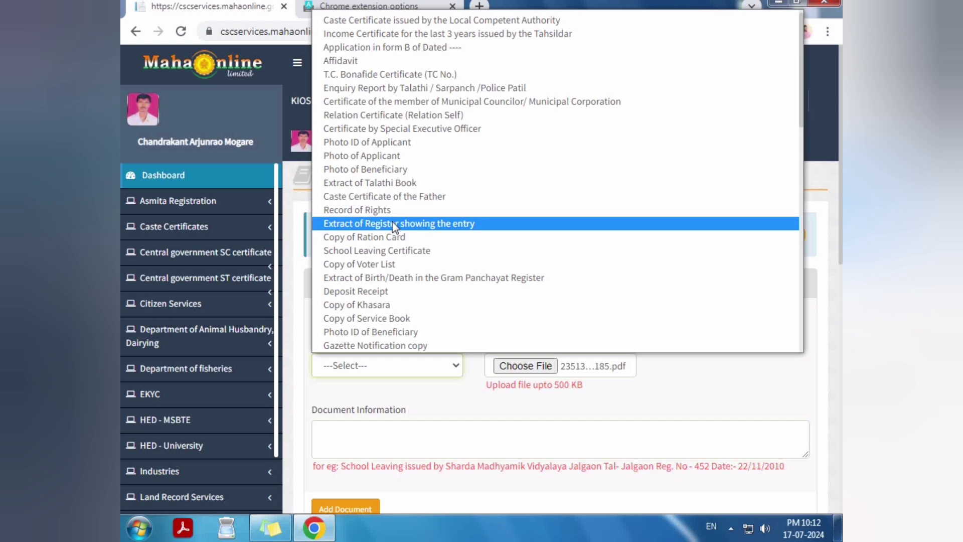
pyautogui.scroll(1, 393, 222)
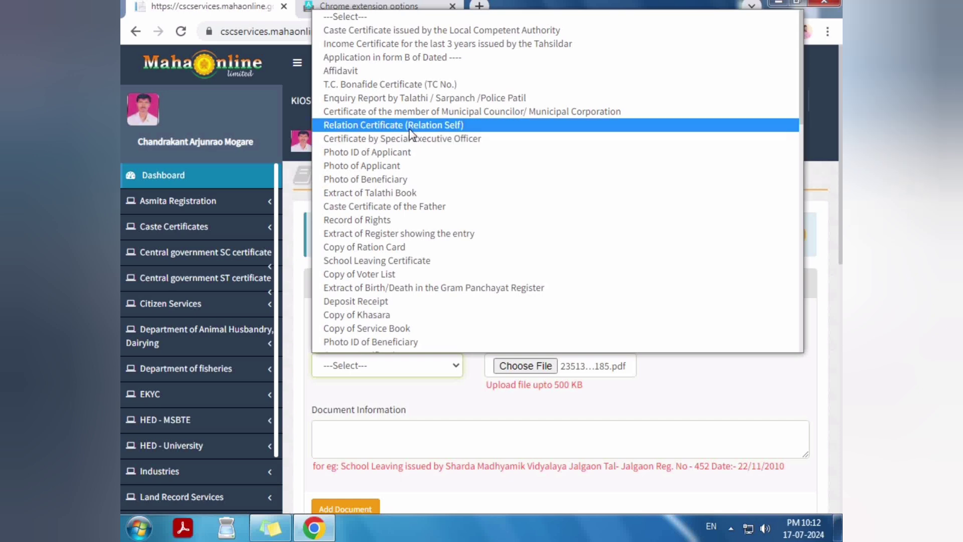
pyautogui.scroll(-3, 411, 133)
pyautogui.scroll(-9, 412, 133)
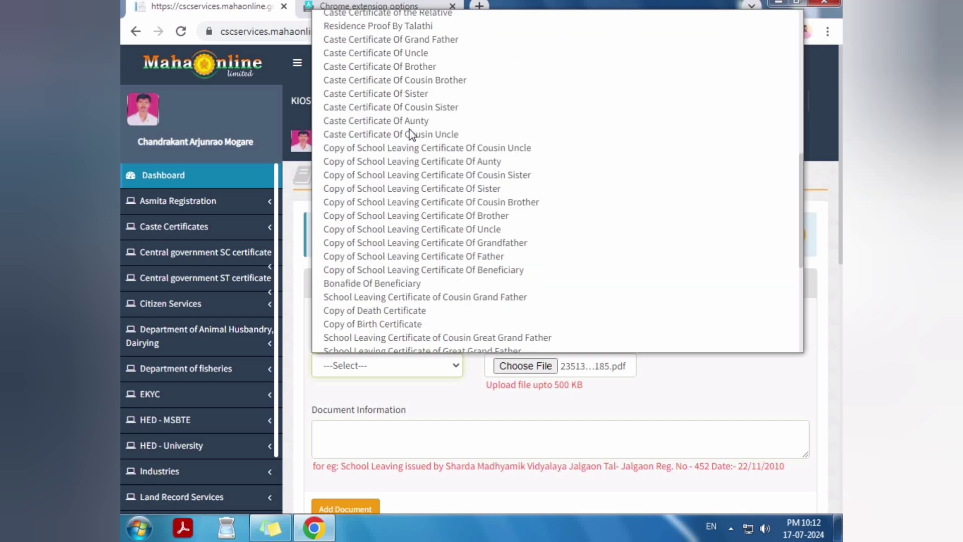
pyautogui.scroll(-3, 397, 183)
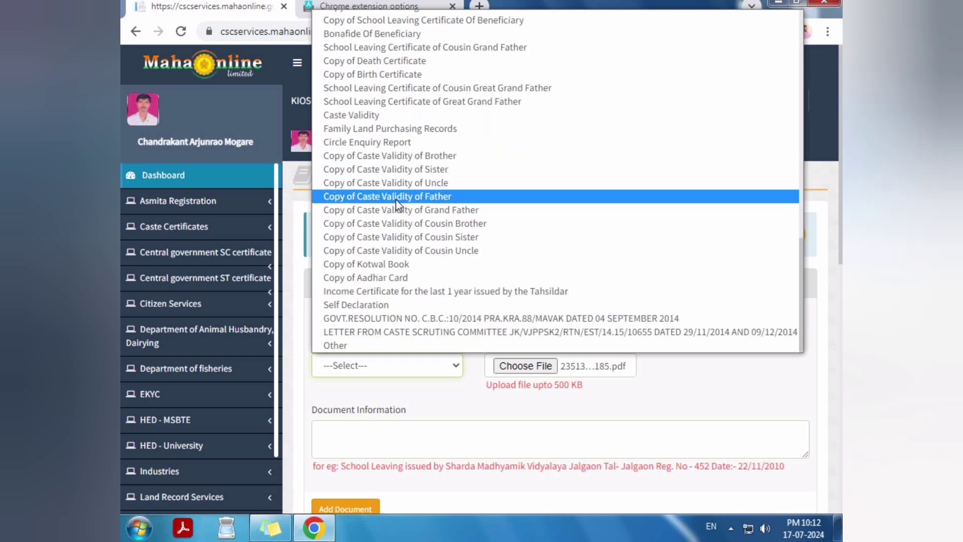
pyautogui.hotkey('ctrl', '-')
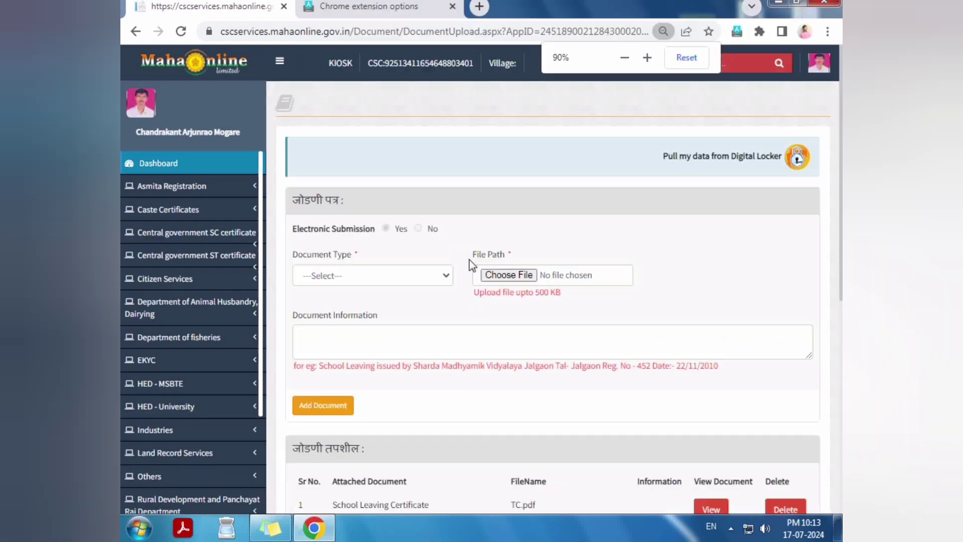
pyautogui.hotkey('ctrl', '-')
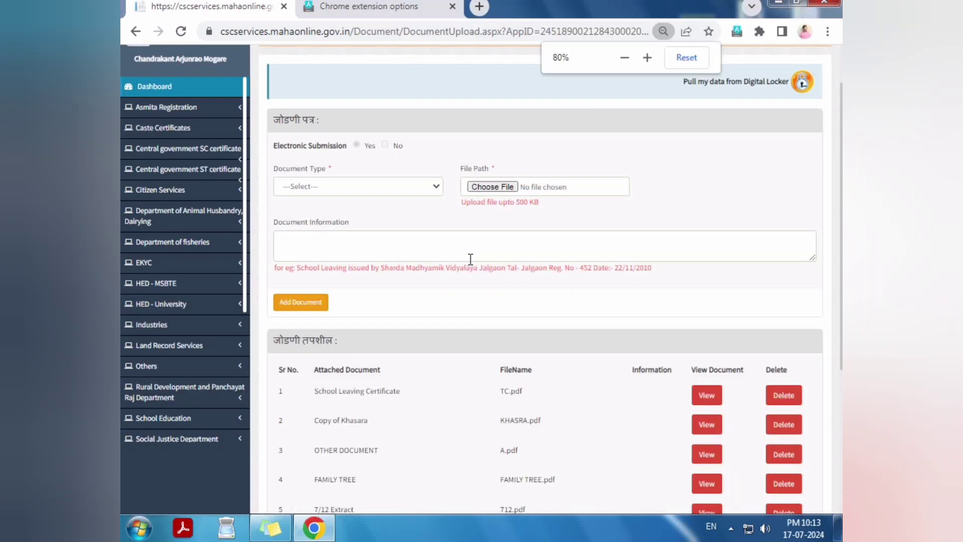
pyautogui.scroll(-5, 470, 258)
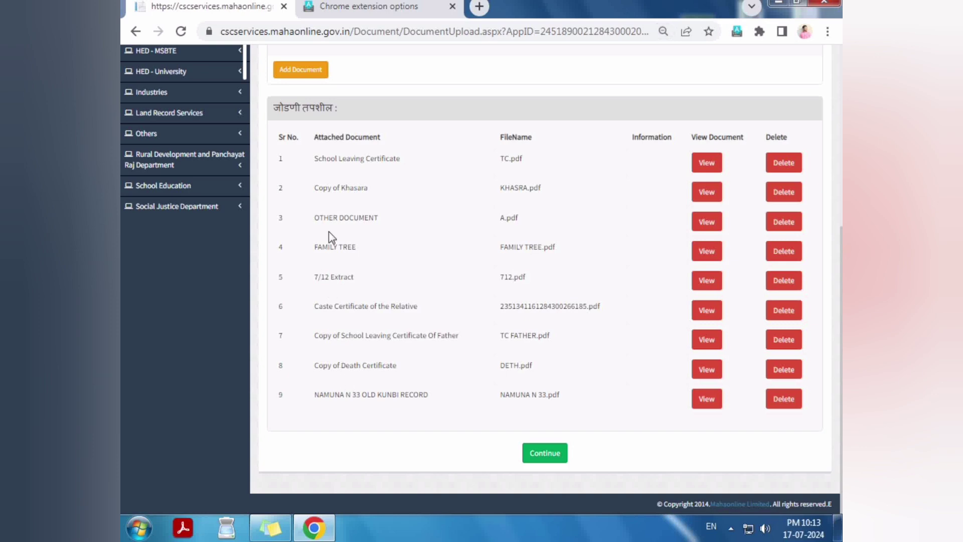
pyautogui.moveTo(315, 218); pyautogui.dragTo(393, 225)
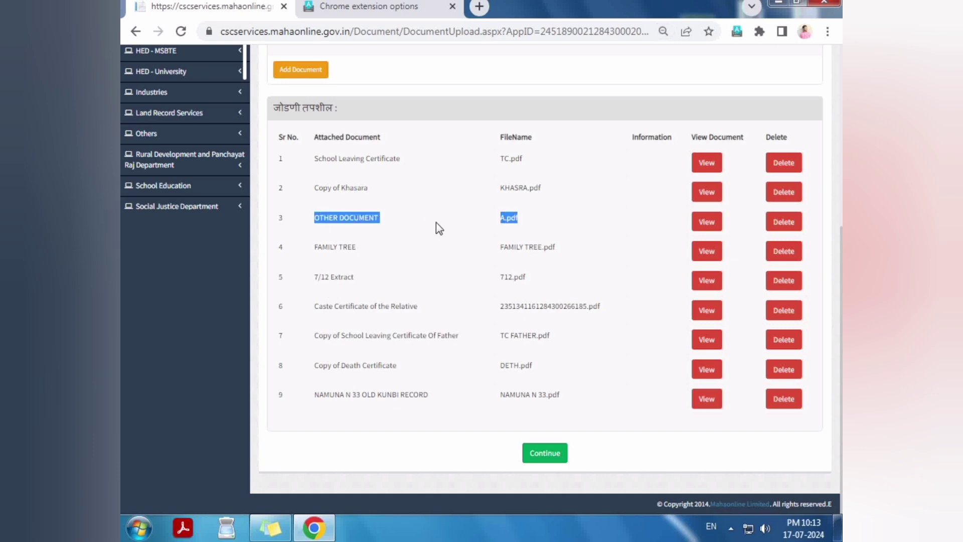
pyautogui.click(329, 181)
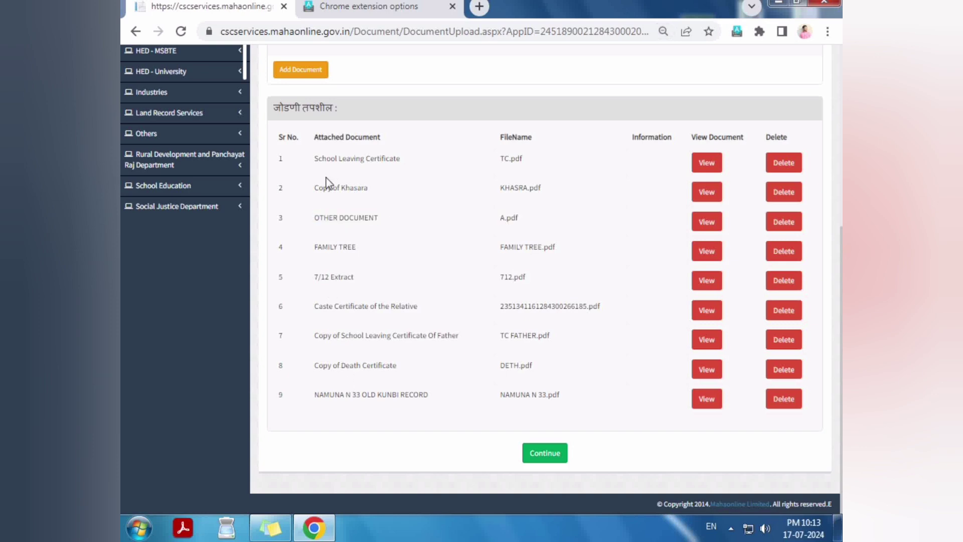
pyautogui.moveTo(353, 156); pyautogui.dragTo(462, 169)
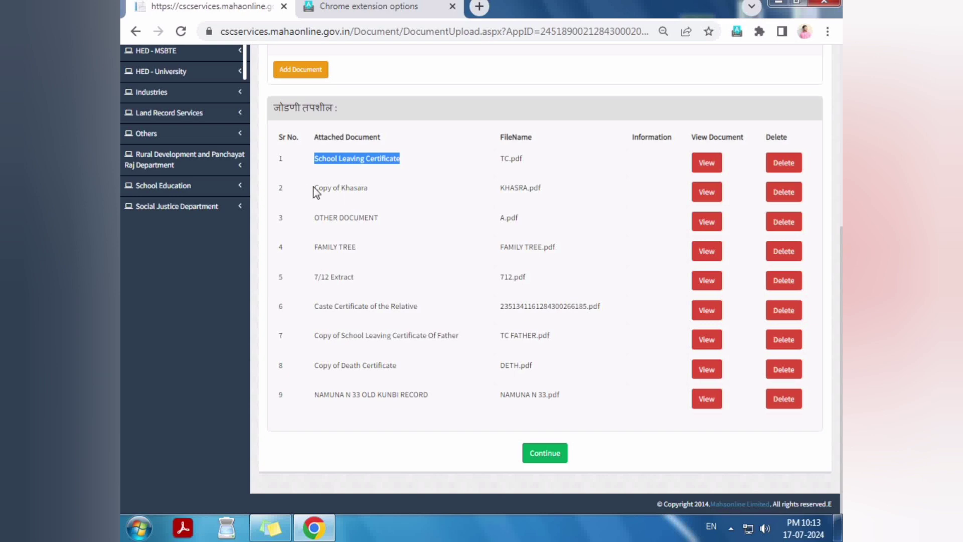
pyautogui.moveTo(314, 188); pyautogui.dragTo(379, 208)
pyautogui.moveTo(308, 218); pyautogui.dragTo(387, 220)
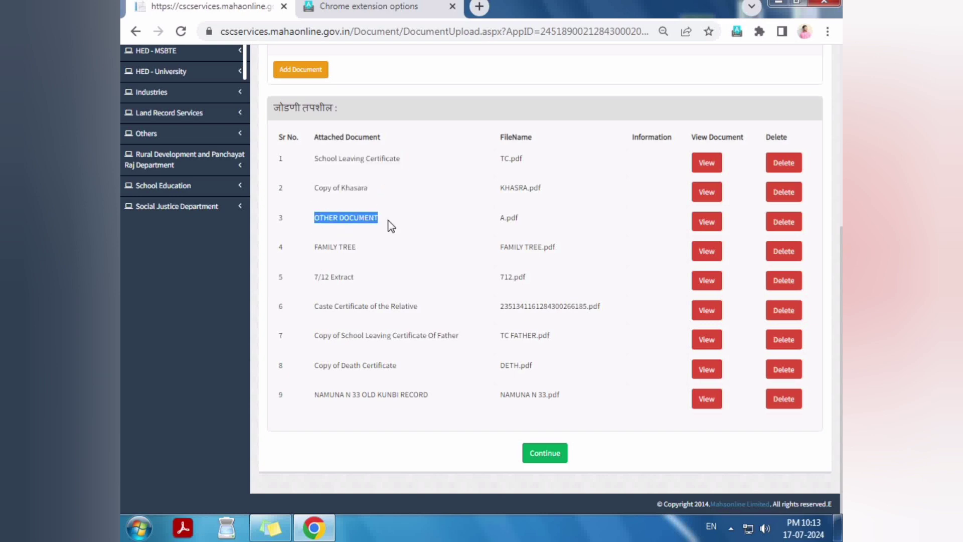
pyautogui.moveTo(311, 248); pyautogui.dragTo(392, 258)
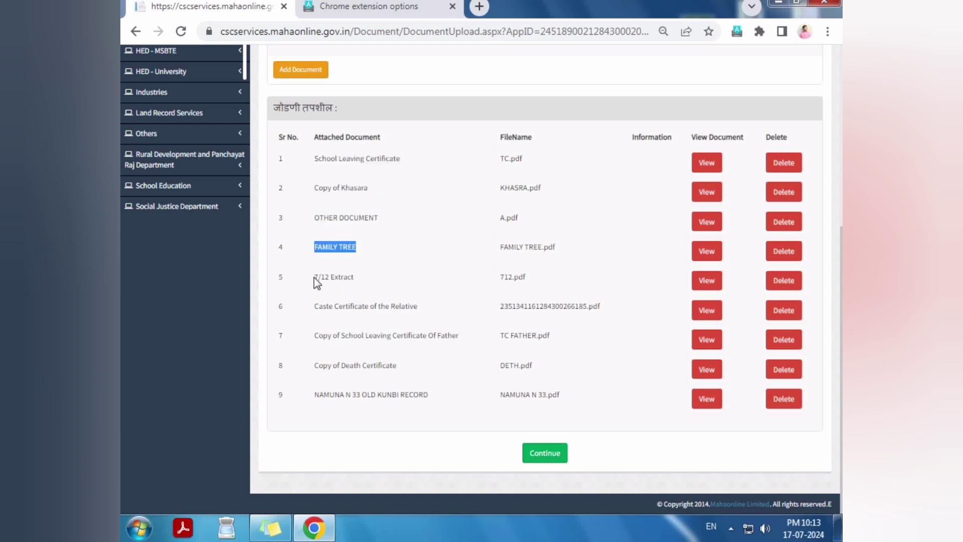
pyautogui.moveTo(317, 282); pyautogui.dragTo(427, 319)
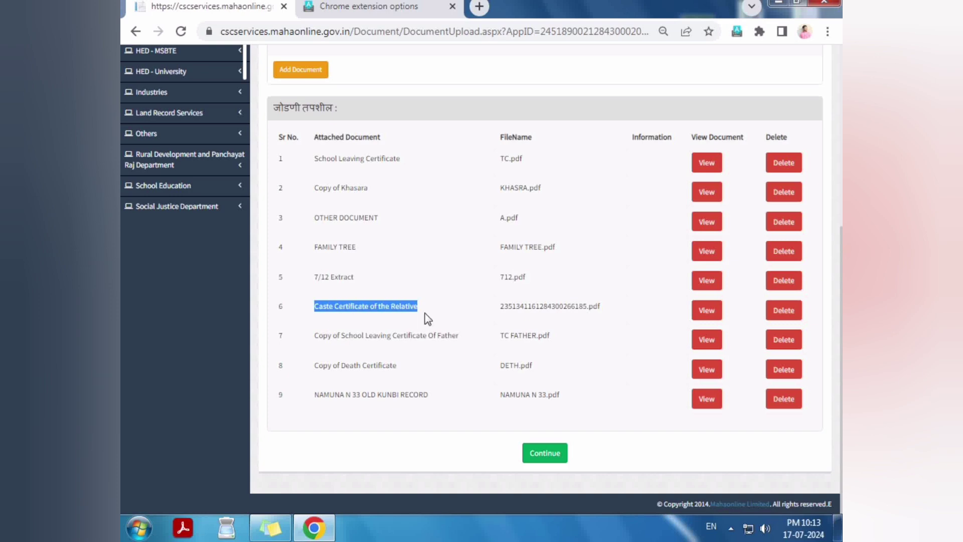
pyautogui.moveTo(313, 338); pyautogui.dragTo(398, 353)
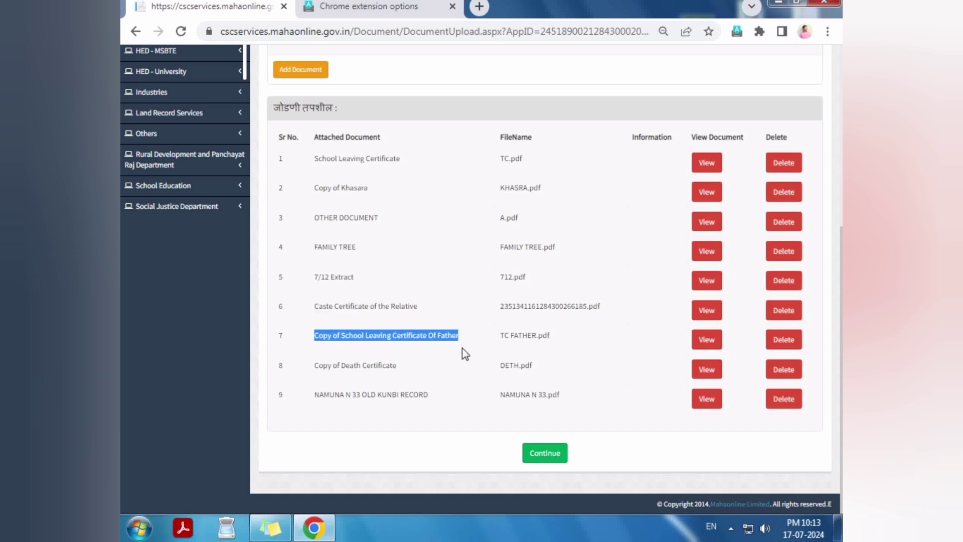
pyautogui.moveTo(317, 362); pyautogui.dragTo(371, 379)
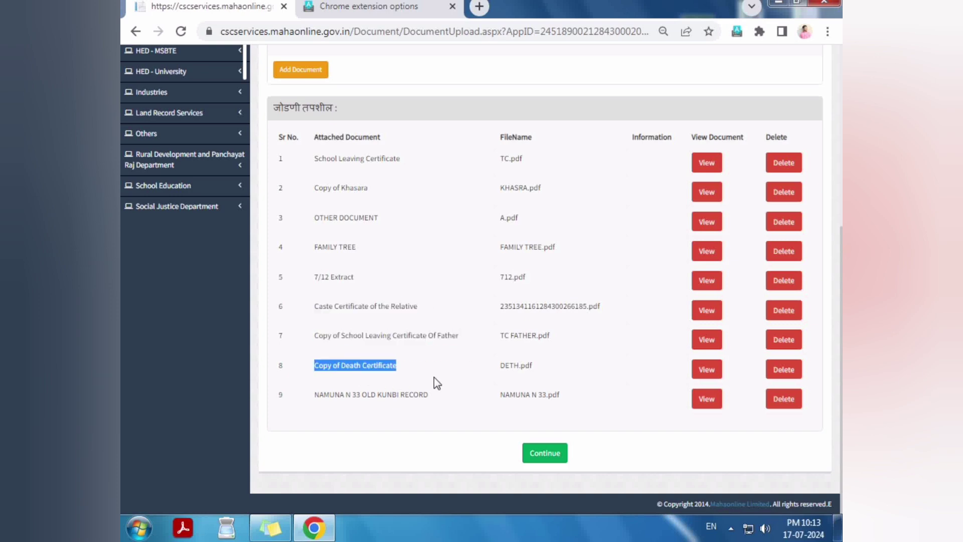
pyautogui.moveTo(308, 401); pyautogui.dragTo(443, 398)
pyautogui.click(447, 402)
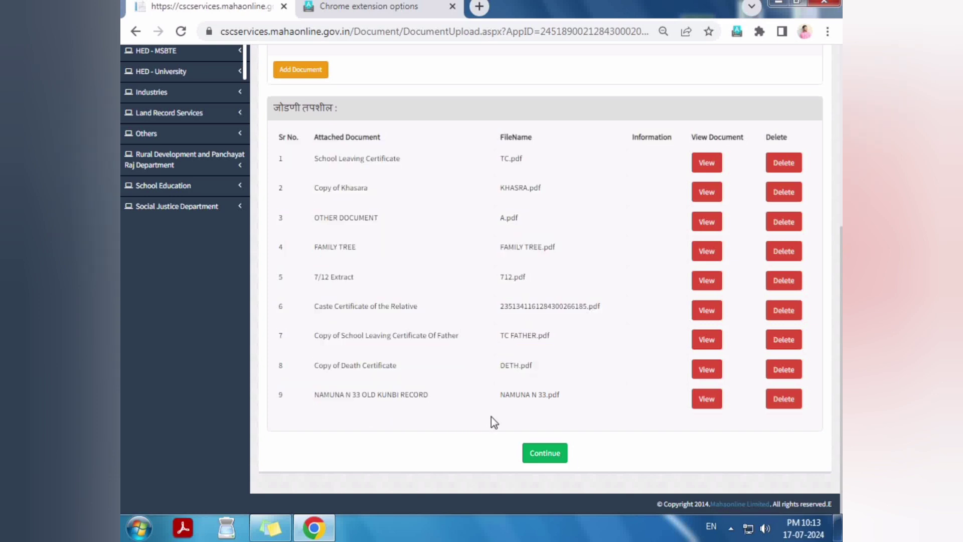
# Step: Capture the applicant's photo with the camera, upload it, and proceed to payment
pyautogui.click(545, 456)
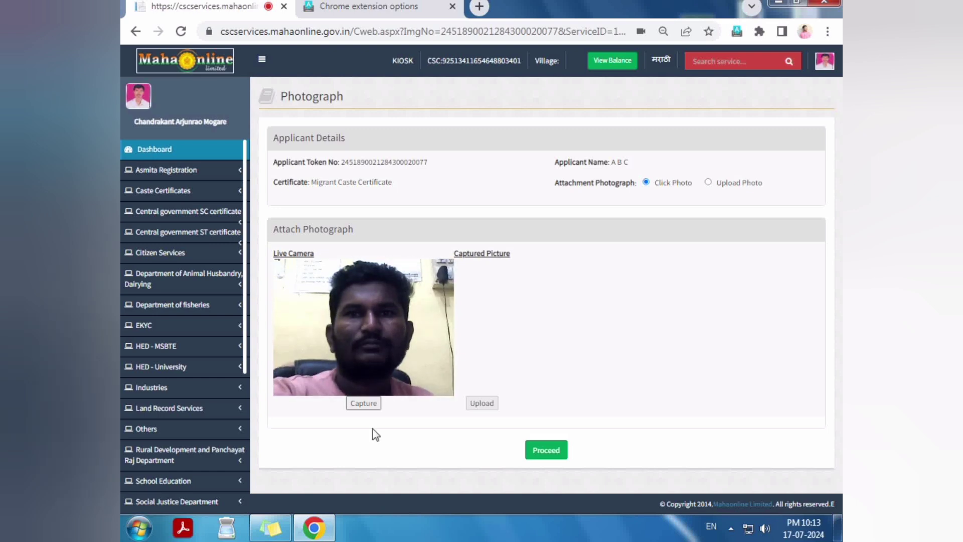
pyautogui.click(364, 404)
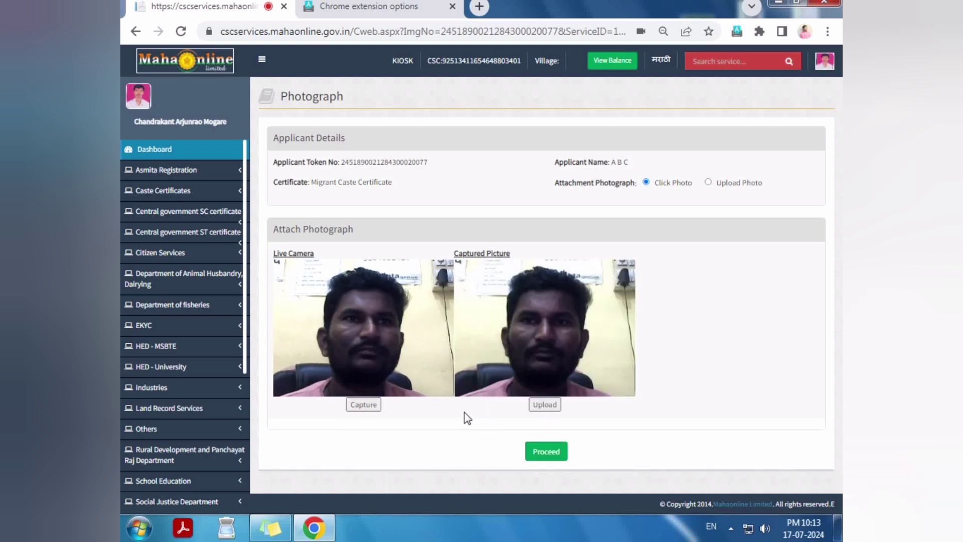
pyautogui.click(545, 411)
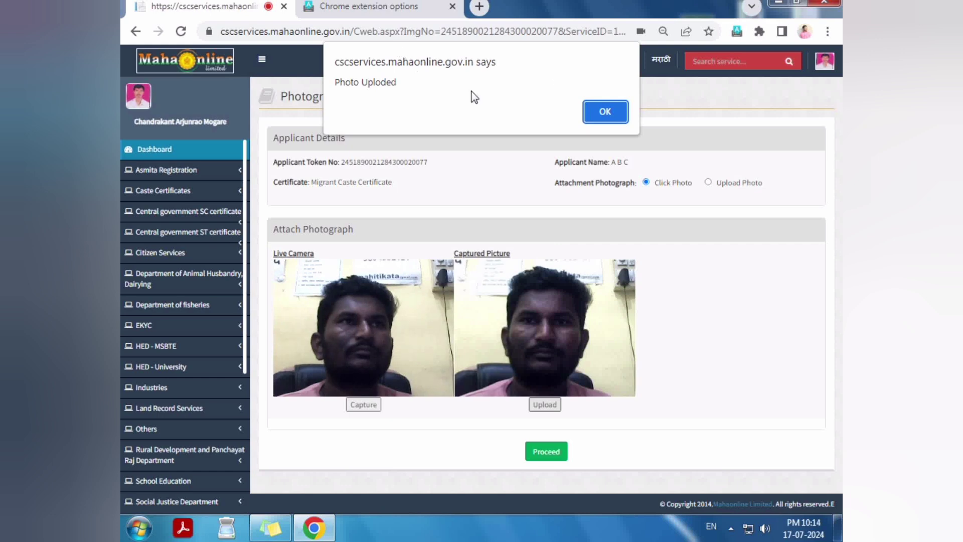
pyautogui.click(604, 111)
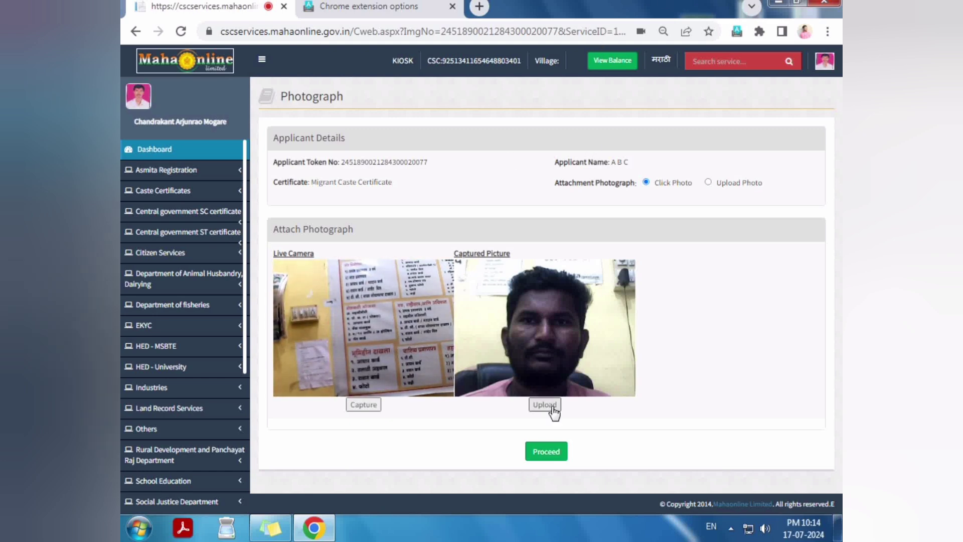
pyautogui.click(551, 451)
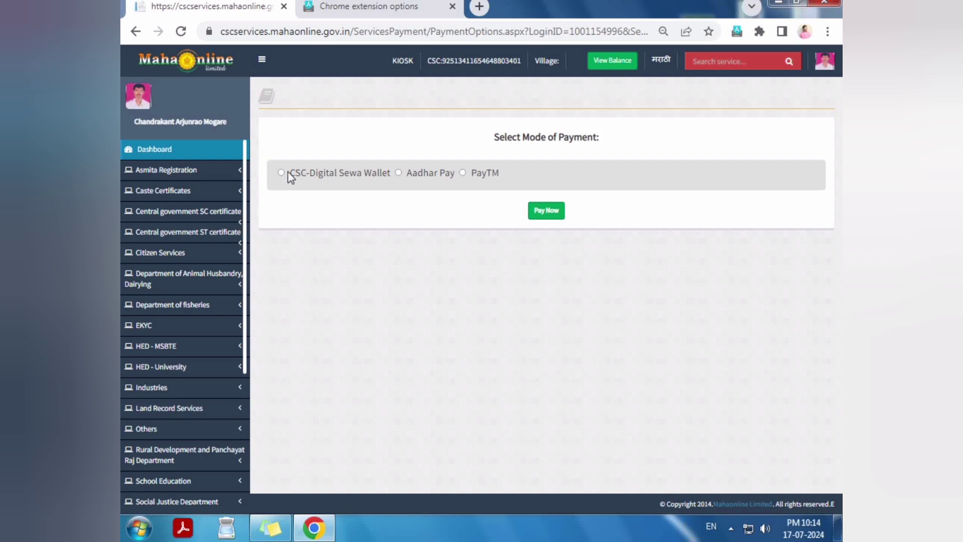
# Step: Pay the ₹57.20 caste certificate fee, confirming it with the account password
pyautogui.click(545, 211)
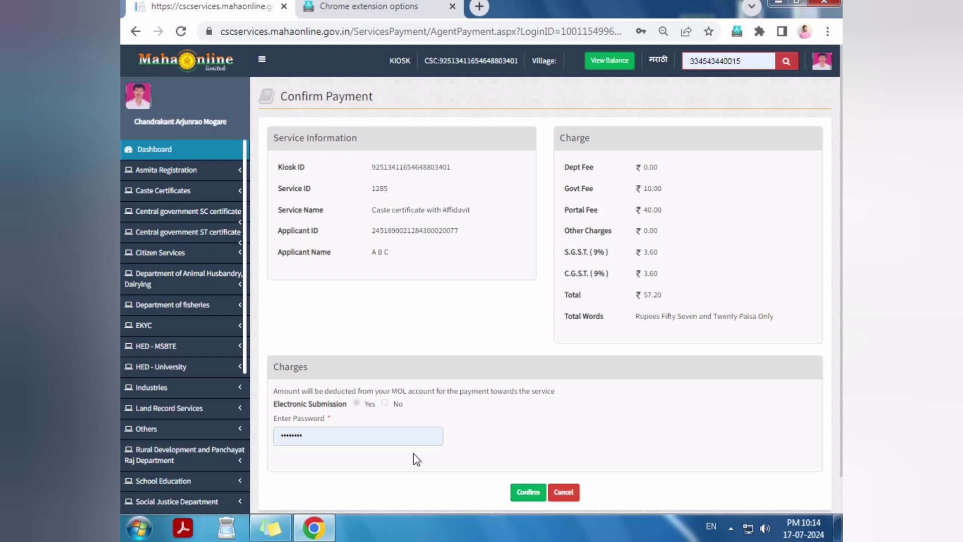
pyautogui.press('Return')
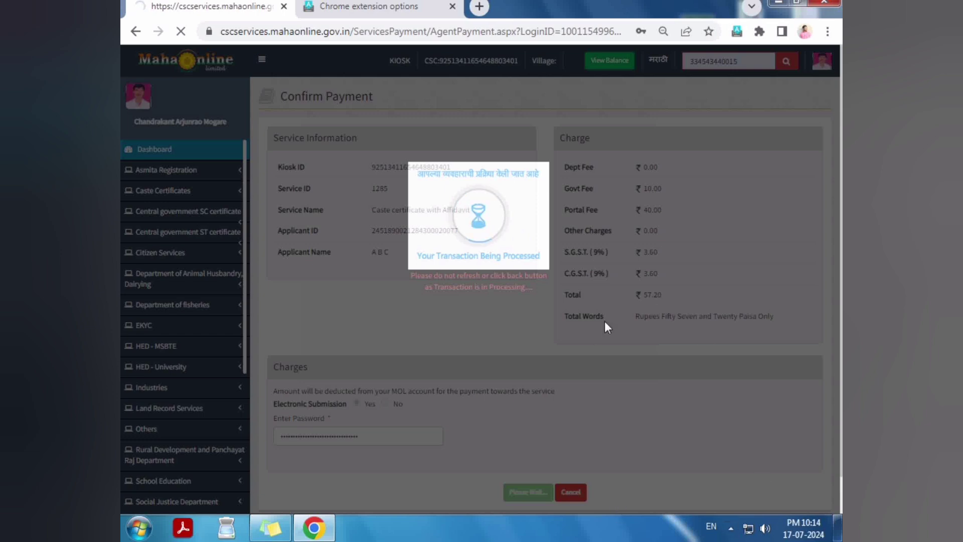
pyautogui.click(732, 532)
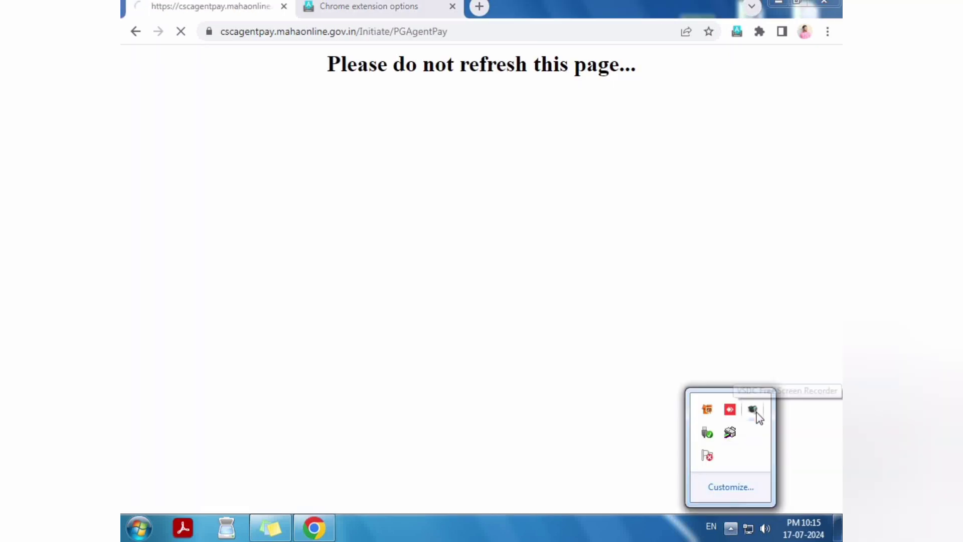